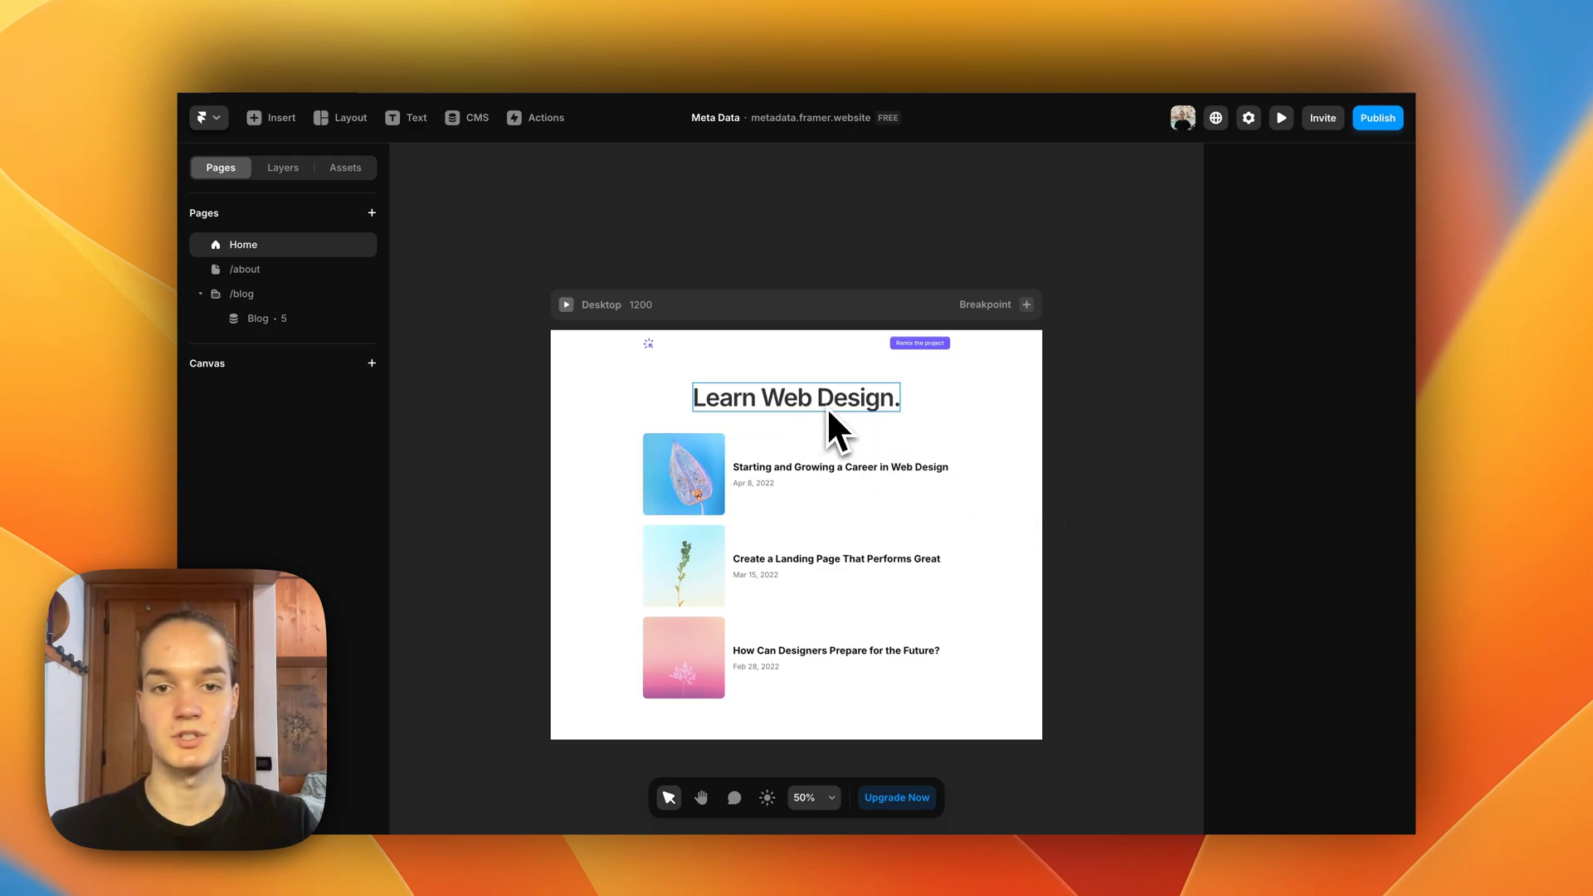
Preview the /about, blog post and Home pages, then view General site settings ('My Framer Site')
click(257, 268)
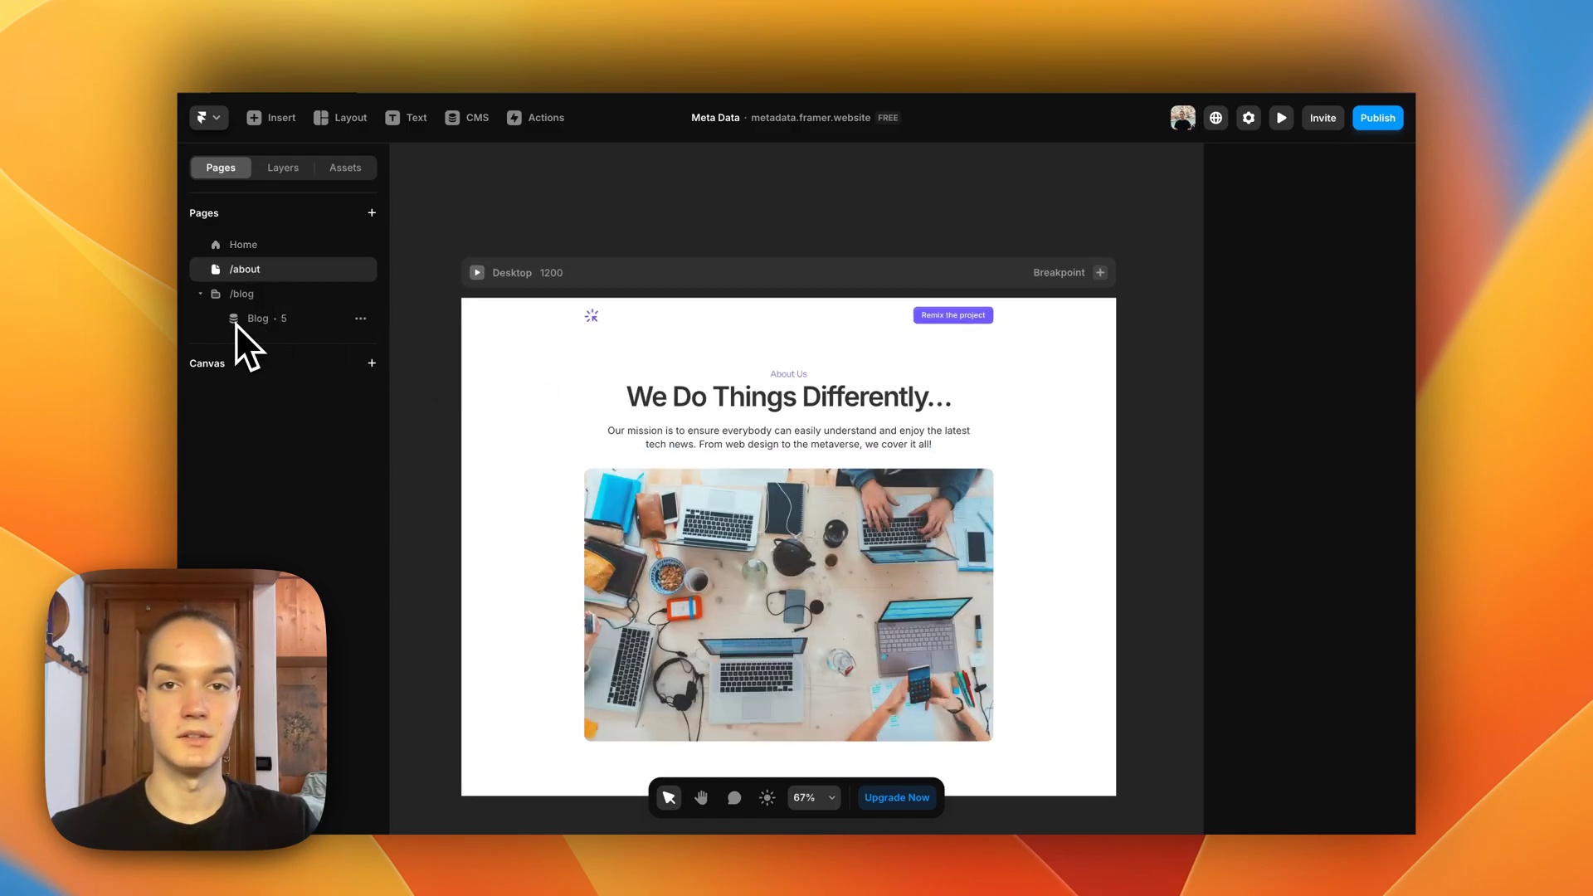
click(261, 325)
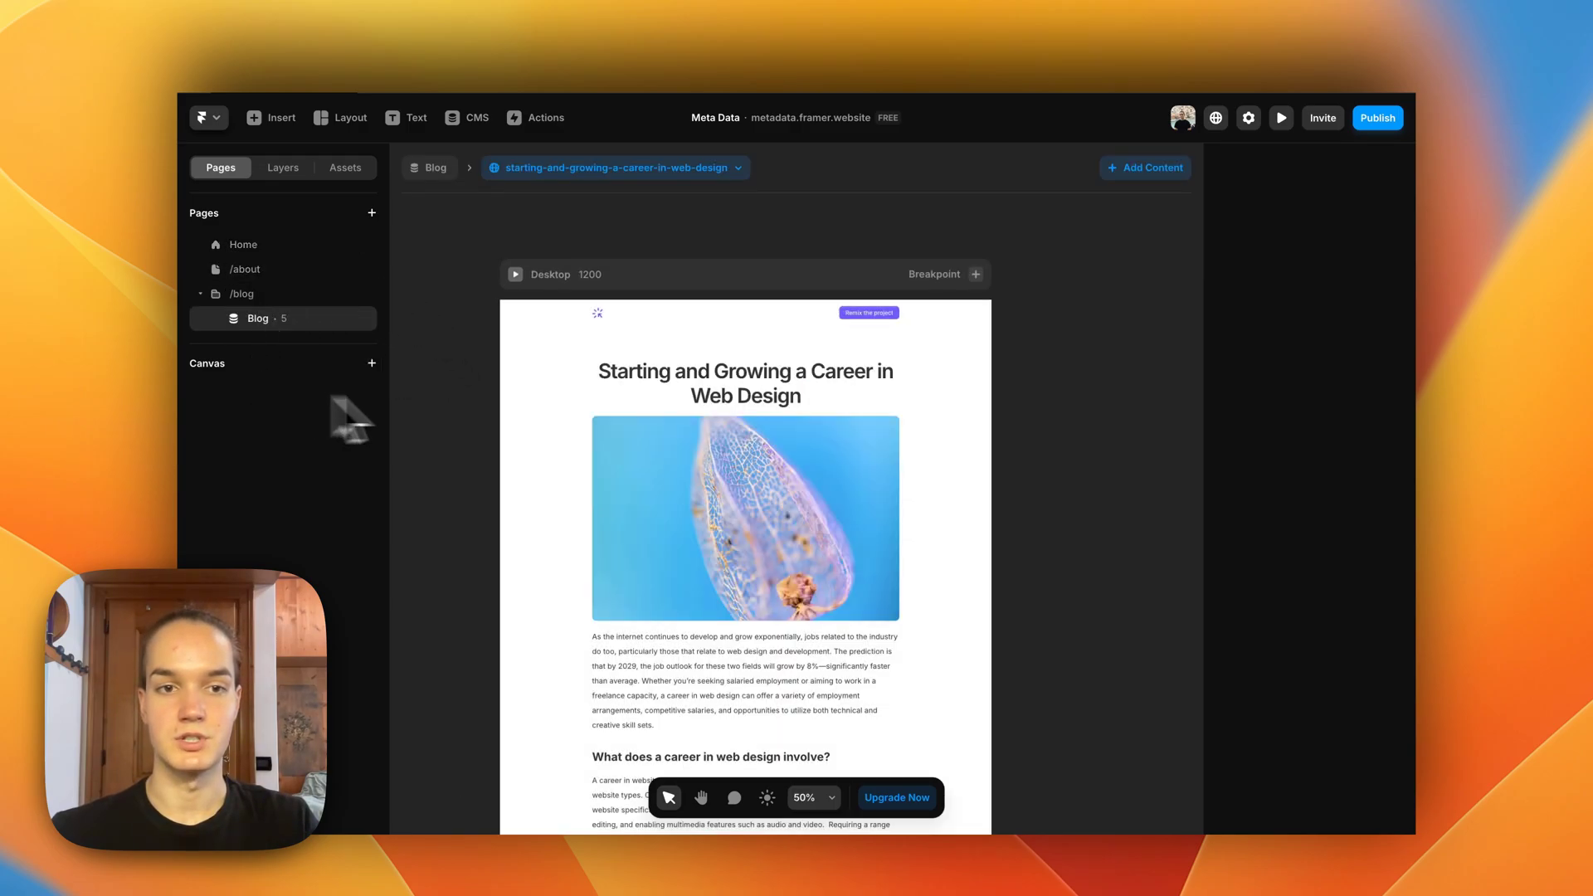
click(269, 252)
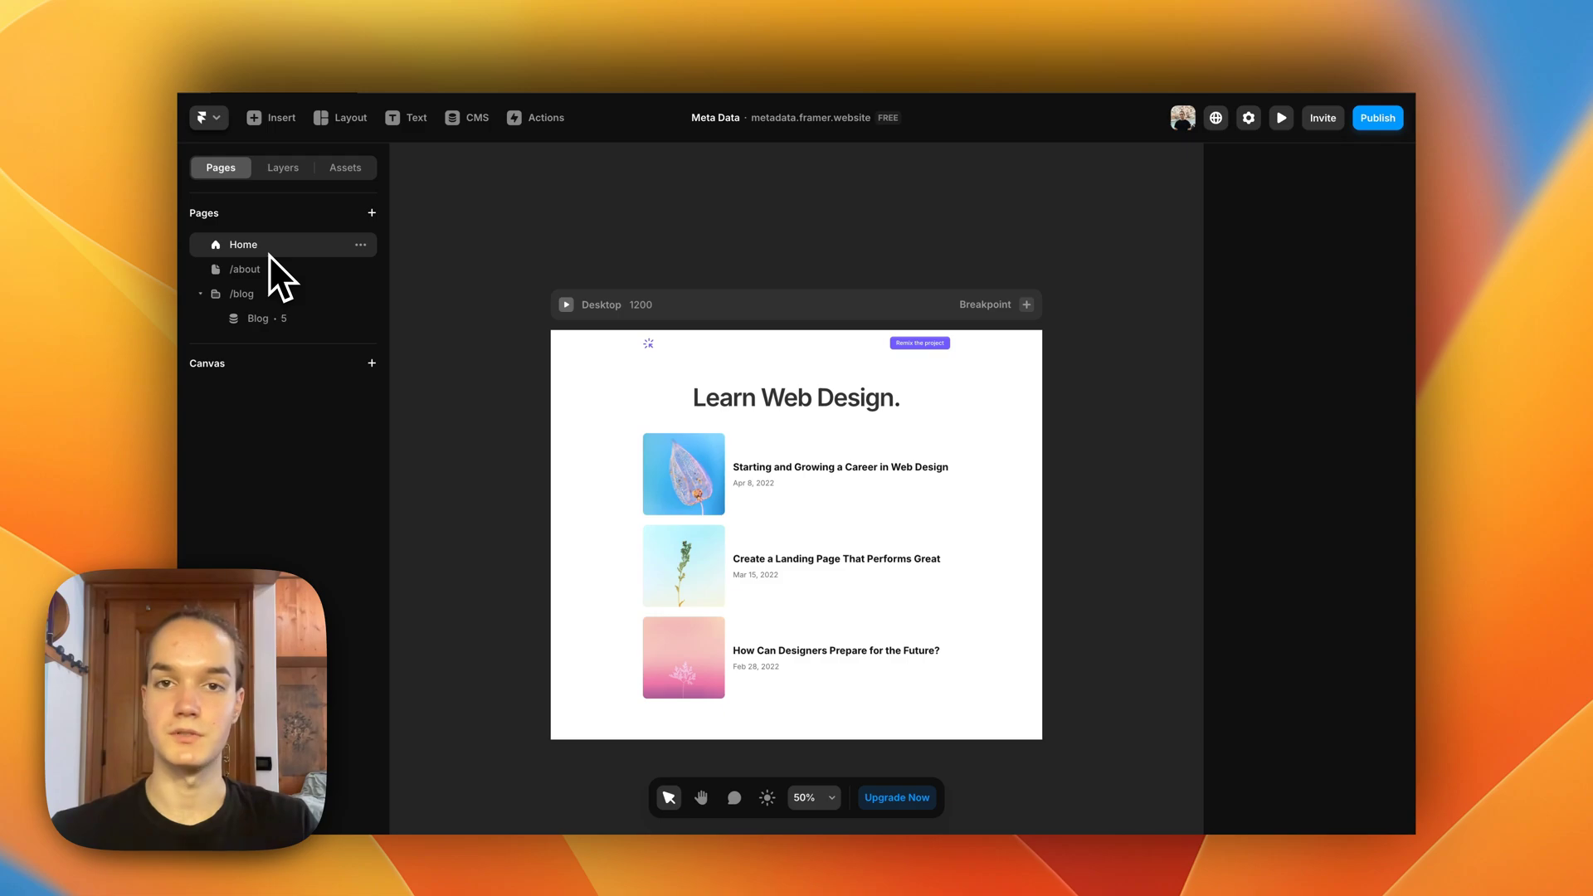
click(1249, 121)
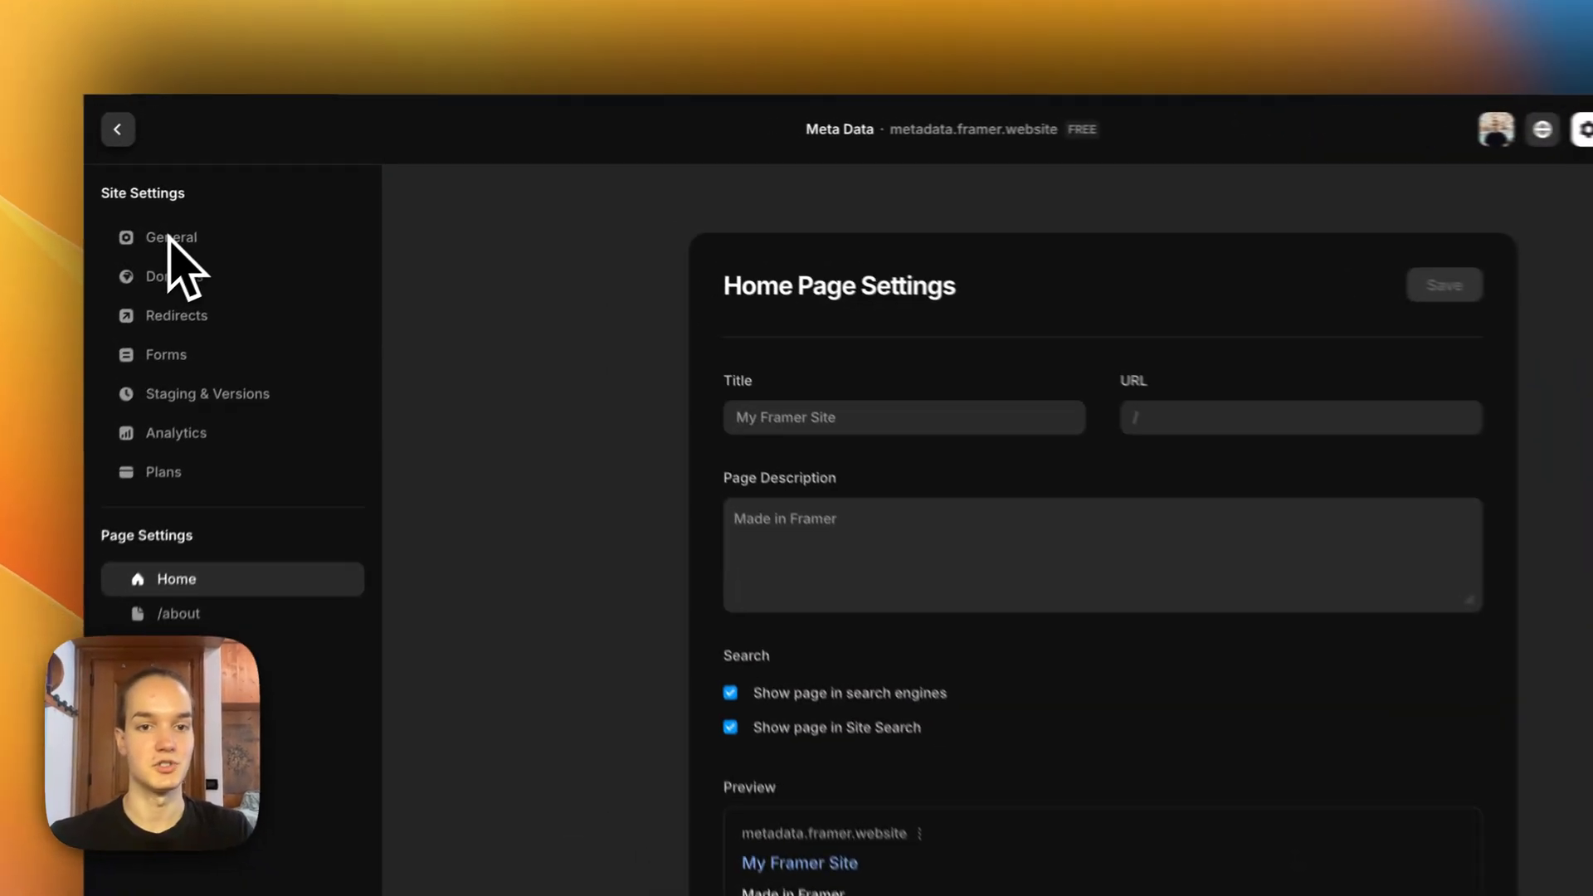
click(241, 194)
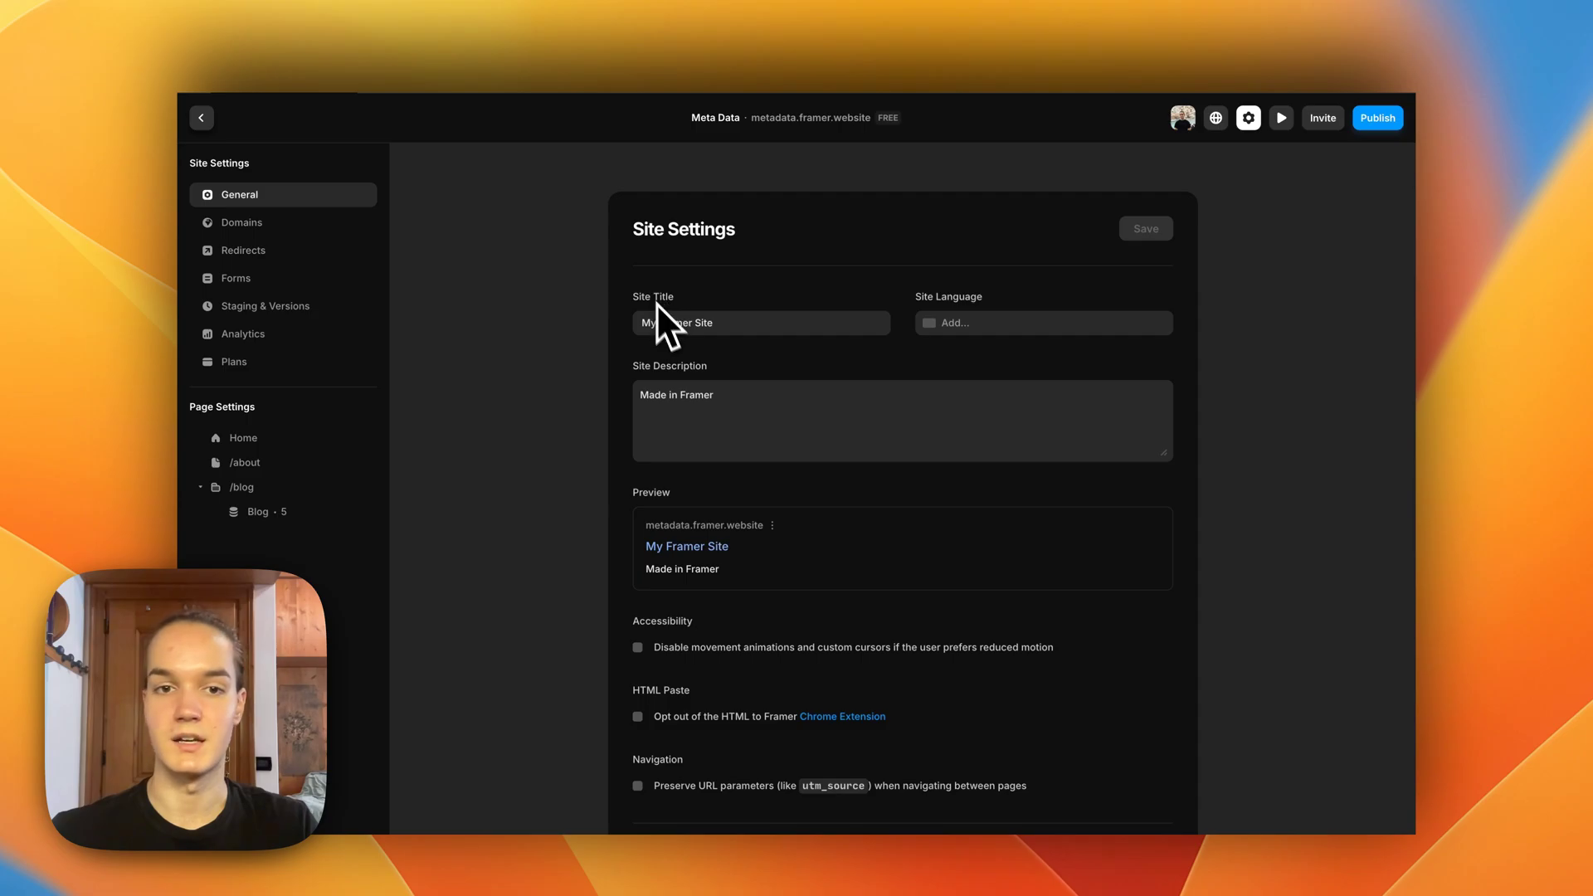
Change the site title to 'Site Title' and description to 'Site Description', then save
click(696, 328)
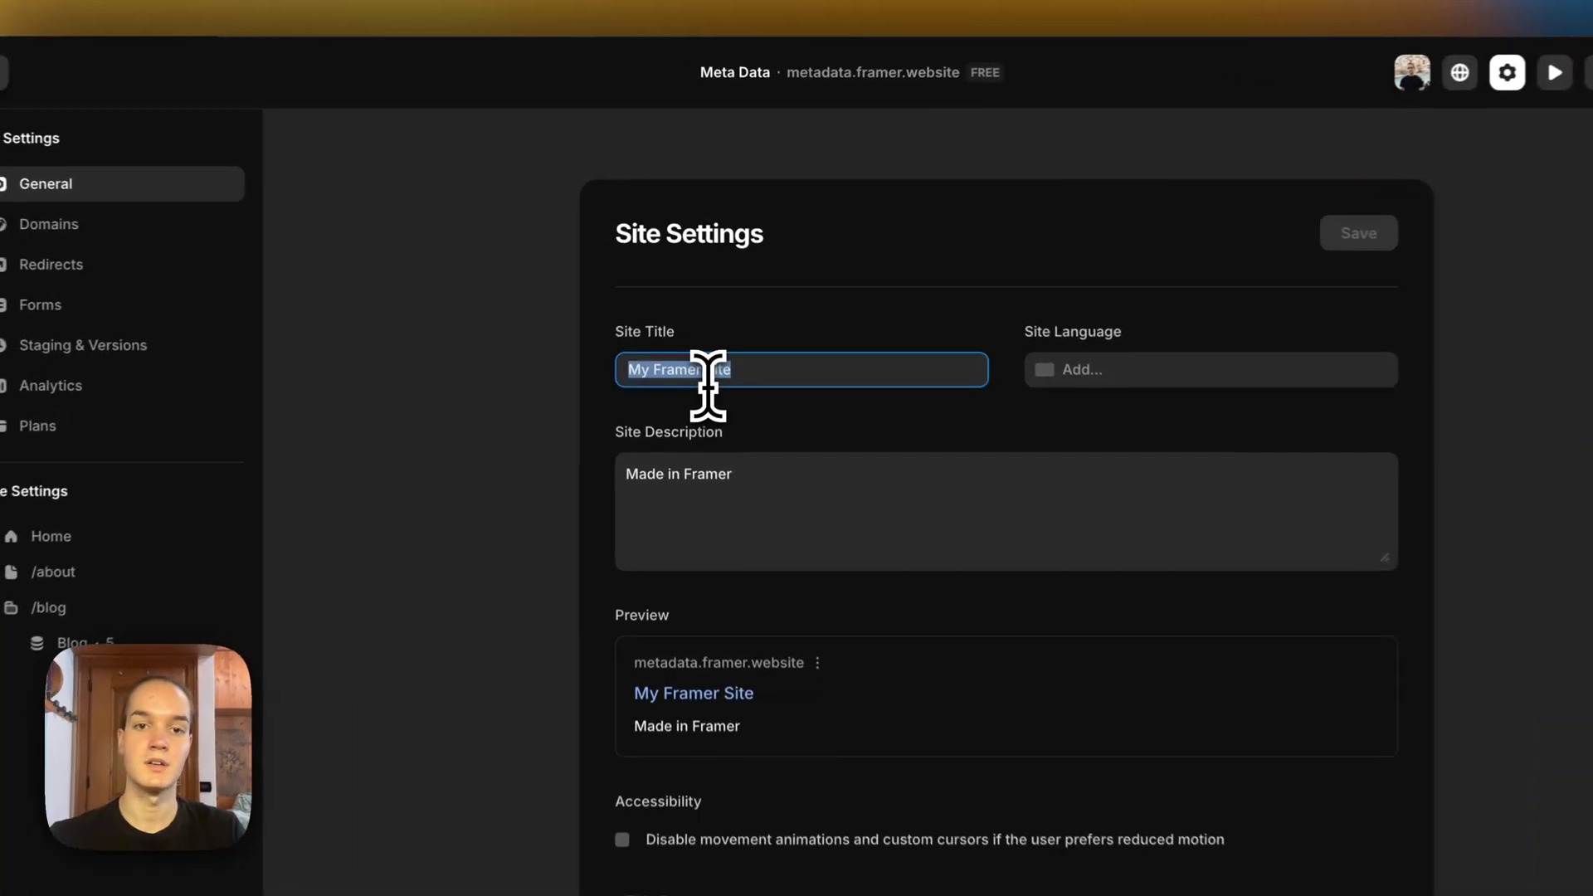
text(Site Title)
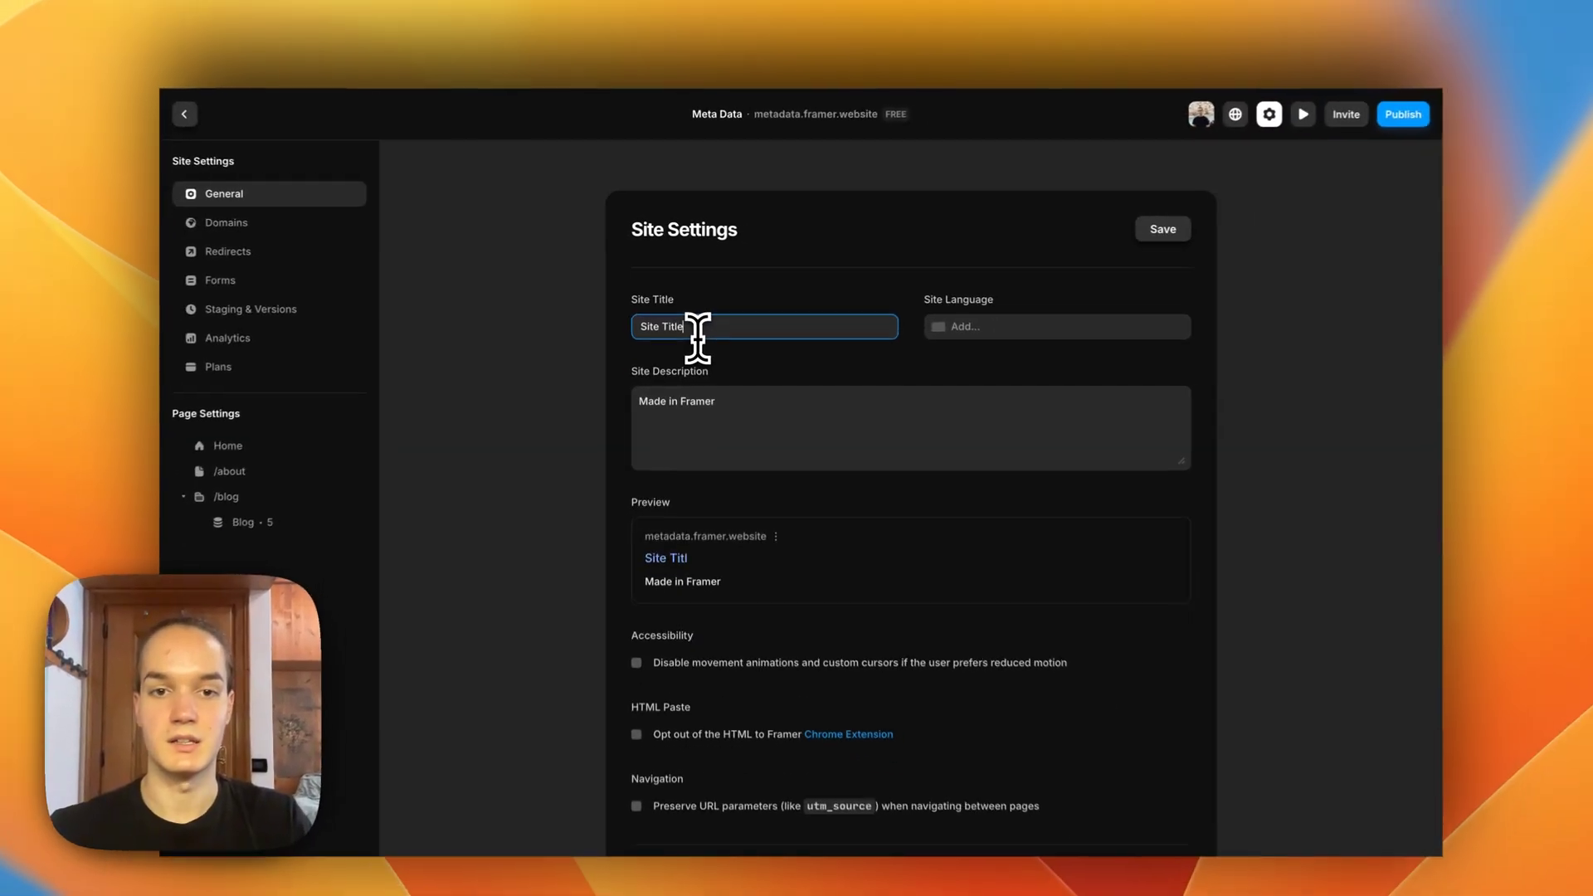
key(Tab)
text(Site)
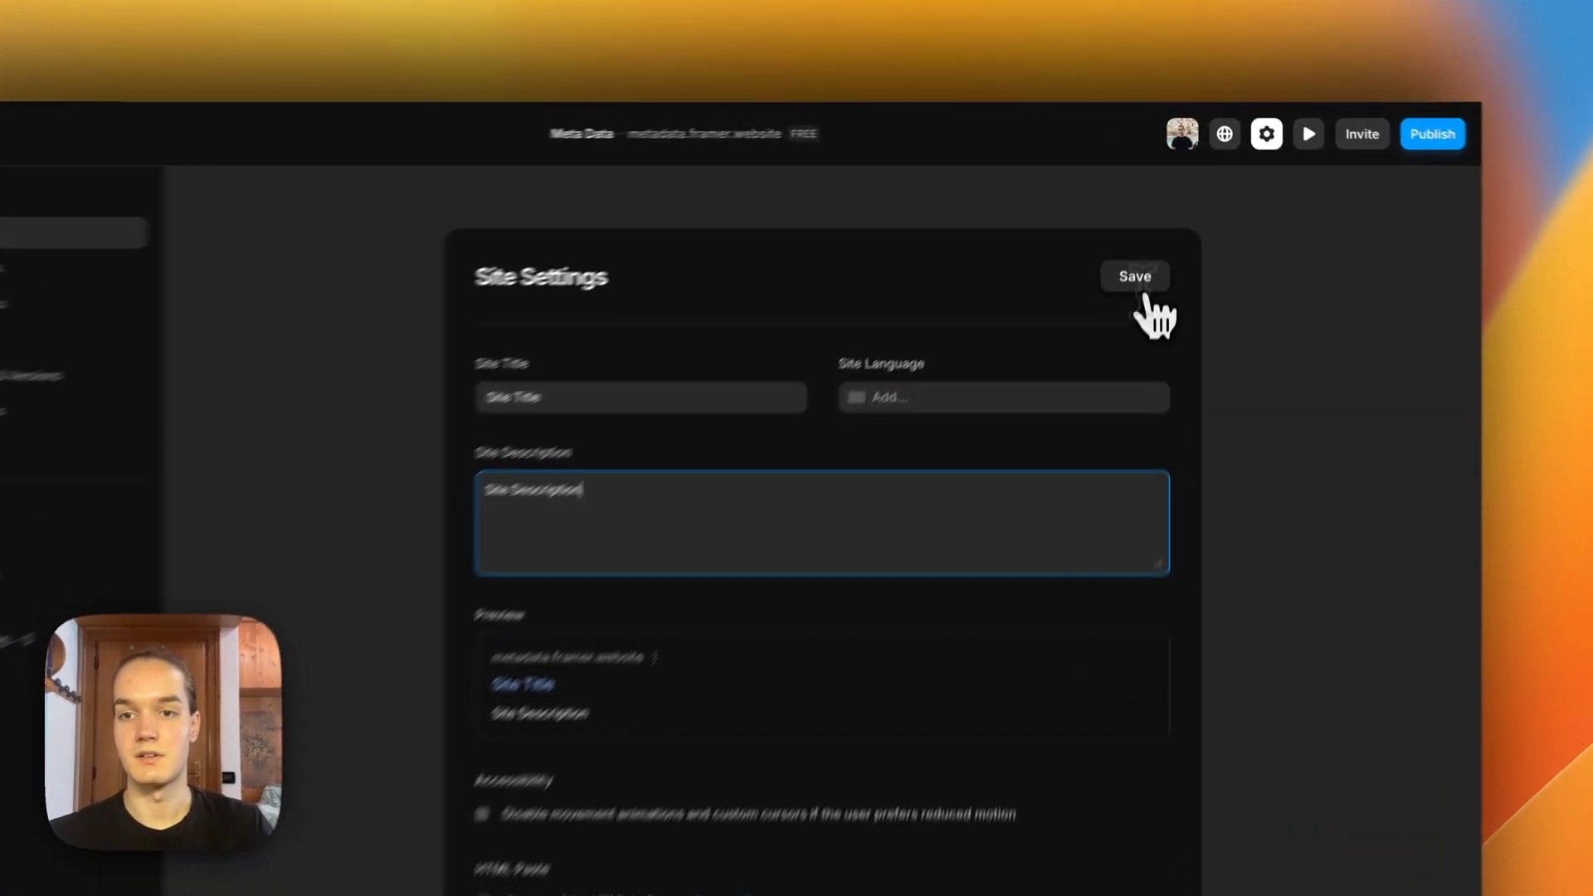
click(1146, 228)
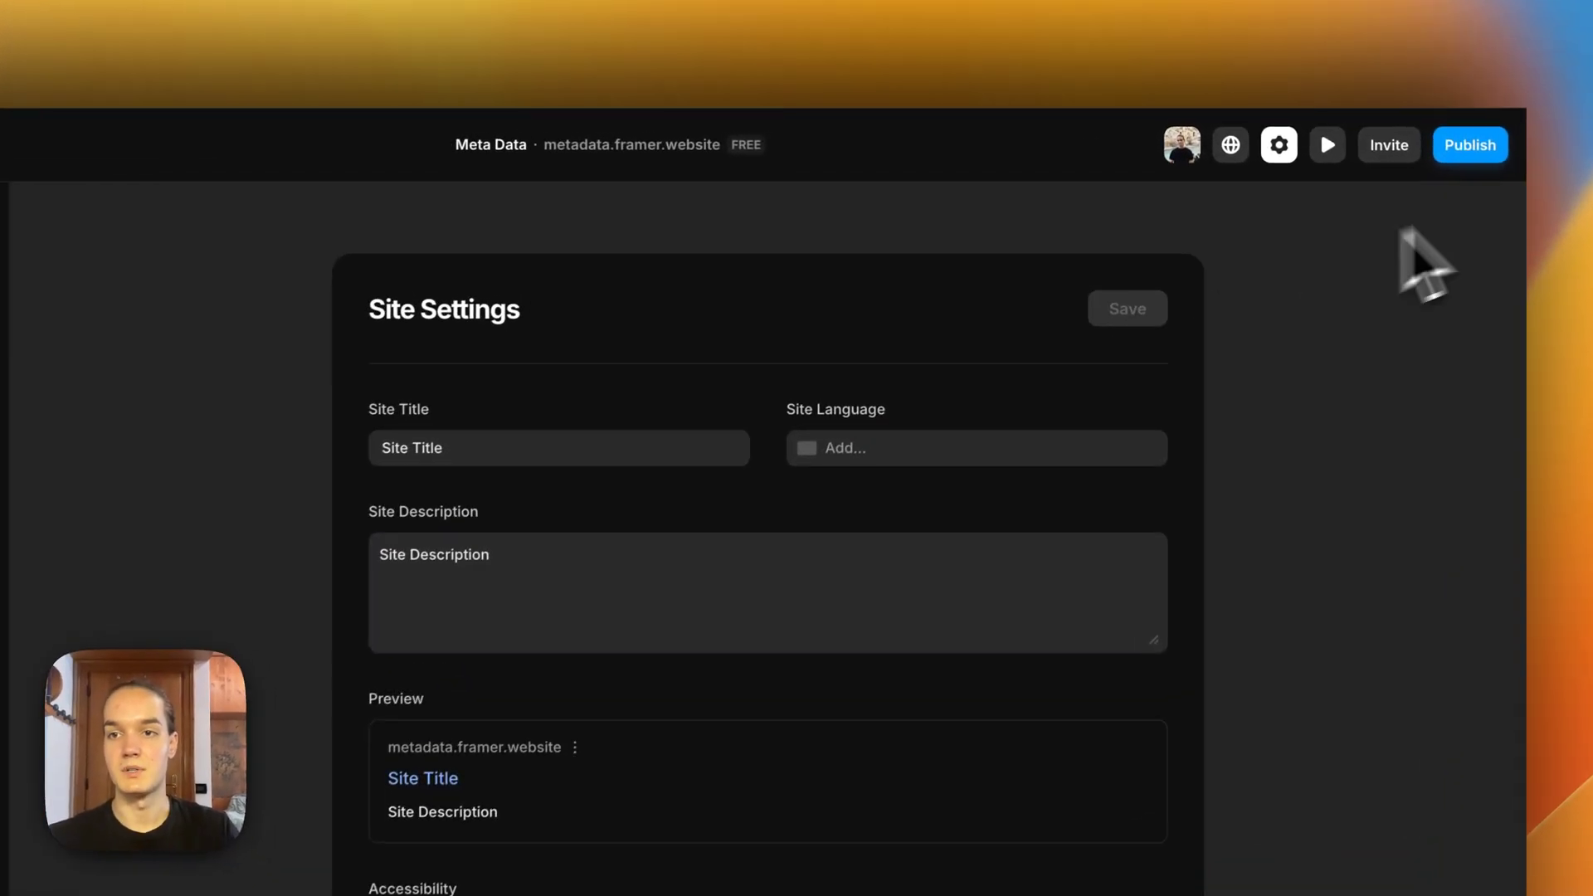
Publish the update and open the live metadata.framer.website site
click(1377, 118)
click(1352, 384)
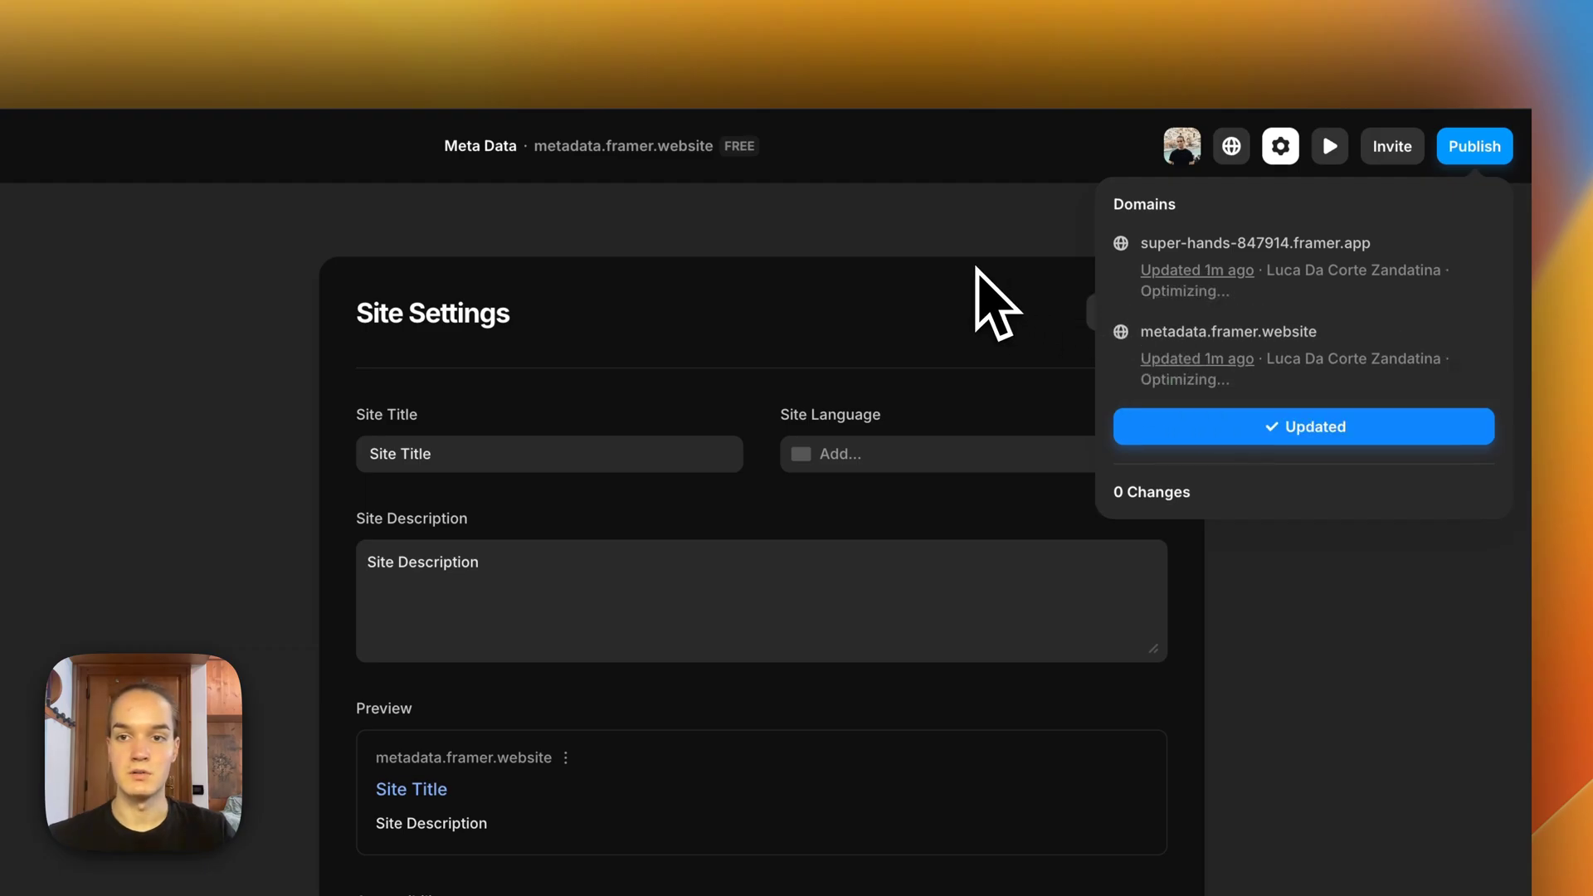
click(1221, 333)
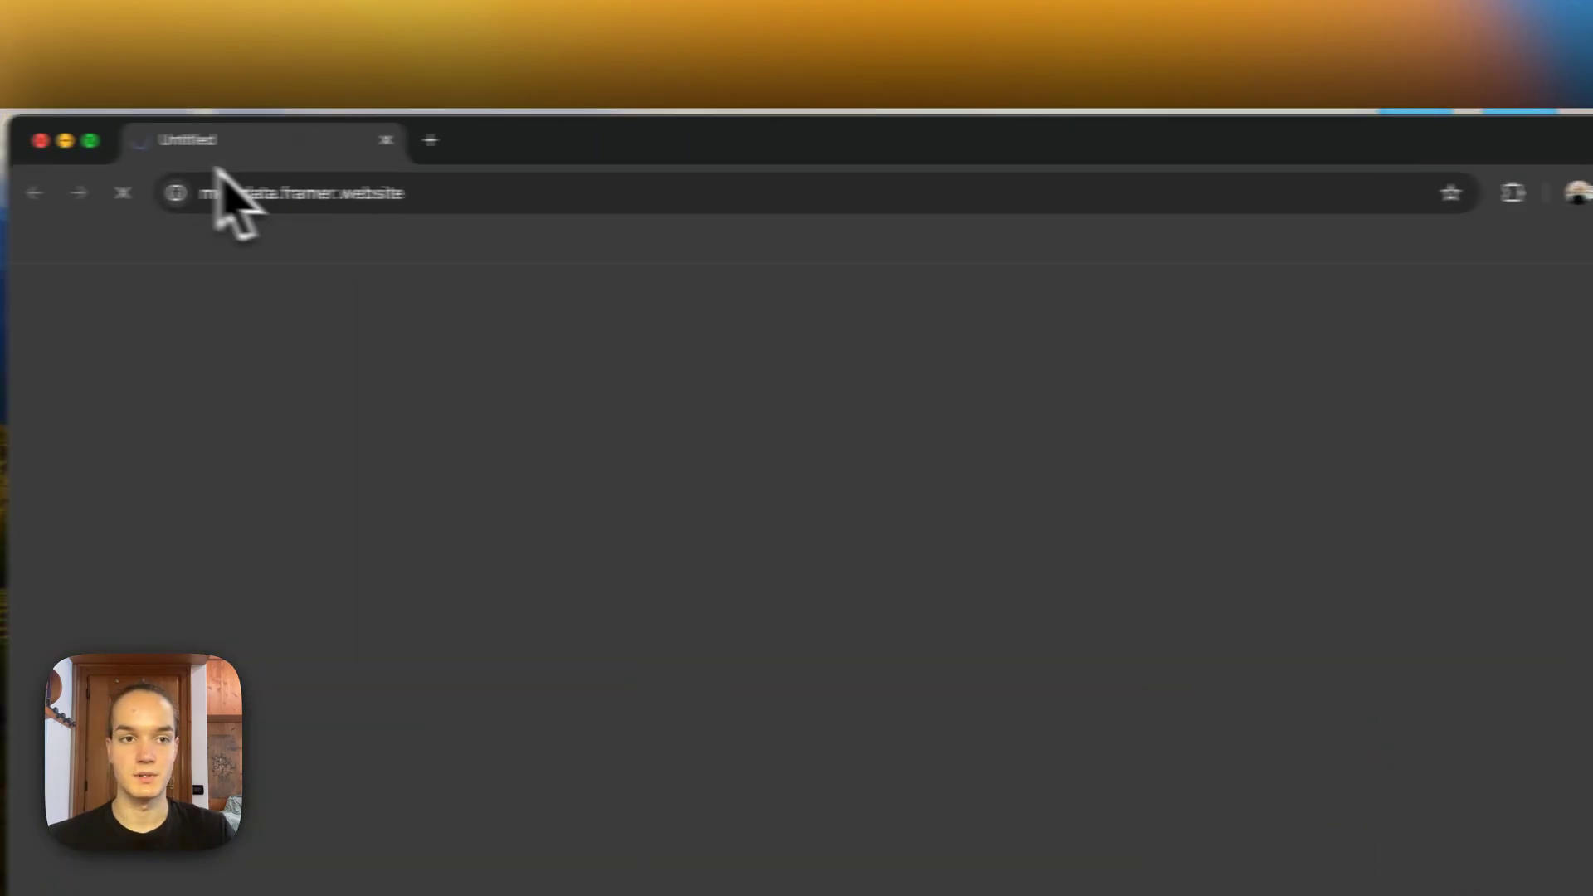
Reload the full-screen homepage and confirm with Detailed SEO Extension it shows Site Title and Site Description
click(89, 140)
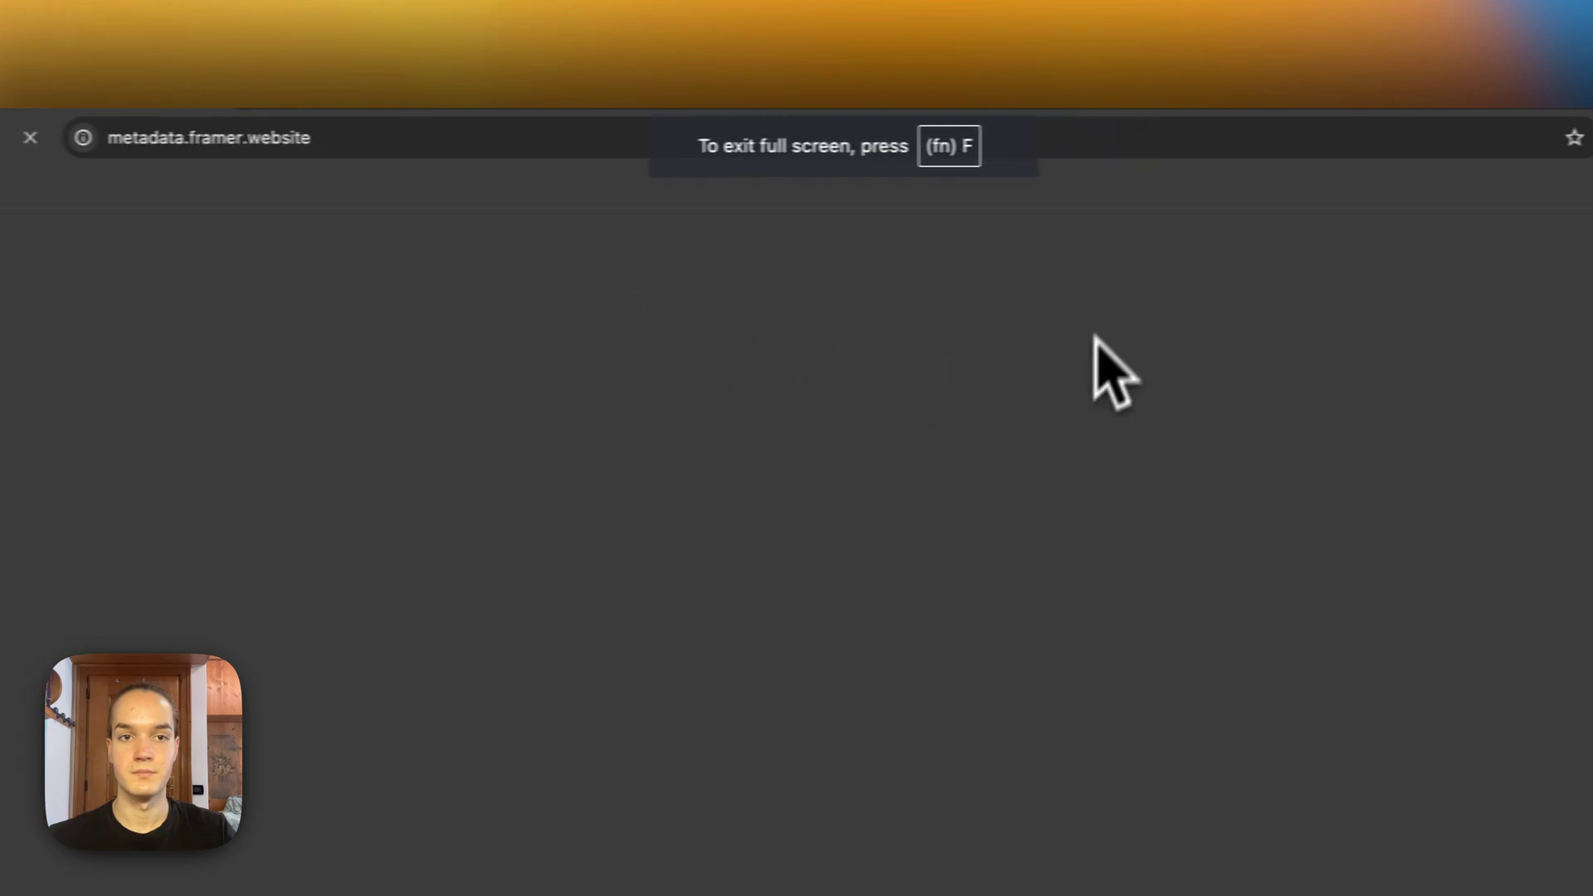
click(30, 137)
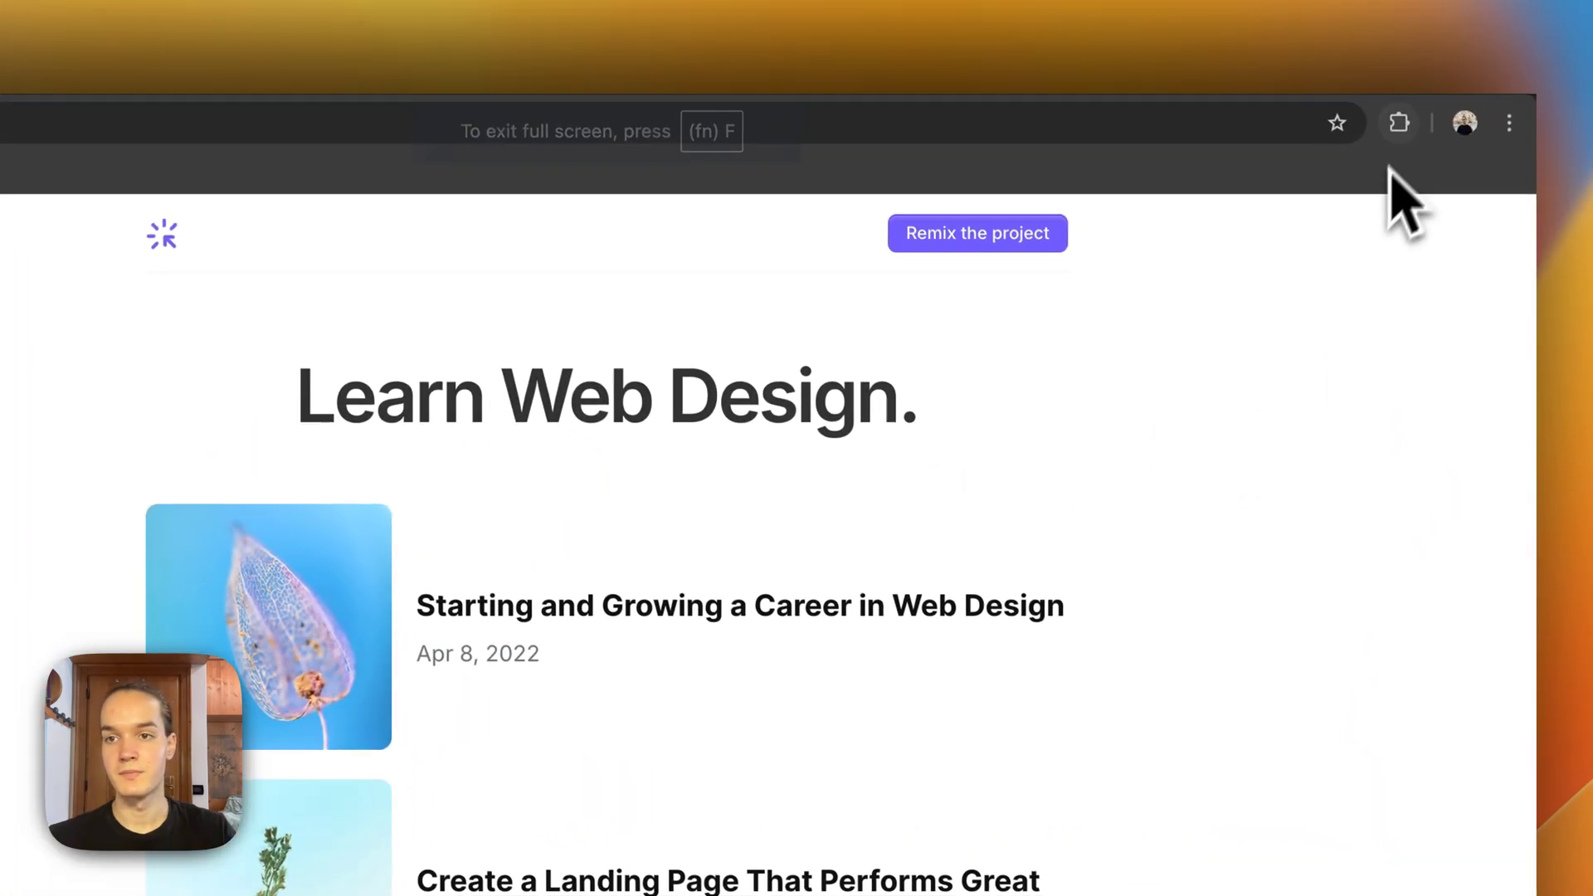
click(1592, 129)
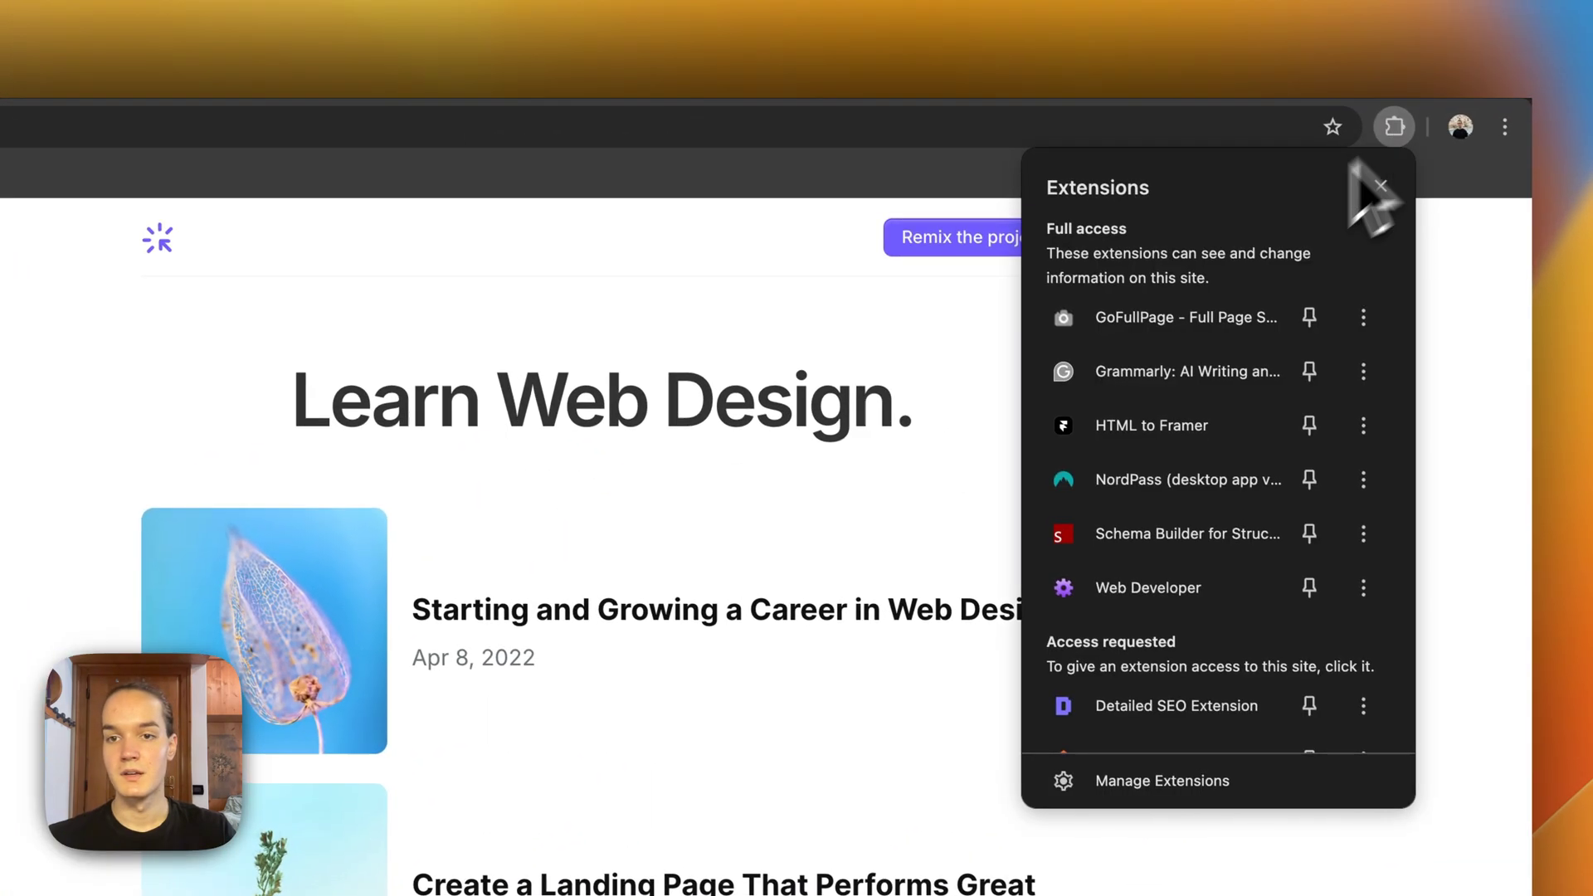
click(1170, 706)
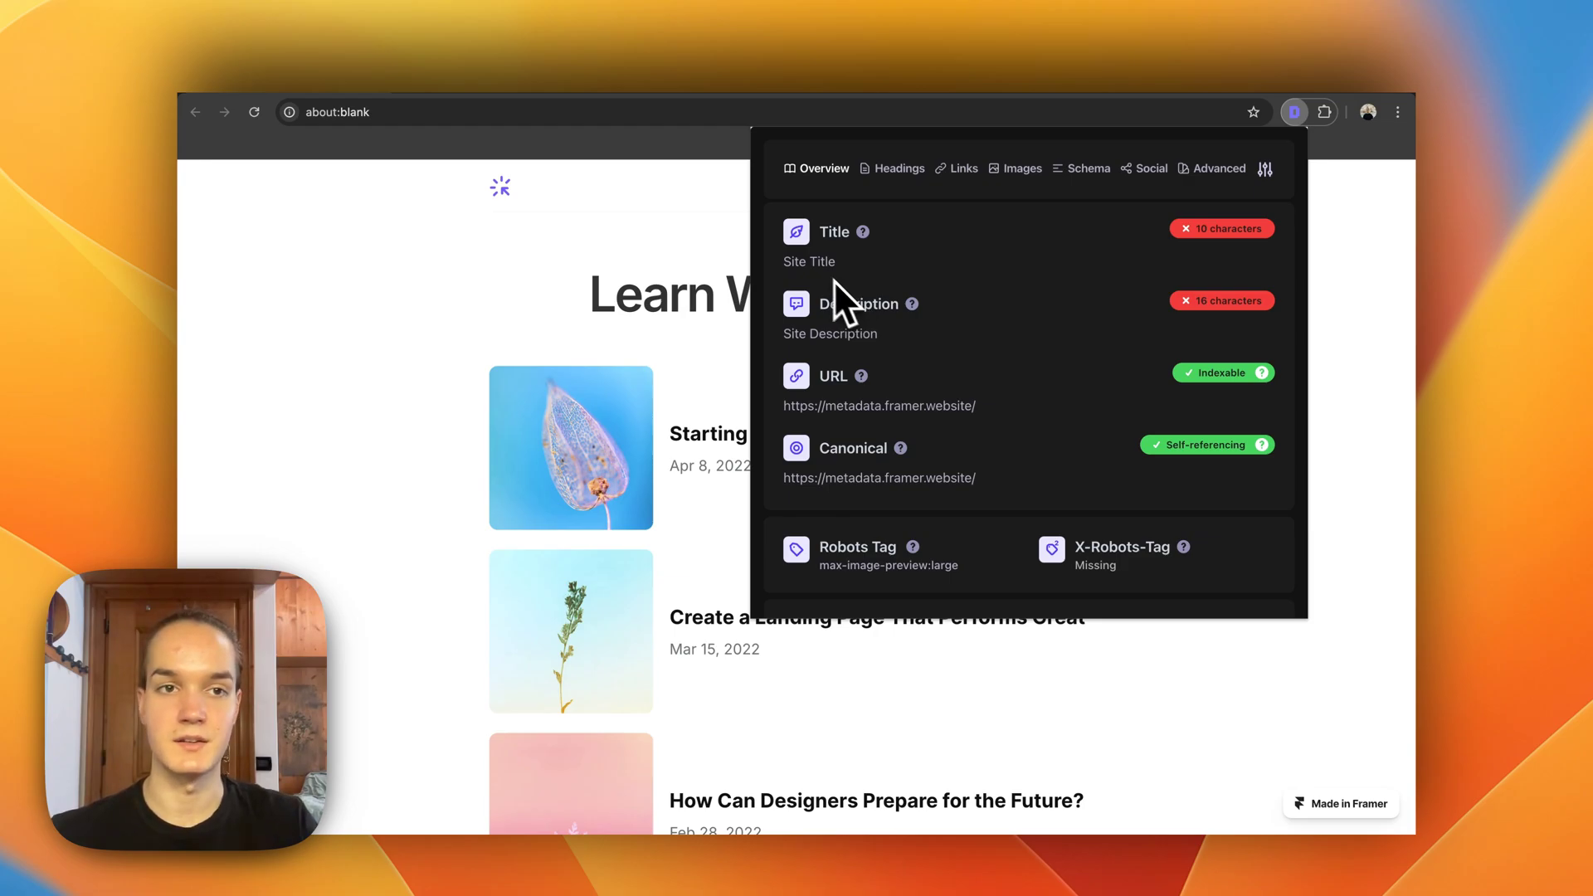
click(452, 175)
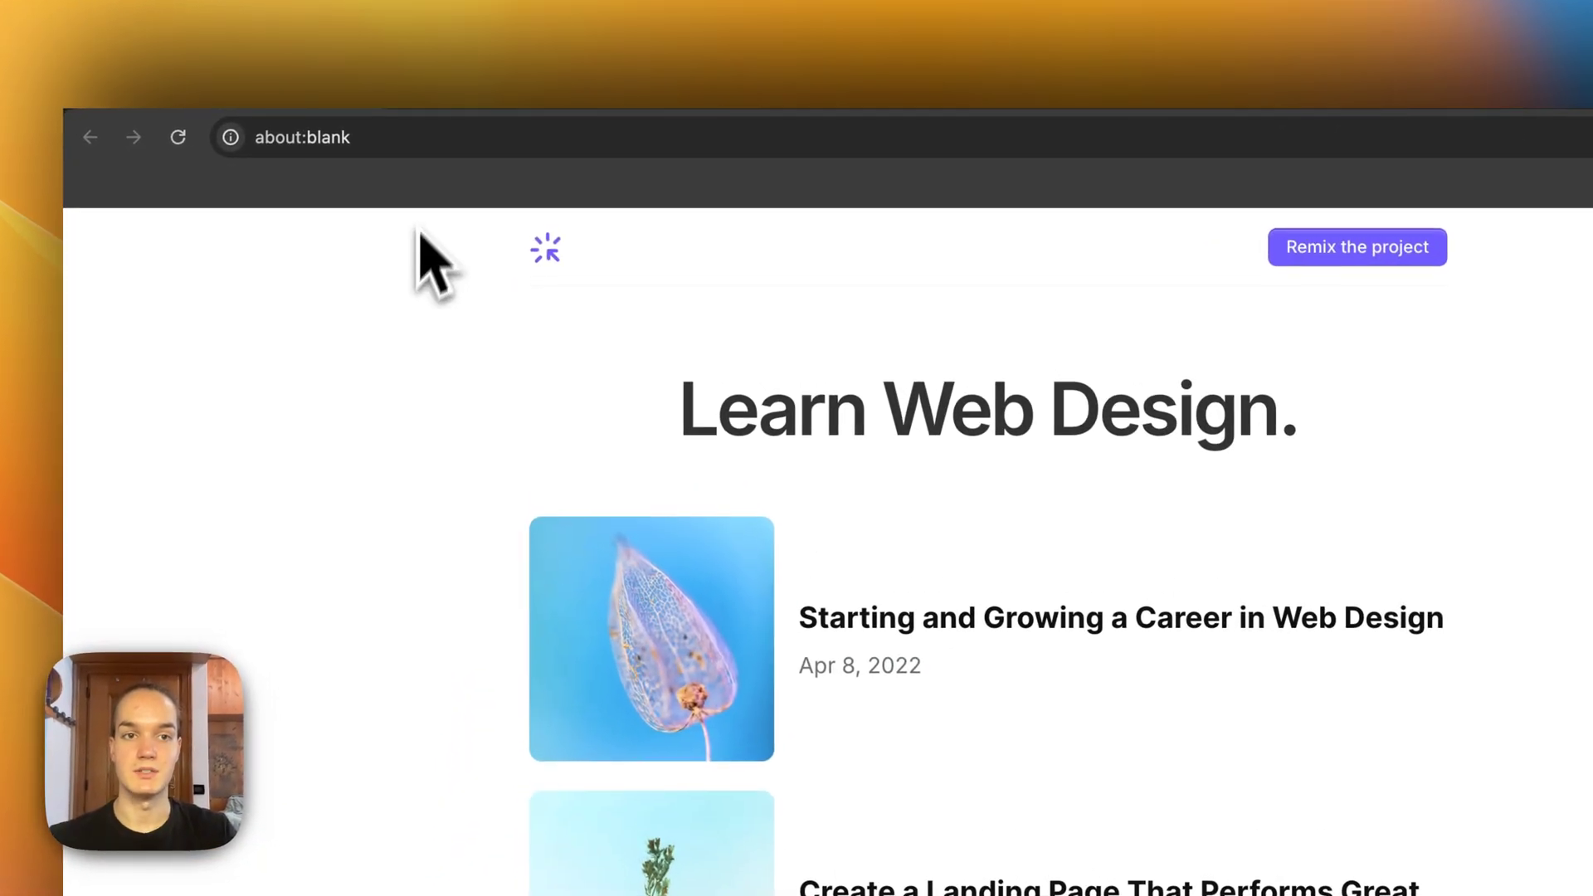
click(415, 137)
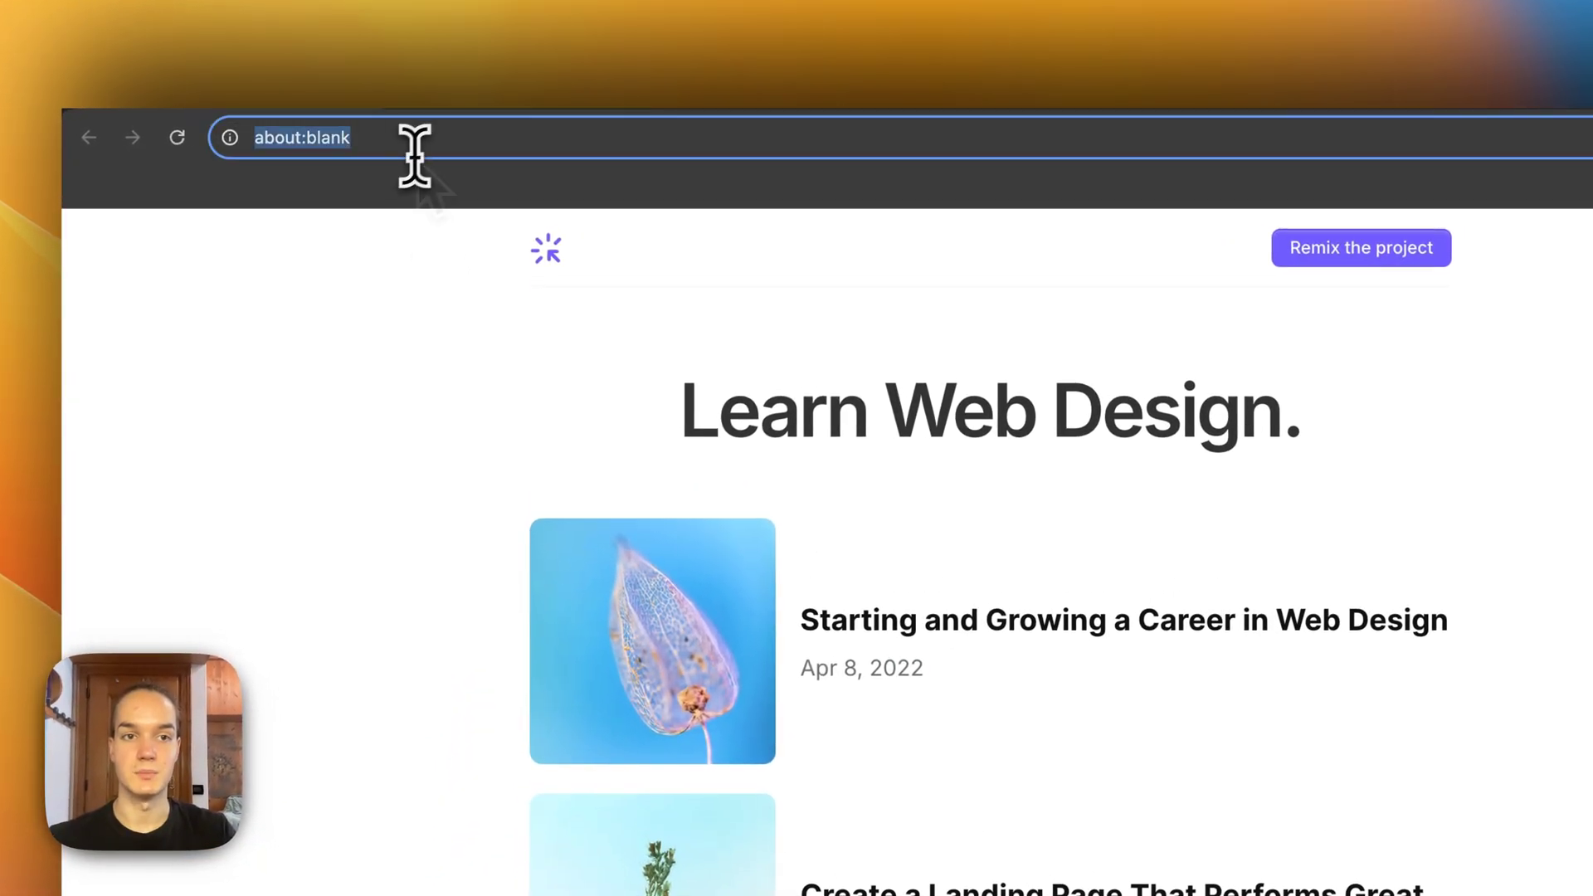
click(462, 137)
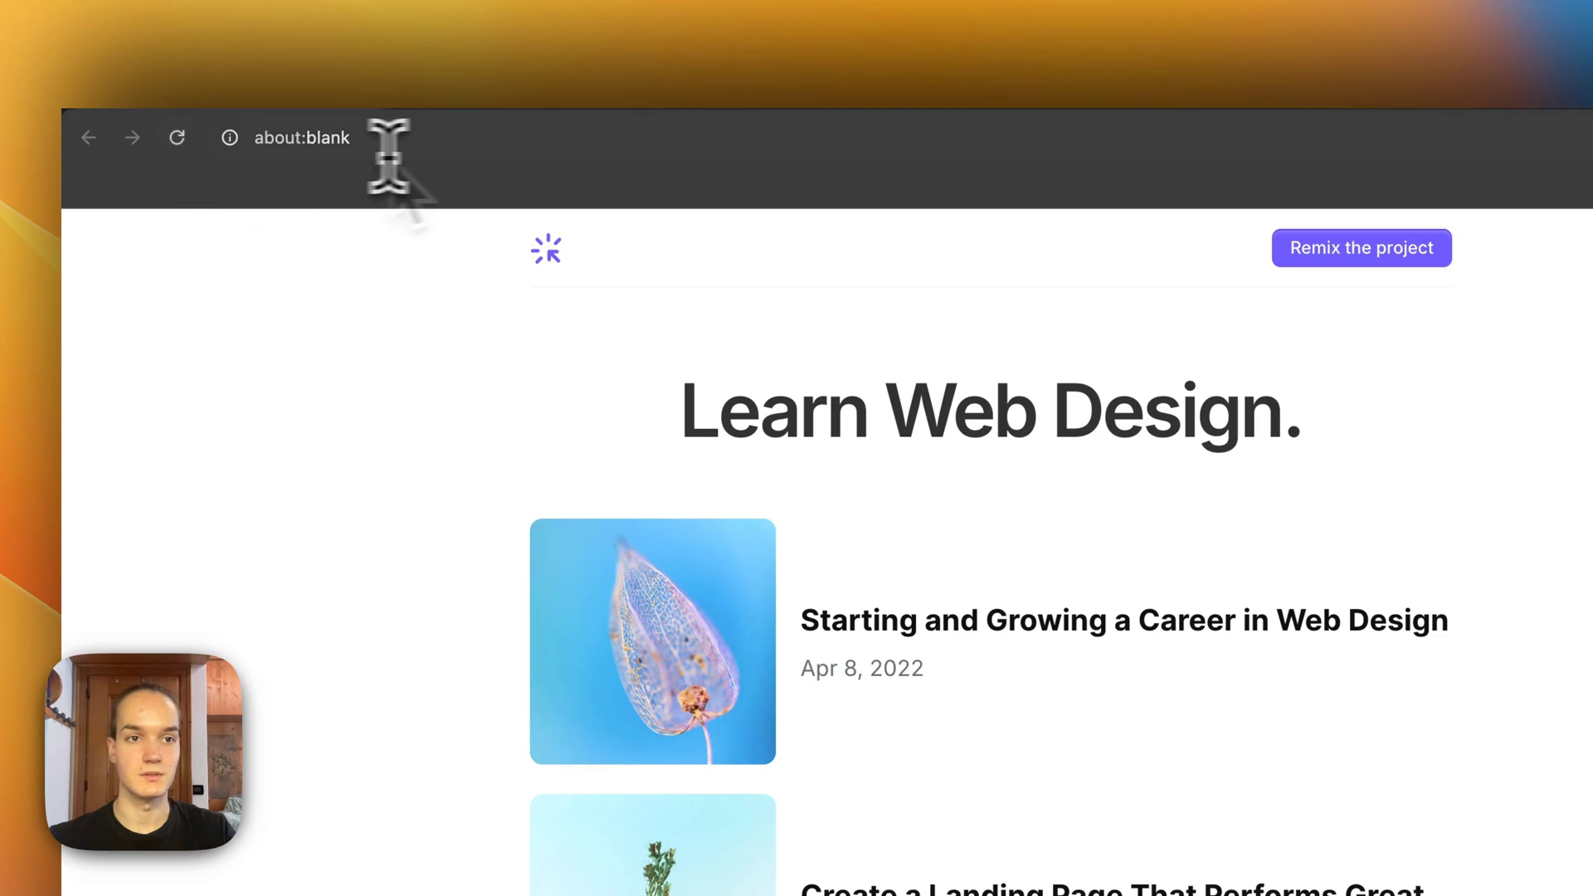
Load the /about page and verify with Detailed SEO Extension it inherits Site Title and Site Description
click(419, 142)
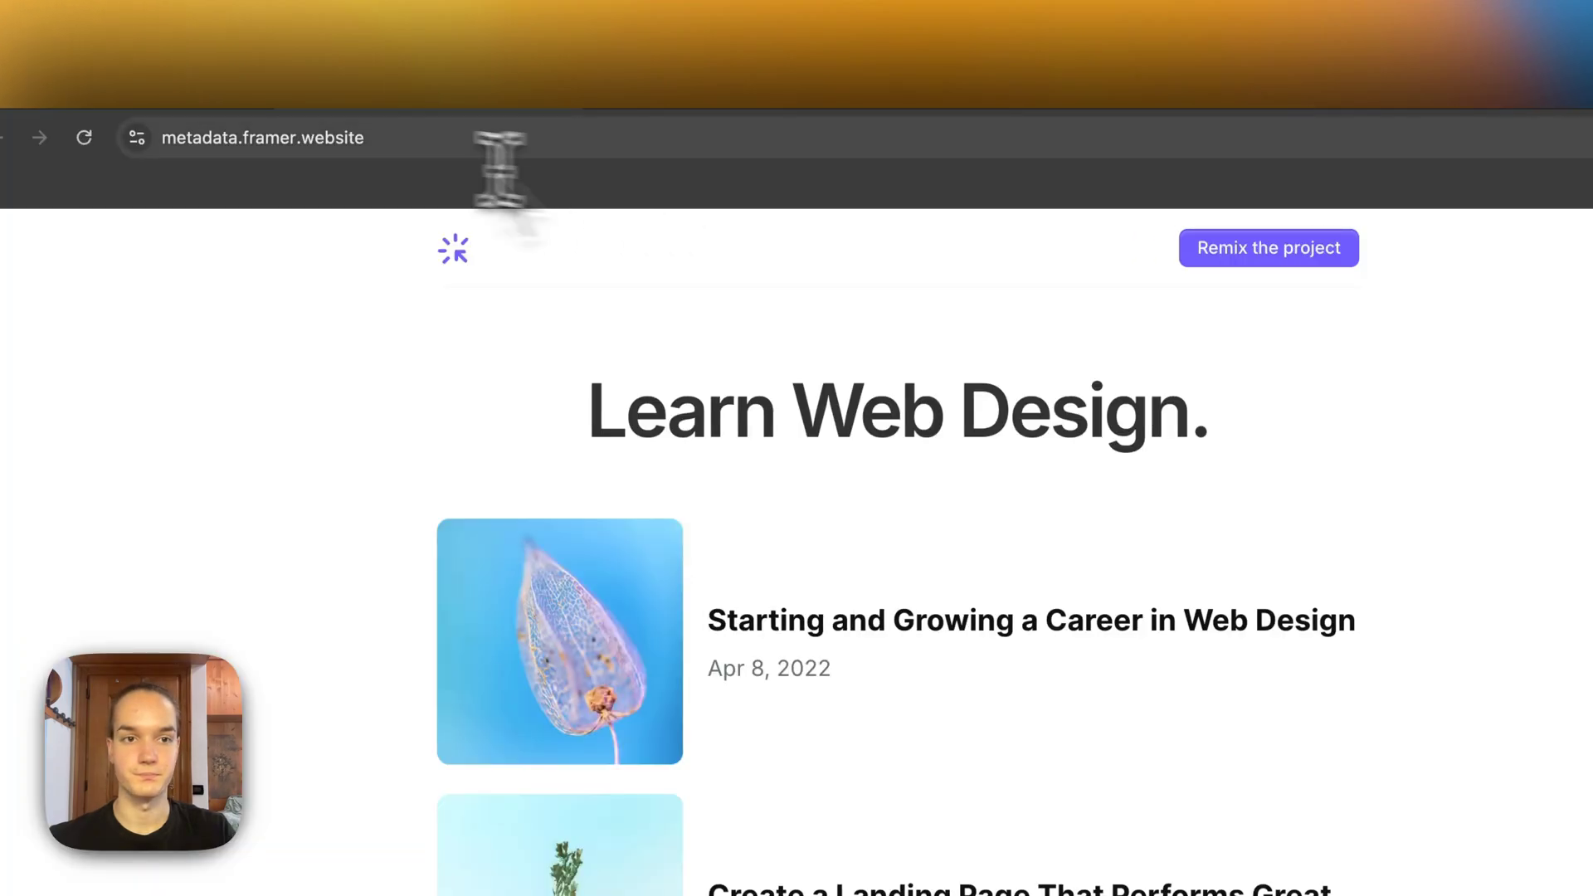
click(398, 136)
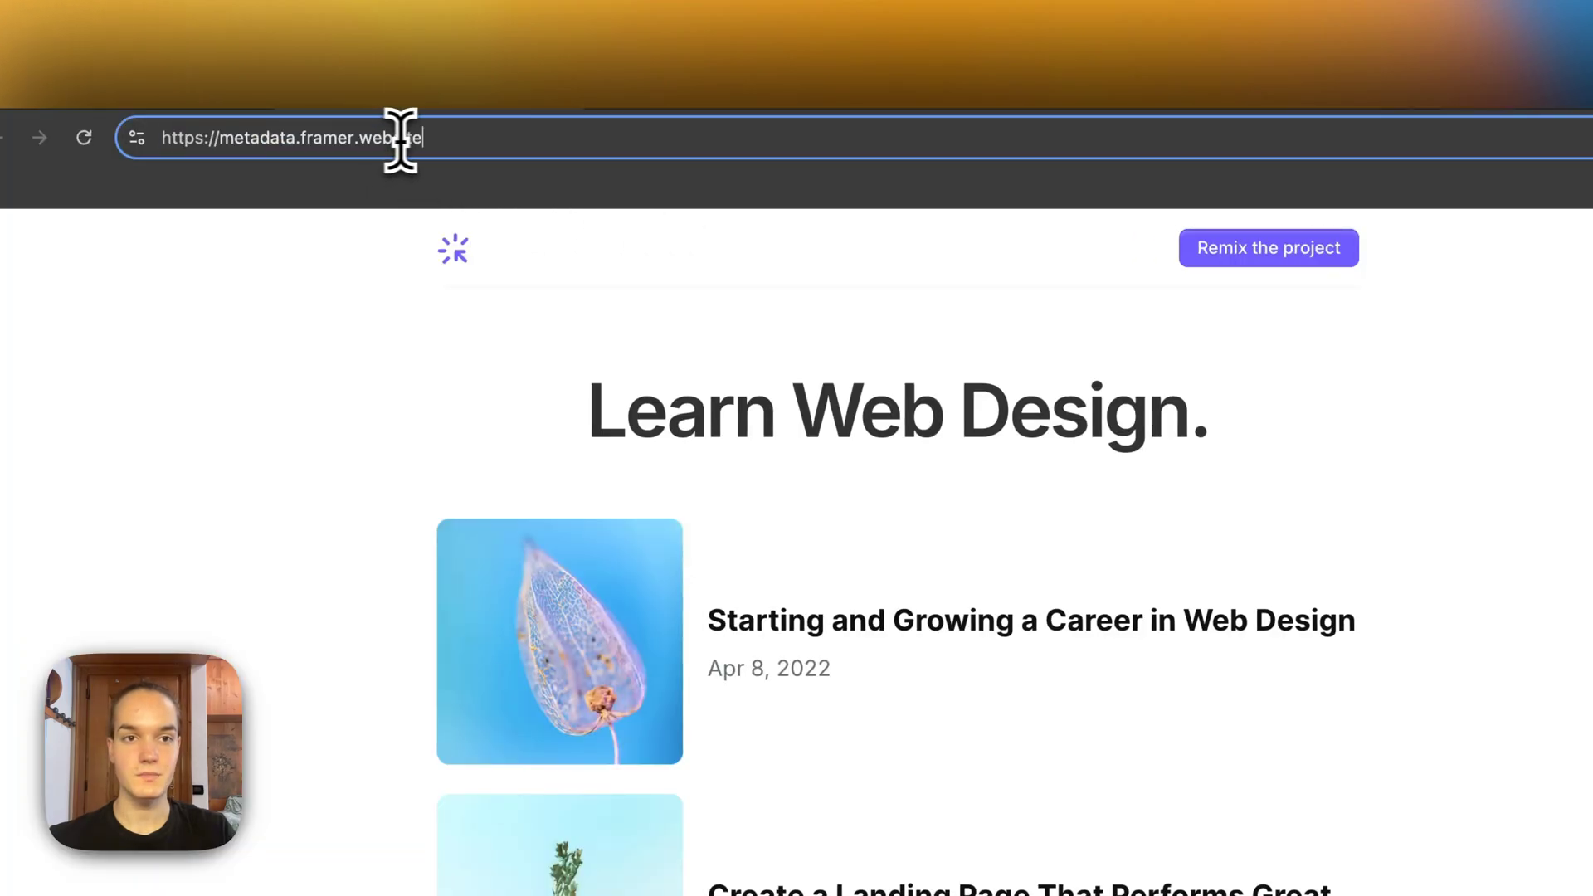
text(/about)
key(Return)
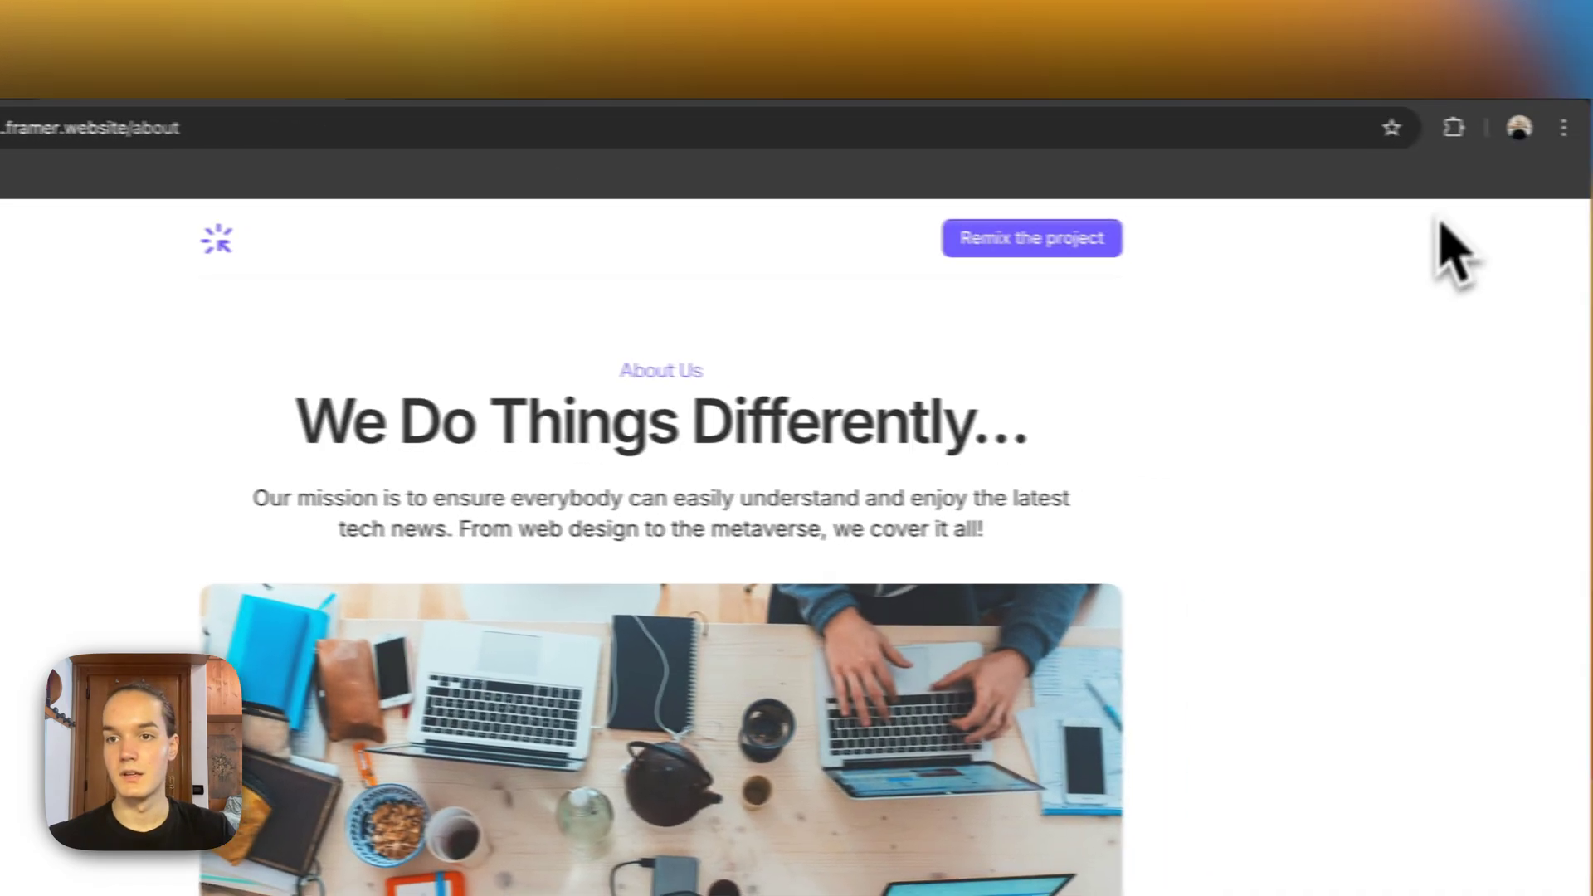
click(1451, 128)
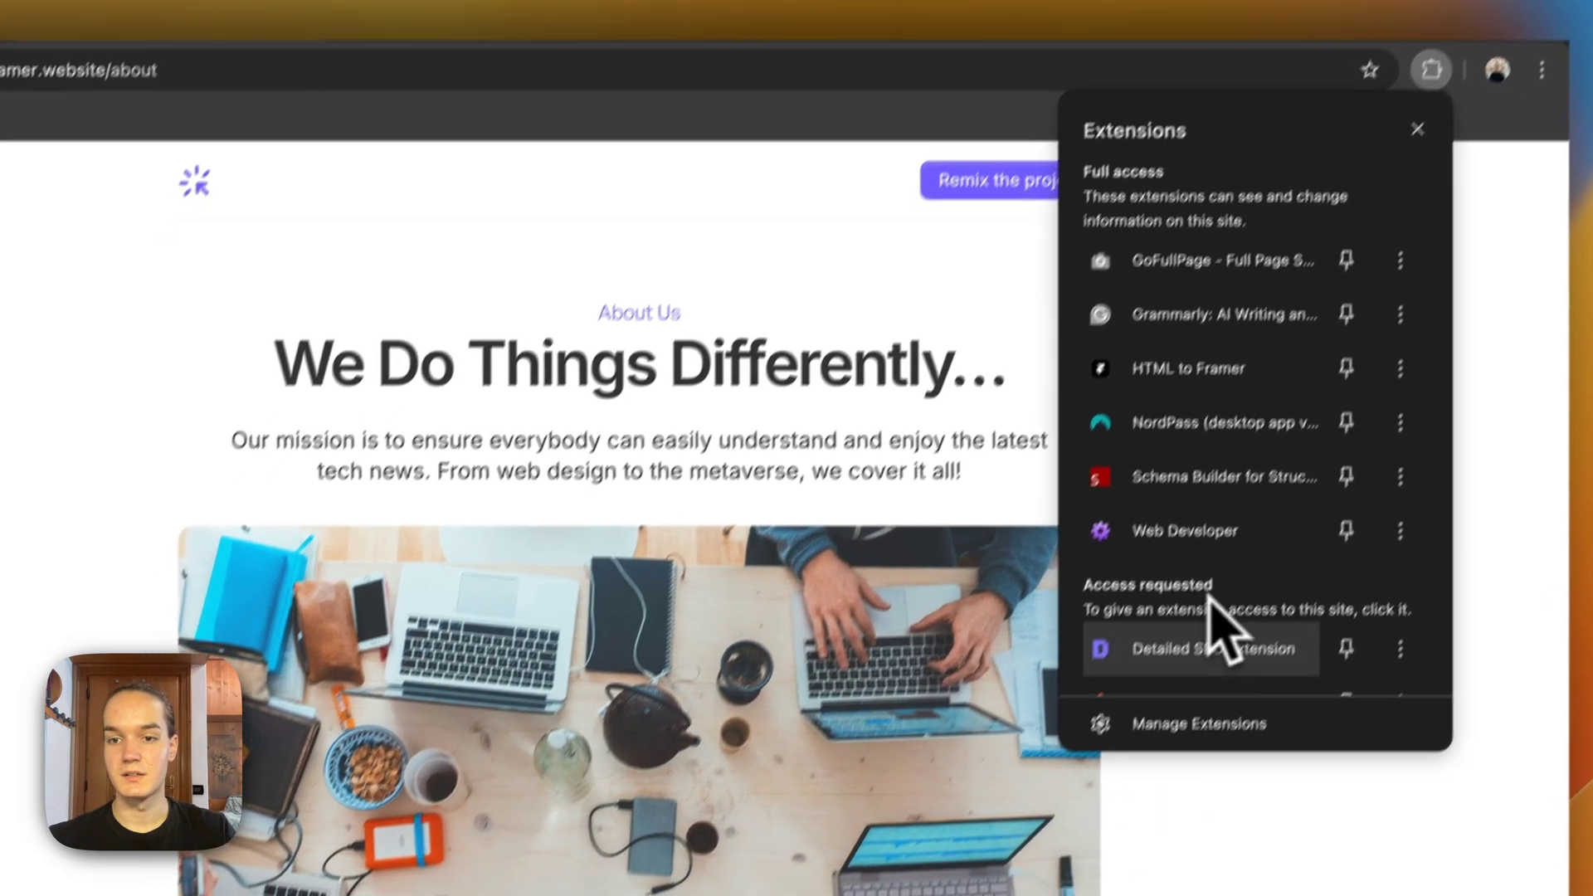
click(1182, 703)
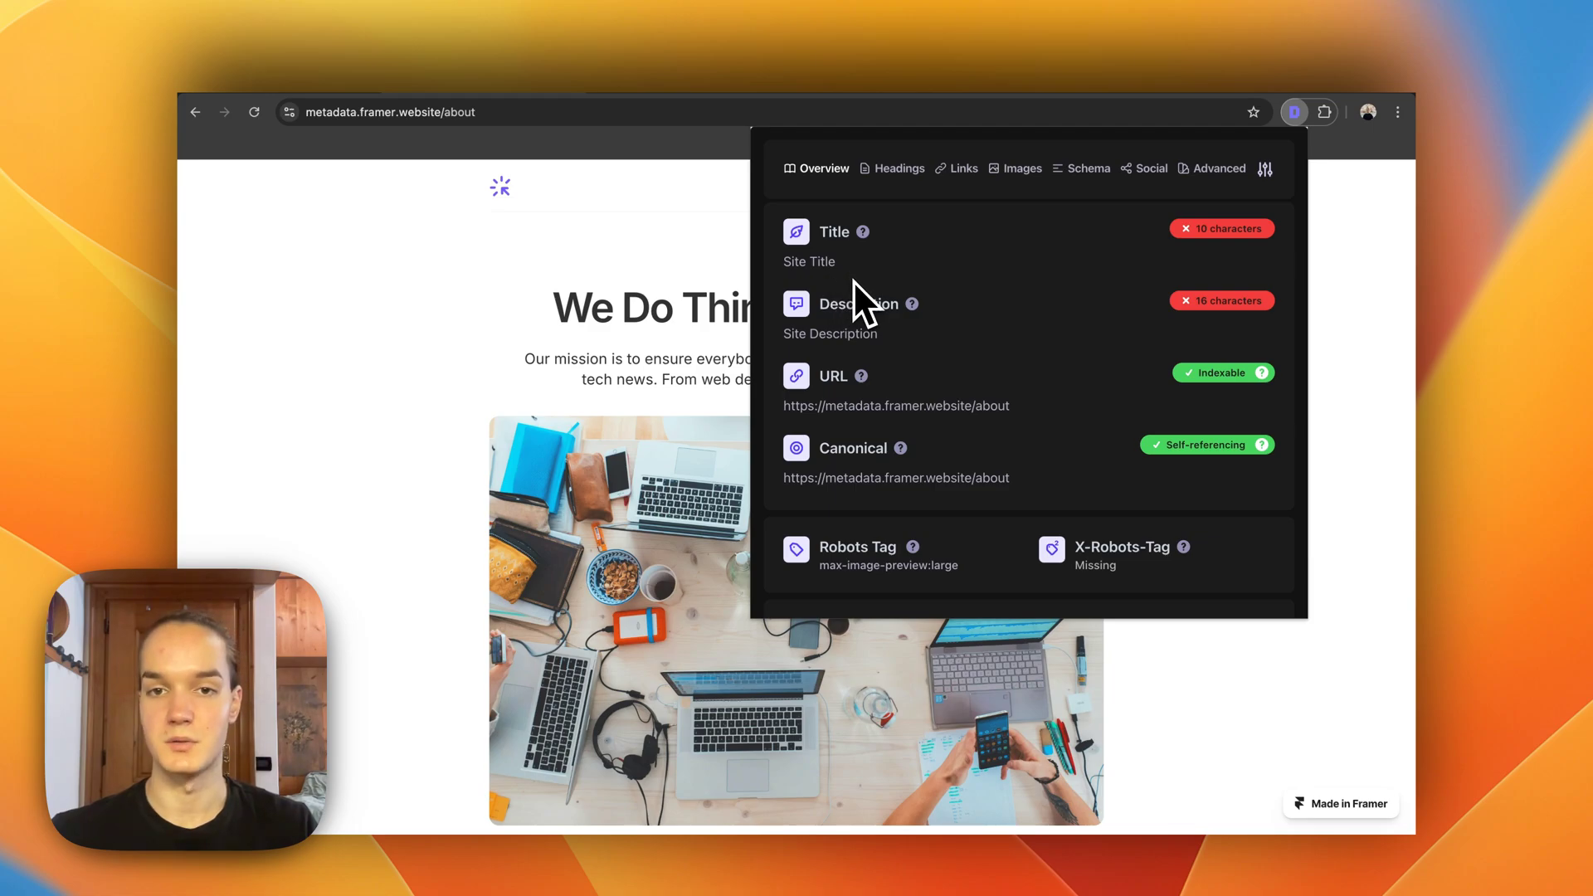
click(704, 291)
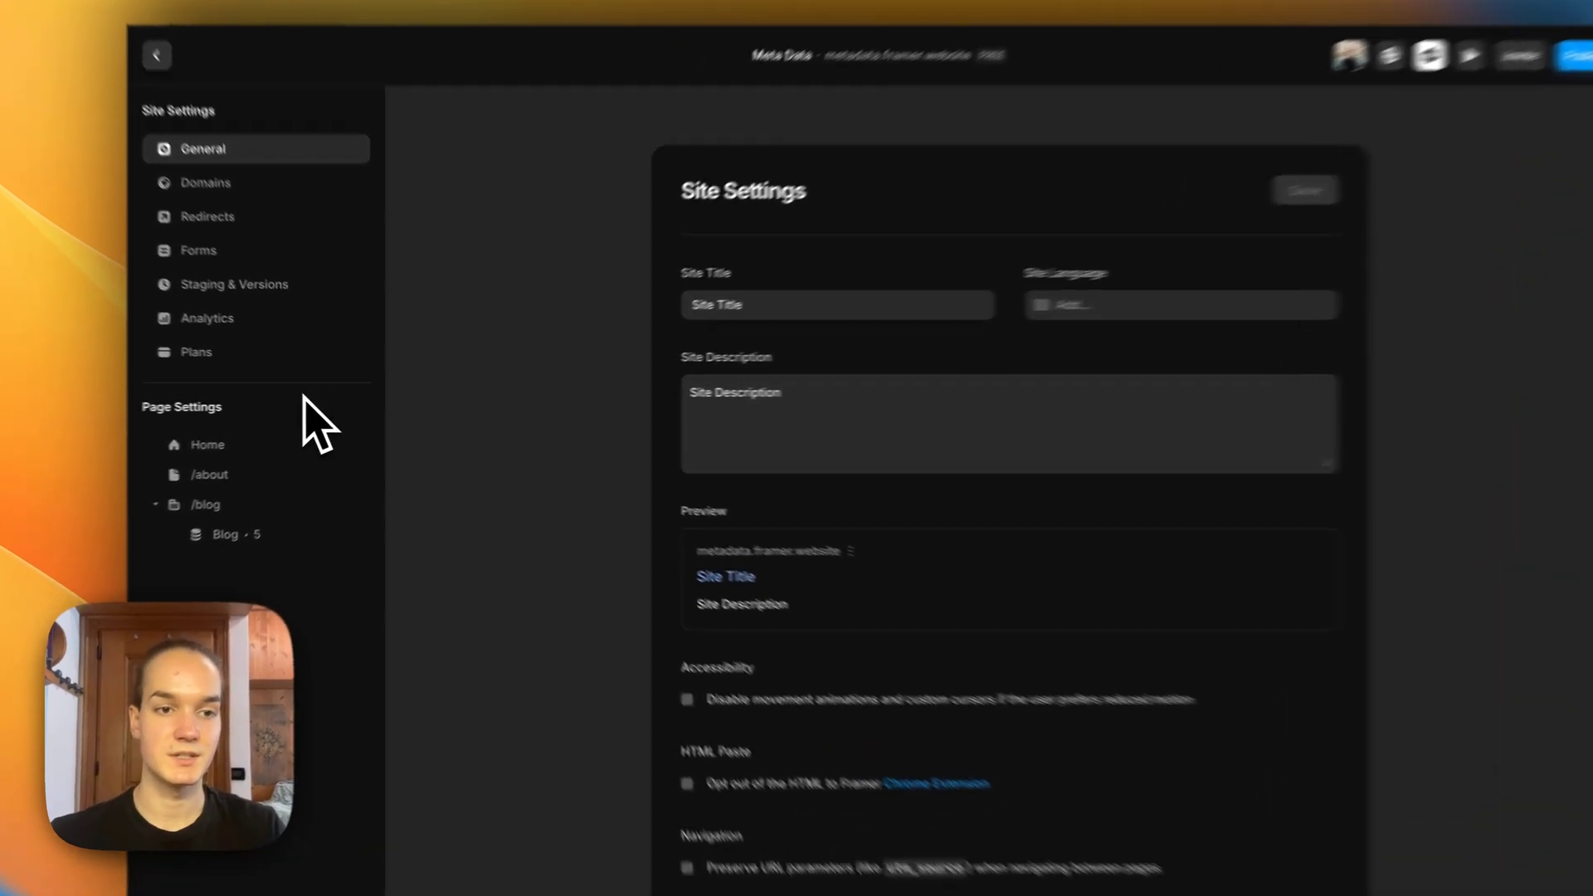
Give the Home page the title 'Home title' and description 'Home description'
click(273, 436)
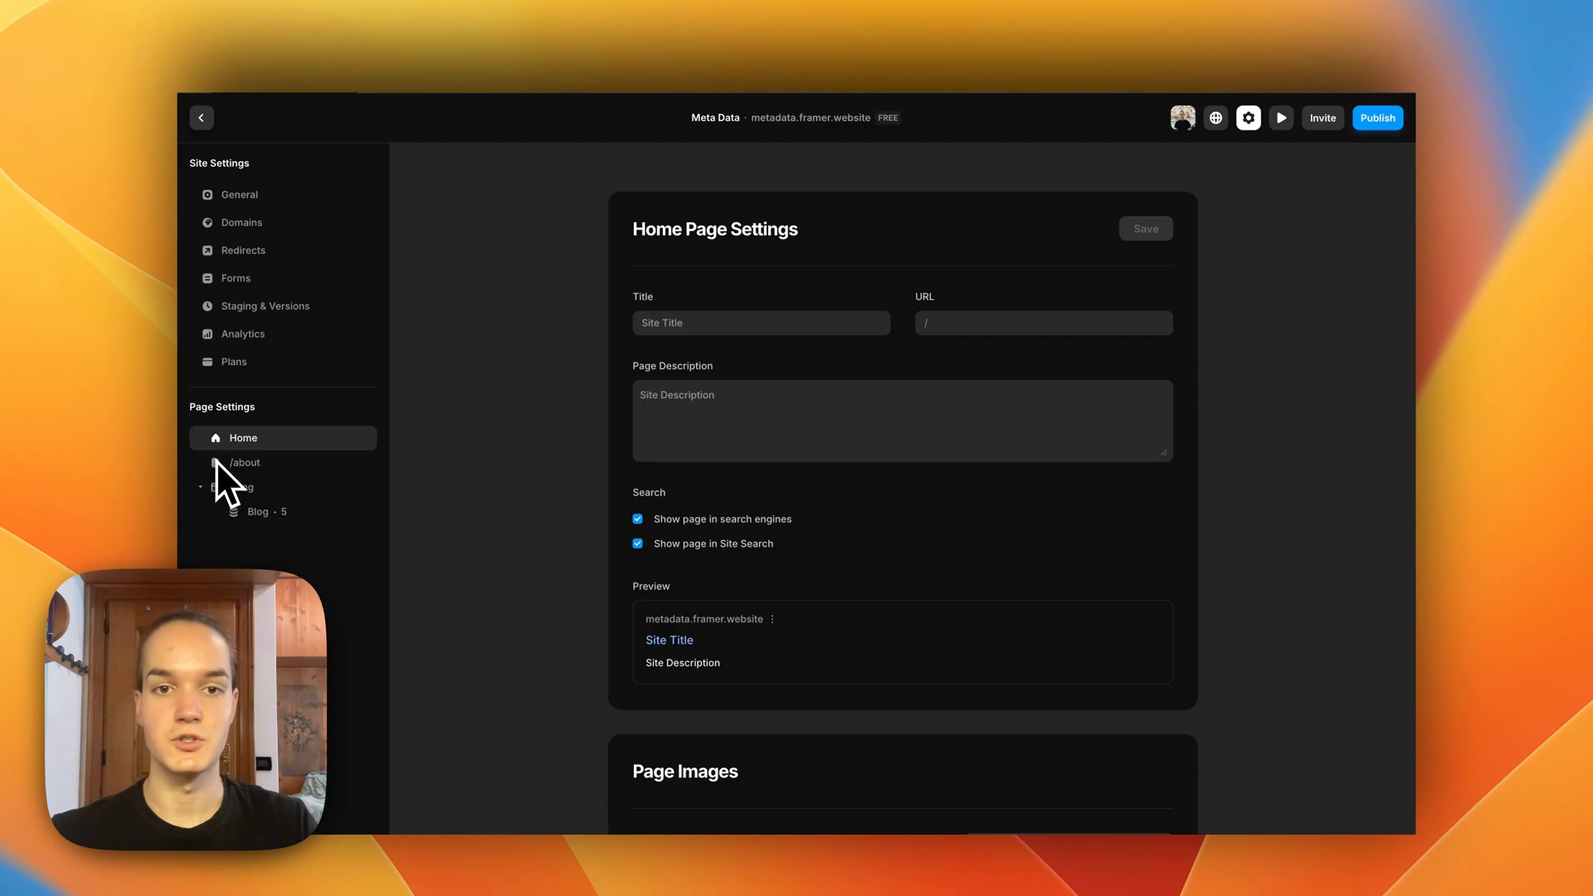
click(664, 325)
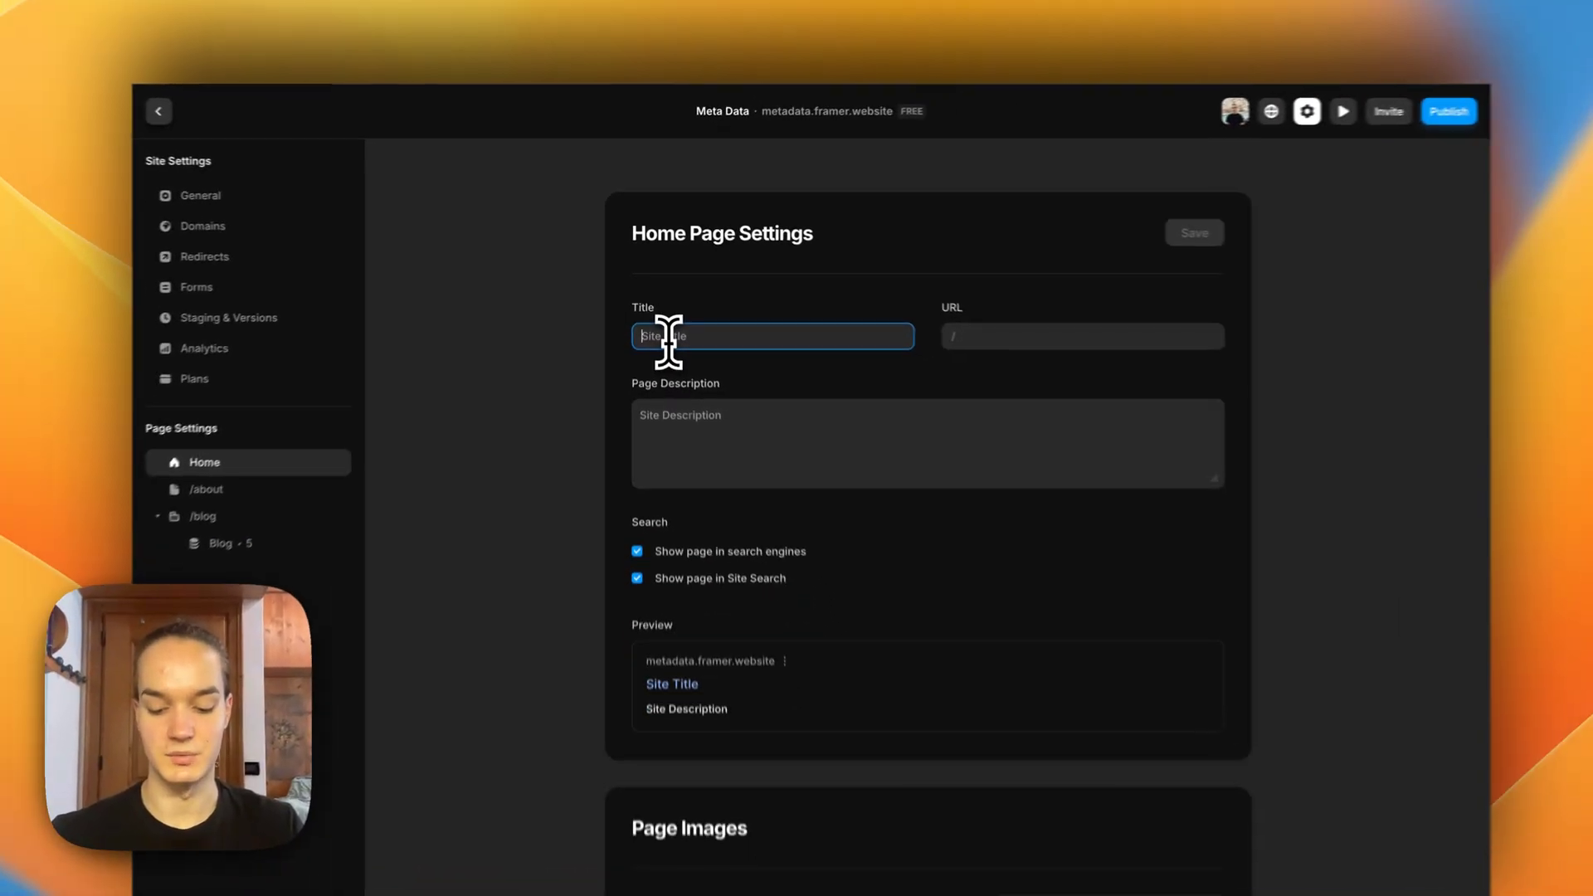
text(Home)
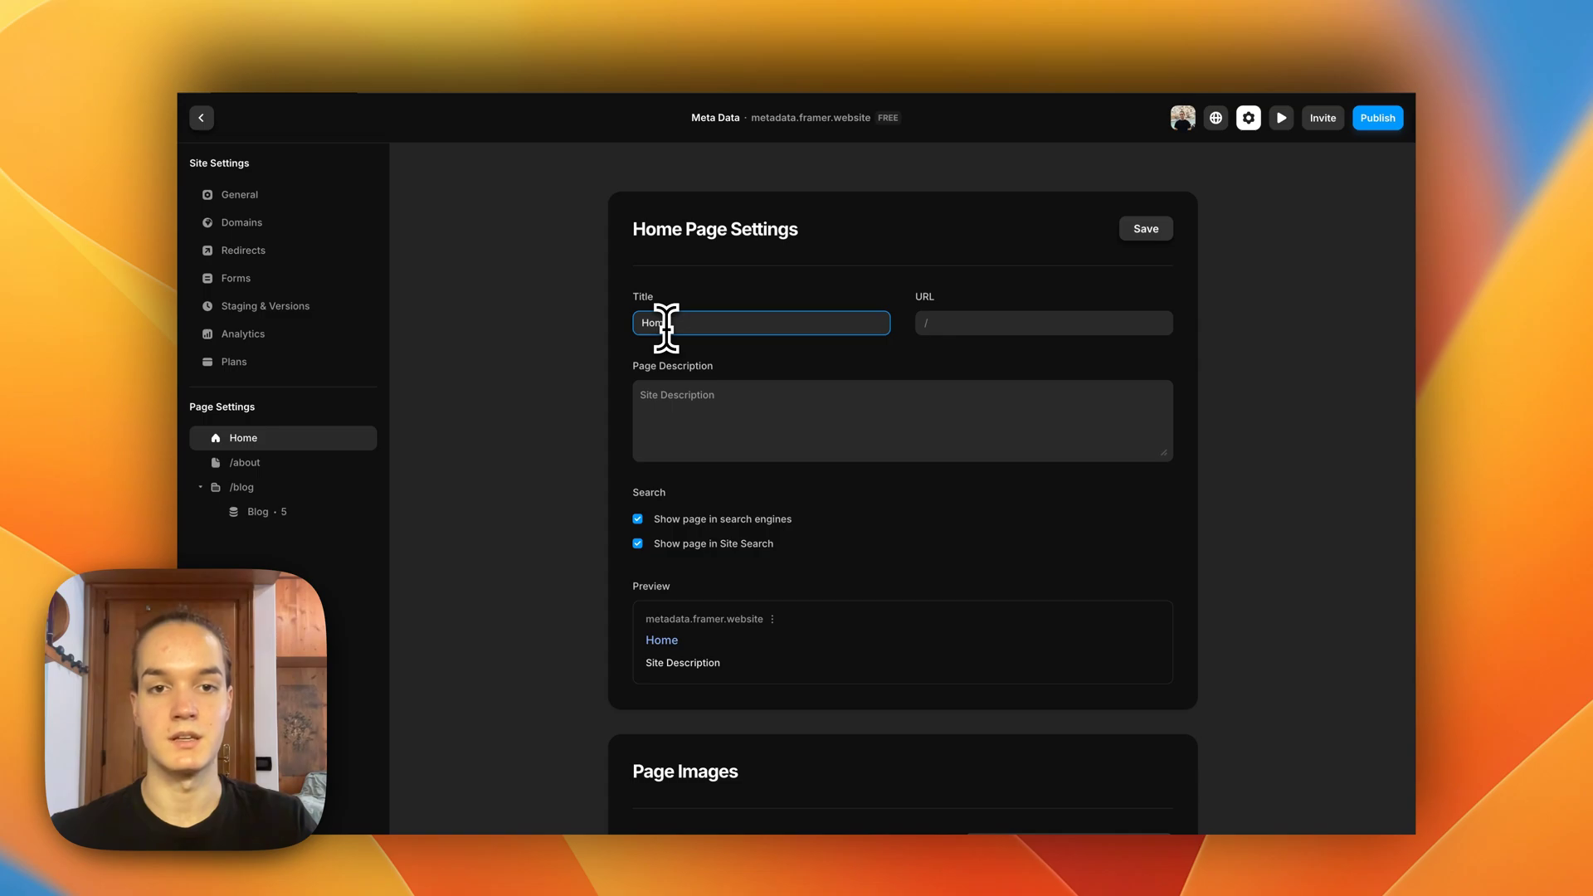
text( title)
key(Tab)
key(Tab)
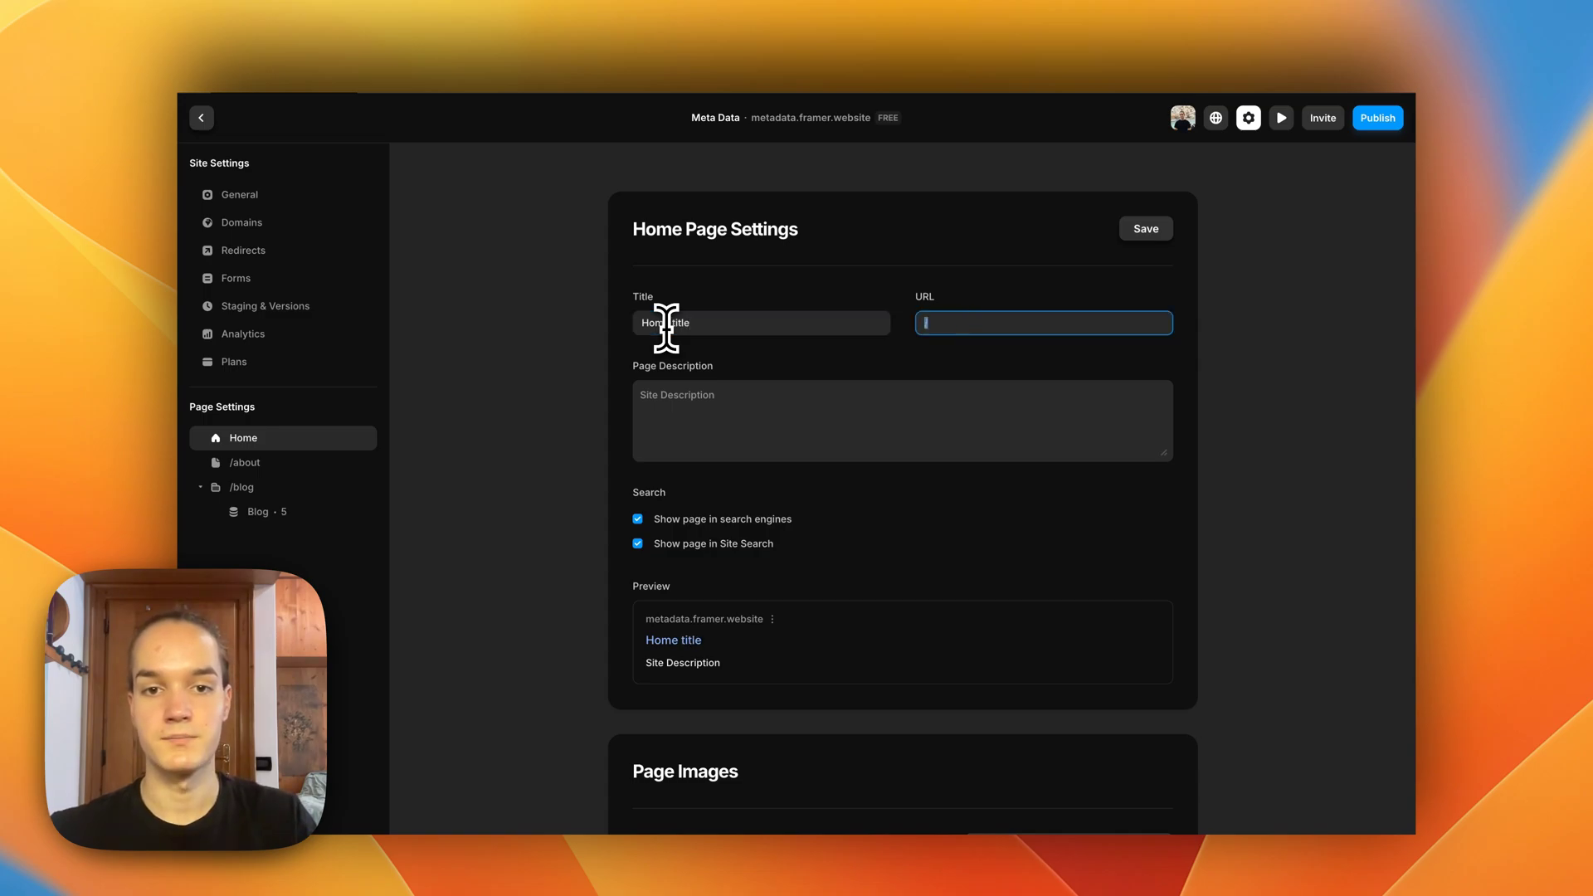
text(Home description)
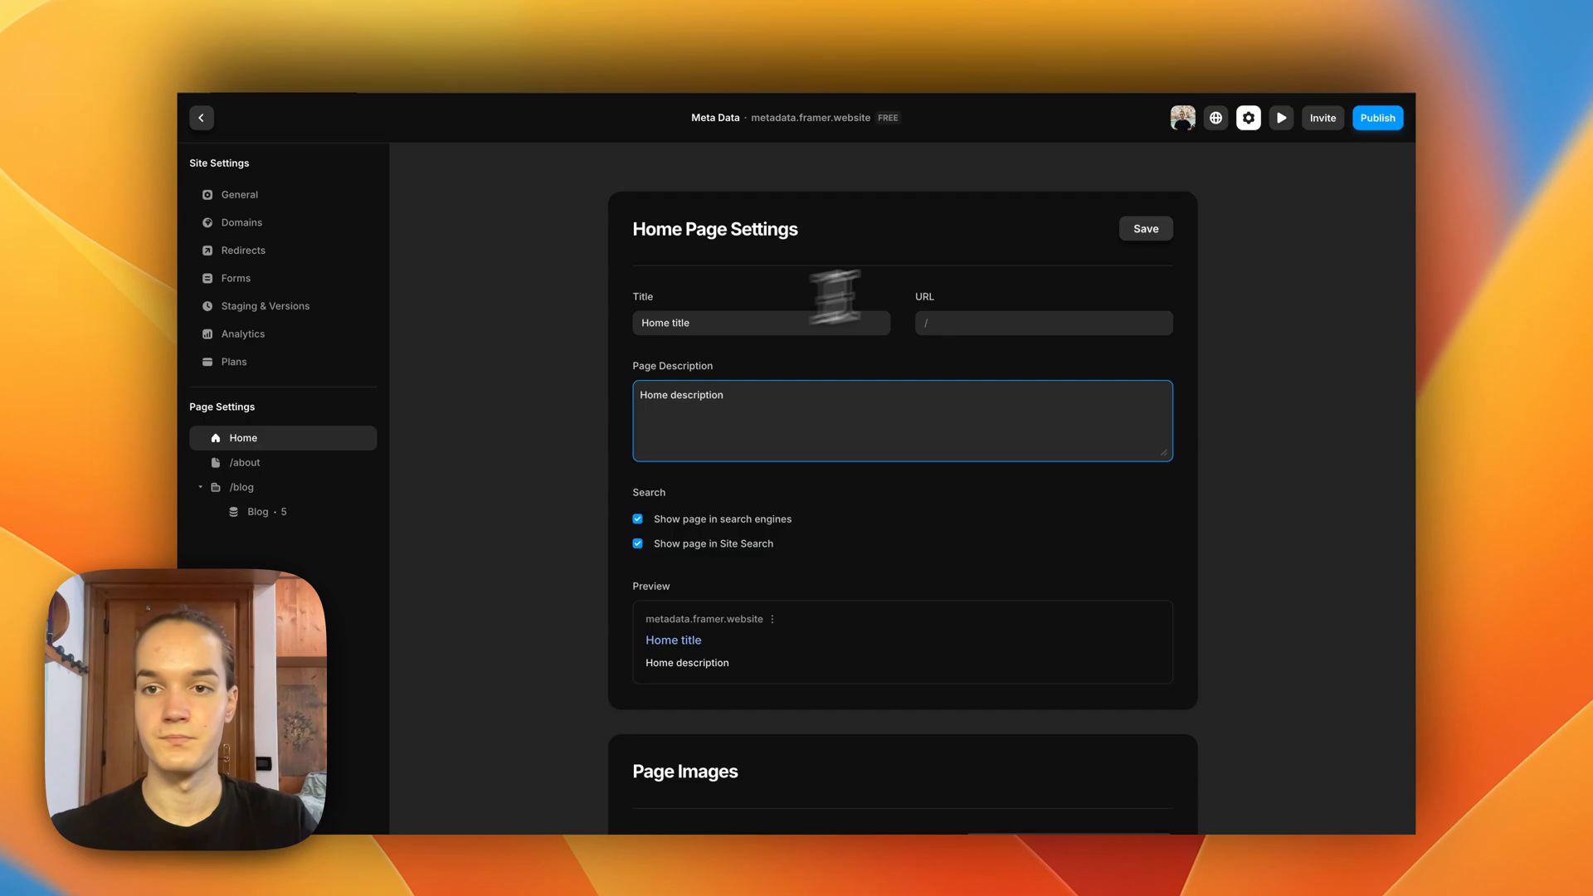
Save the Home page settings and publish the update
click(1146, 228)
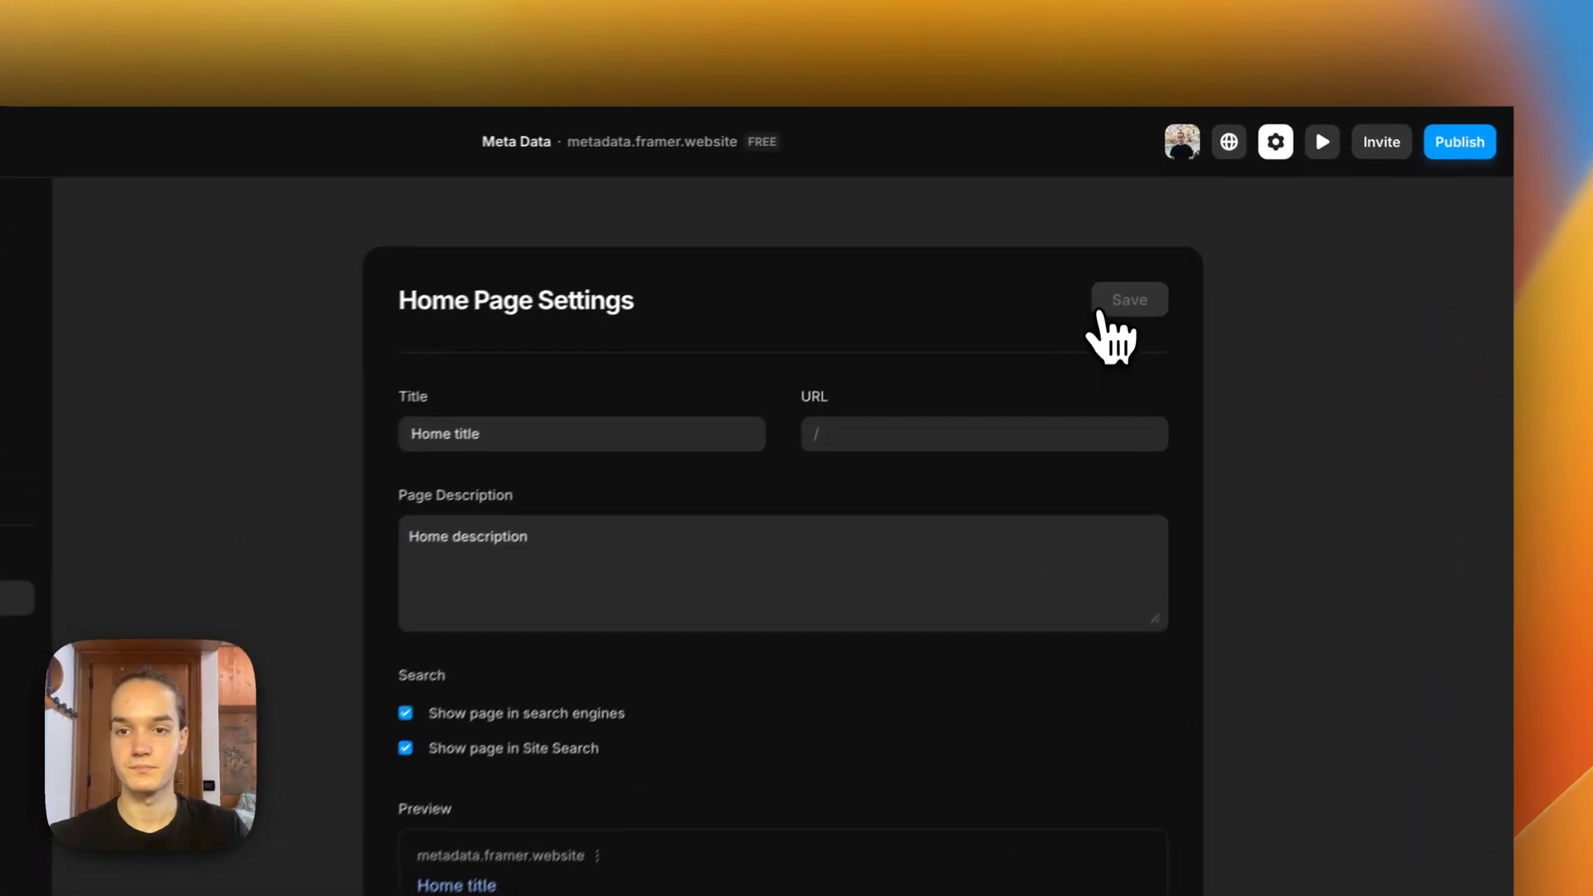
click(1375, 121)
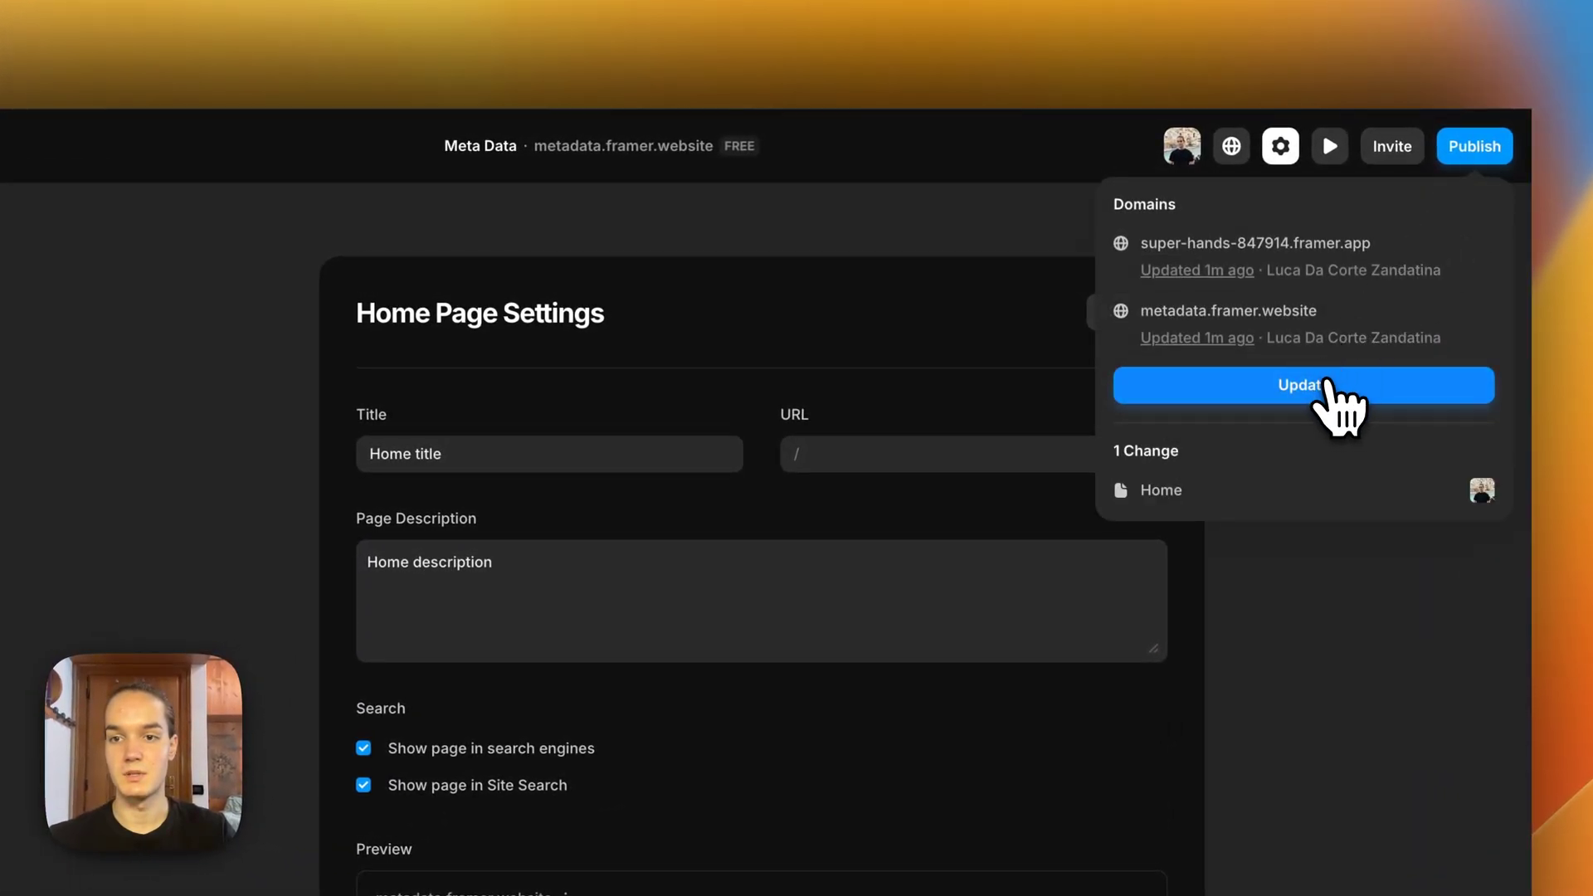
click(1330, 388)
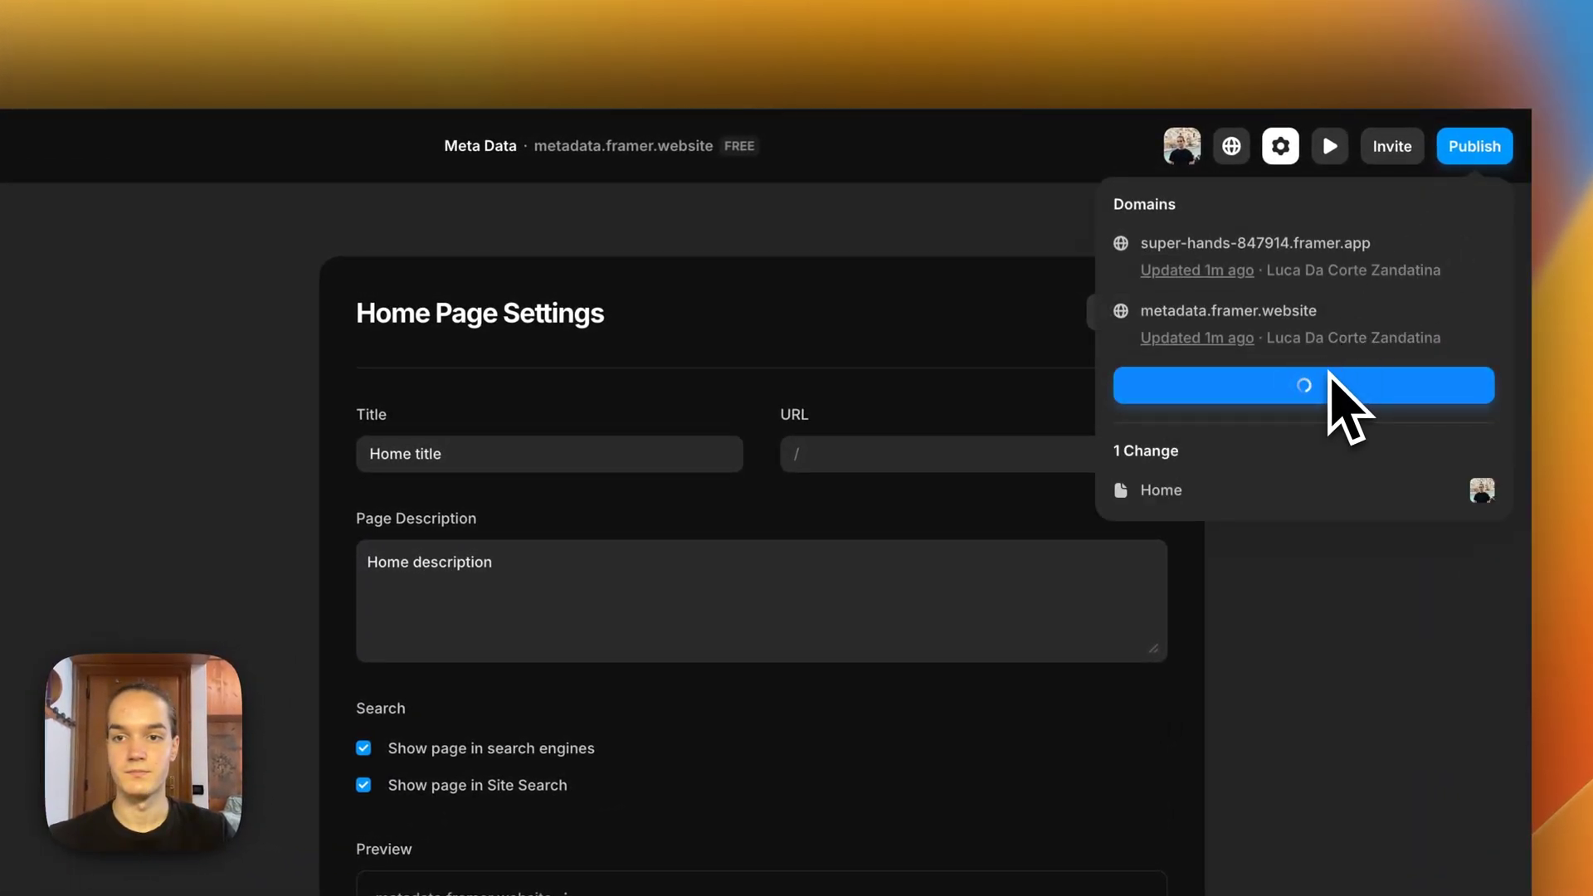
Open metadata.framer.website and confirm with the SEO extension it reports Home title and Home description
click(1291, 336)
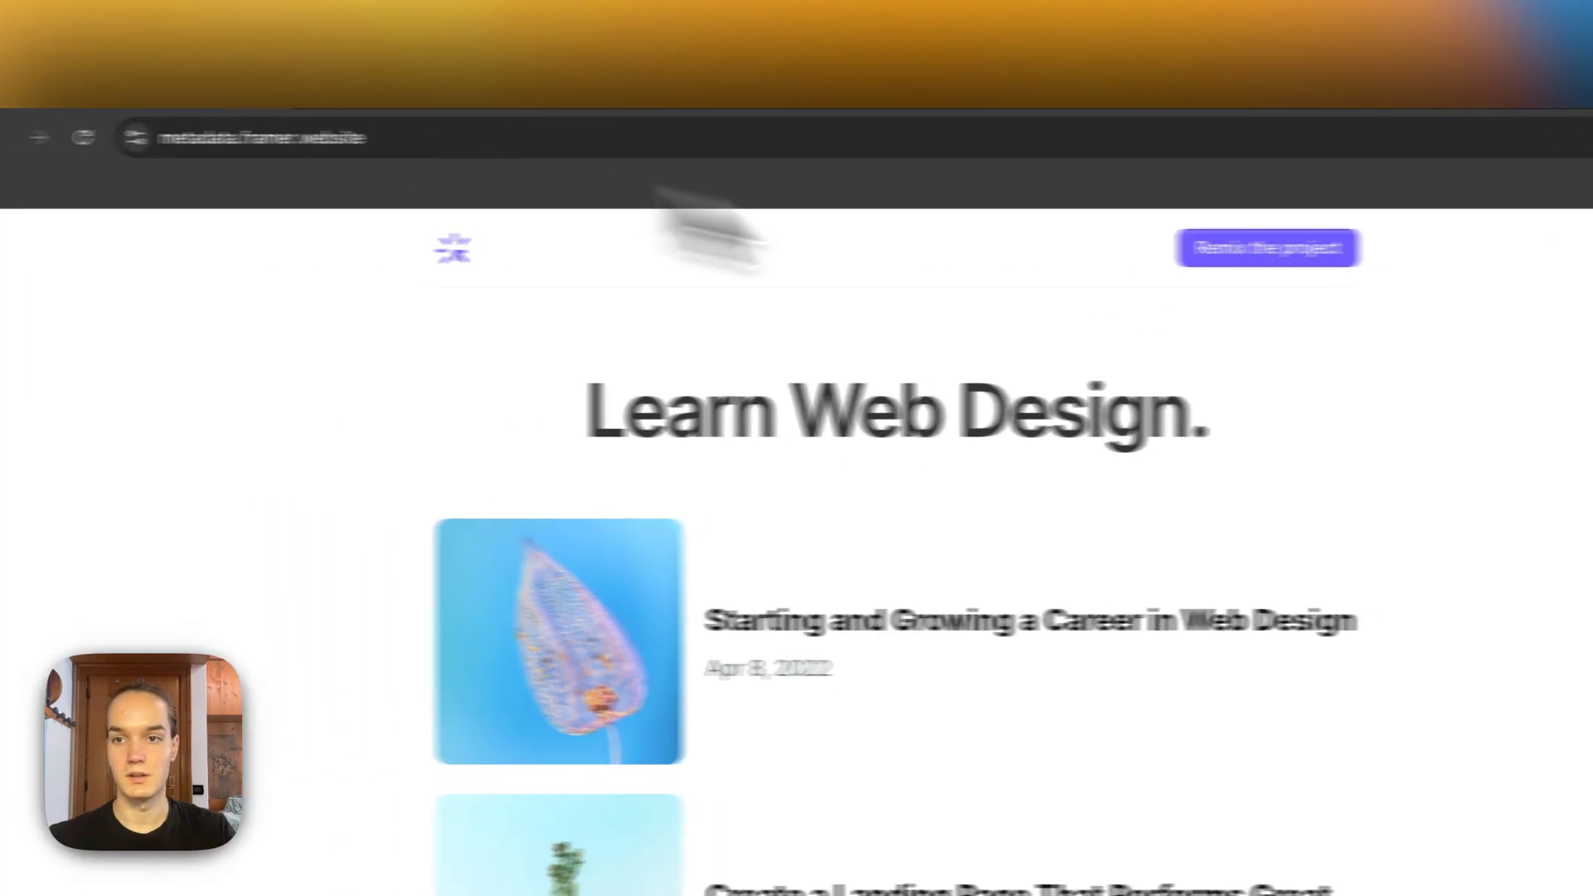
click(1429, 128)
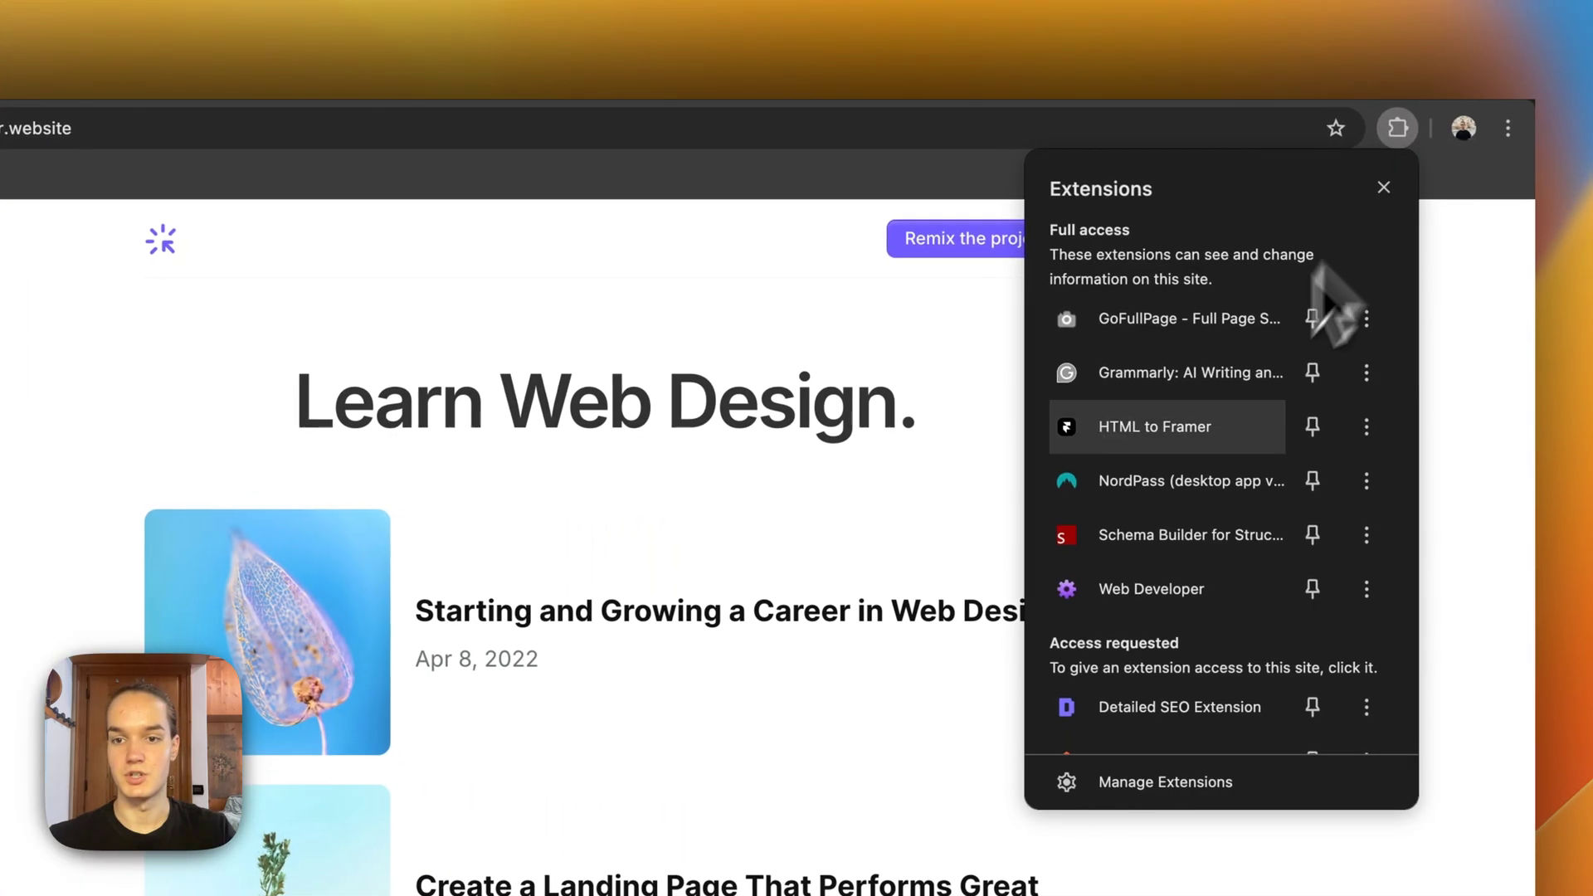
click(1154, 708)
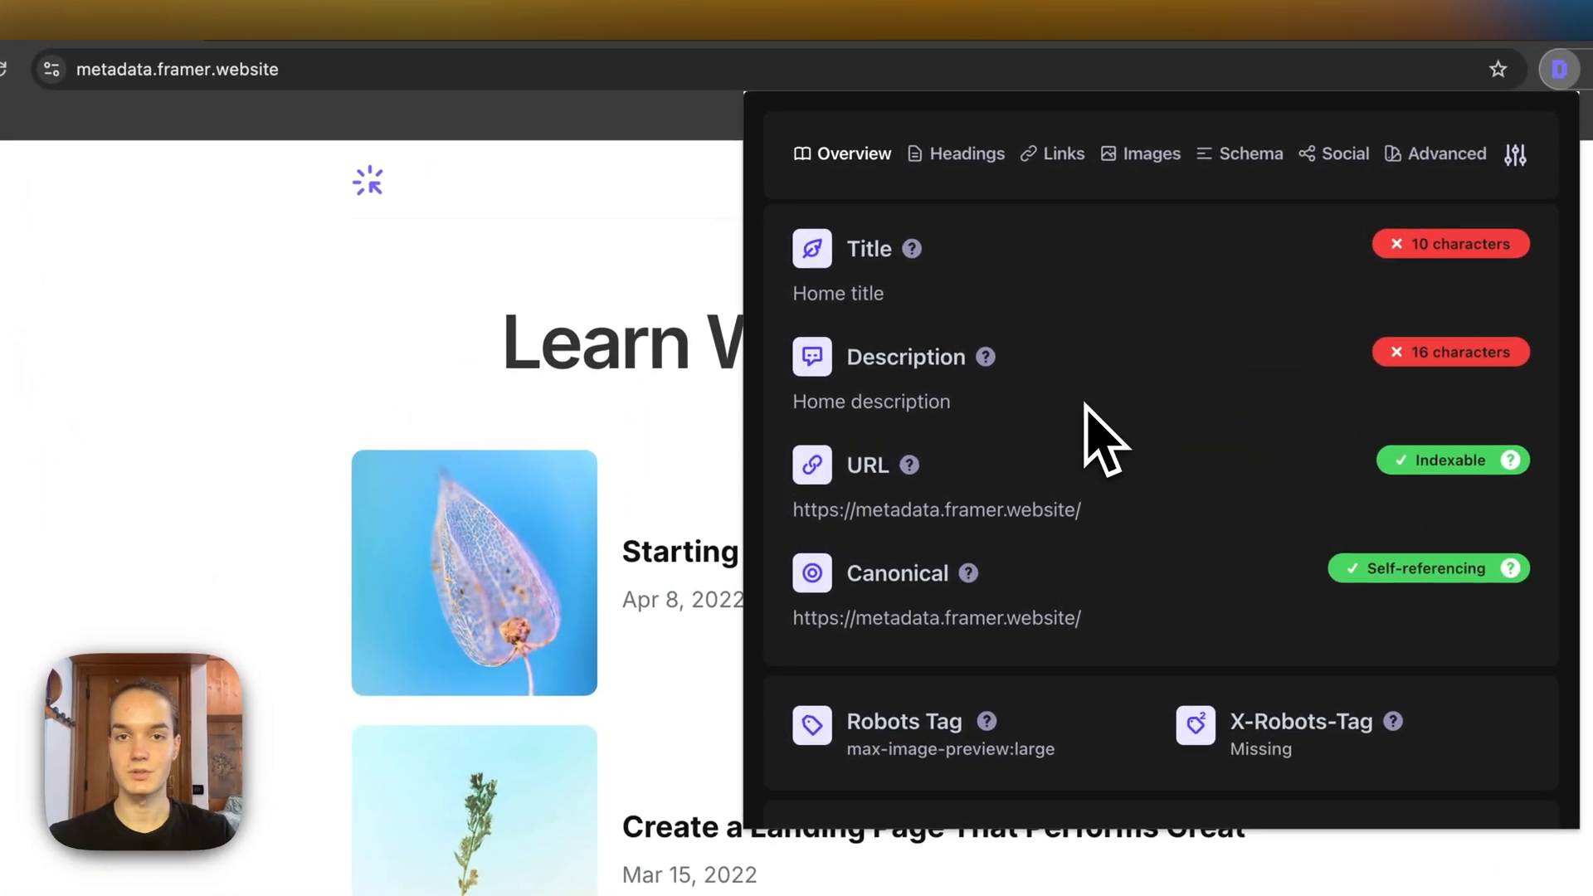
click(651, 324)
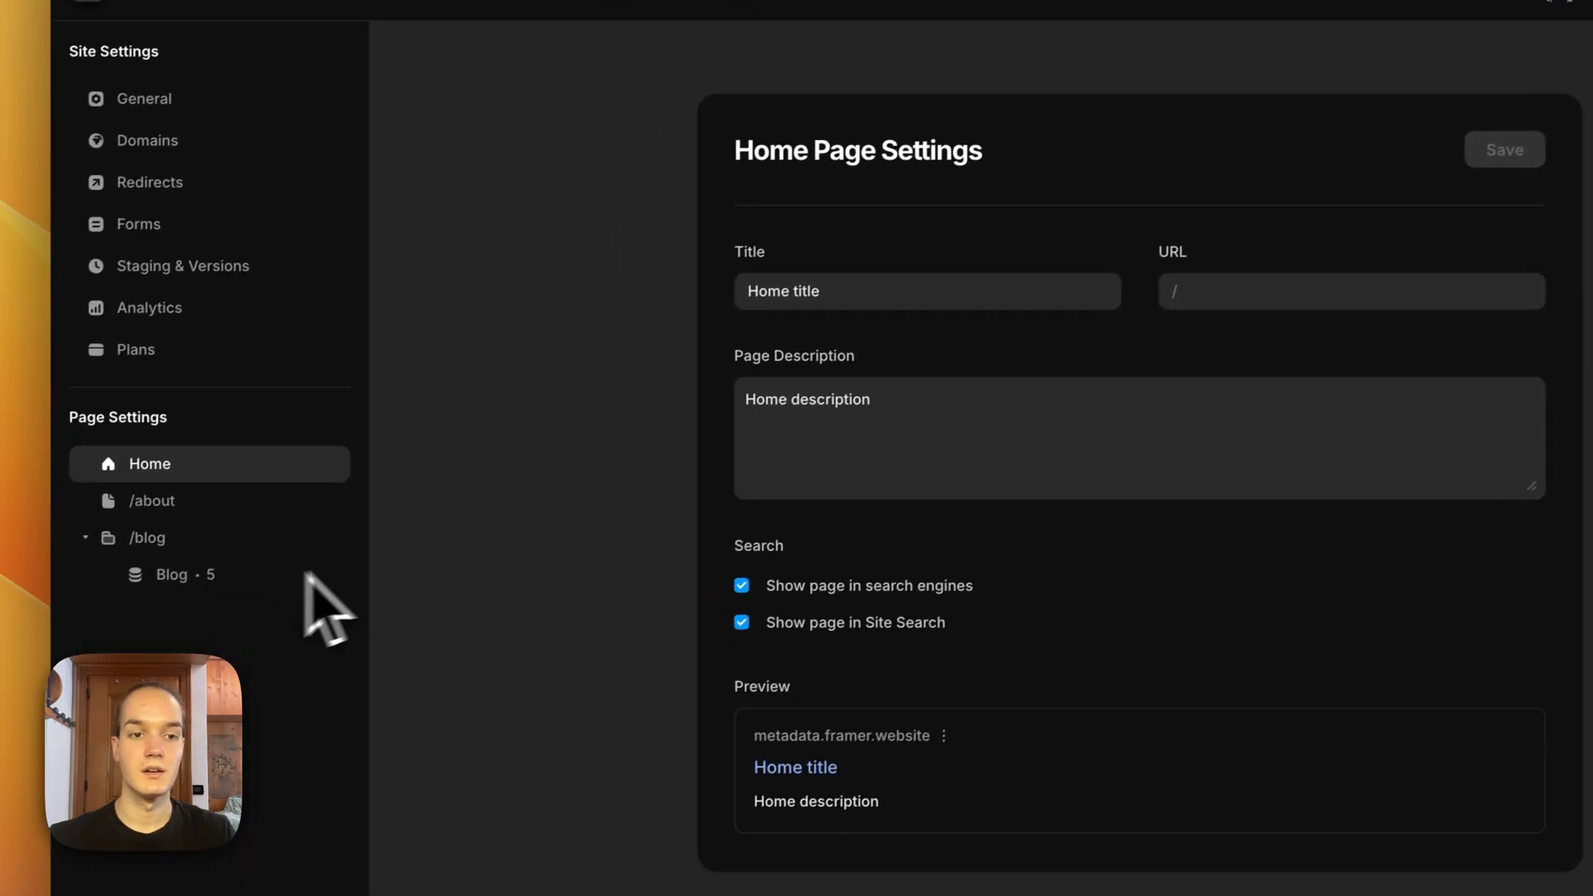
Open the Blog (/blog/:slug) page settings and review its Title, Slug and Description variables
click(212, 578)
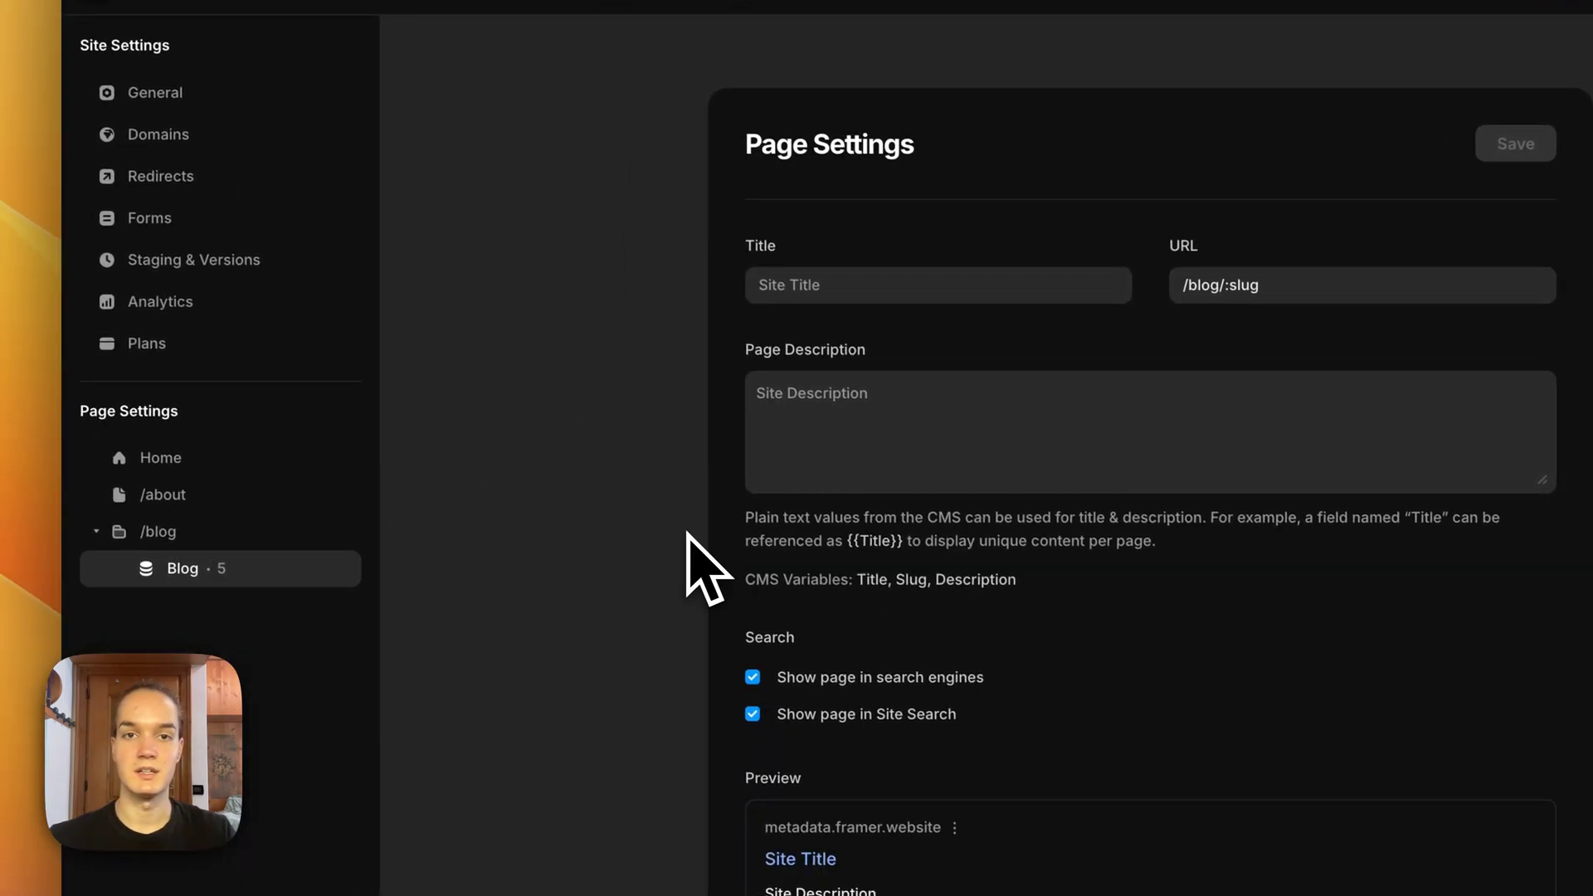
click(795, 286)
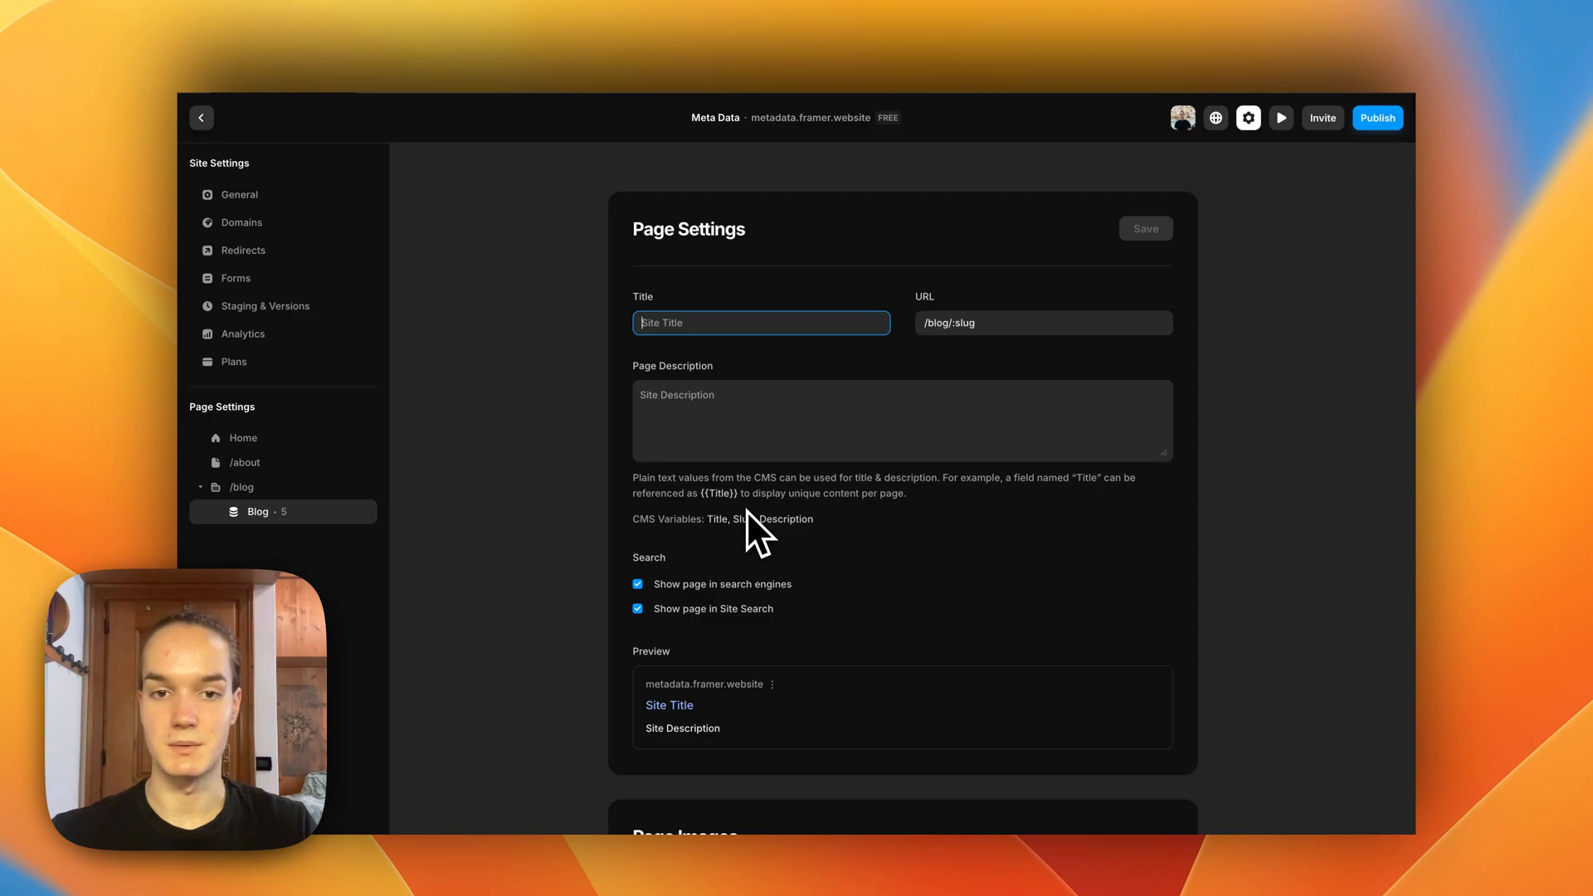
scroll(669, 515, down, 1)
scroll(669, 514, down, 3)
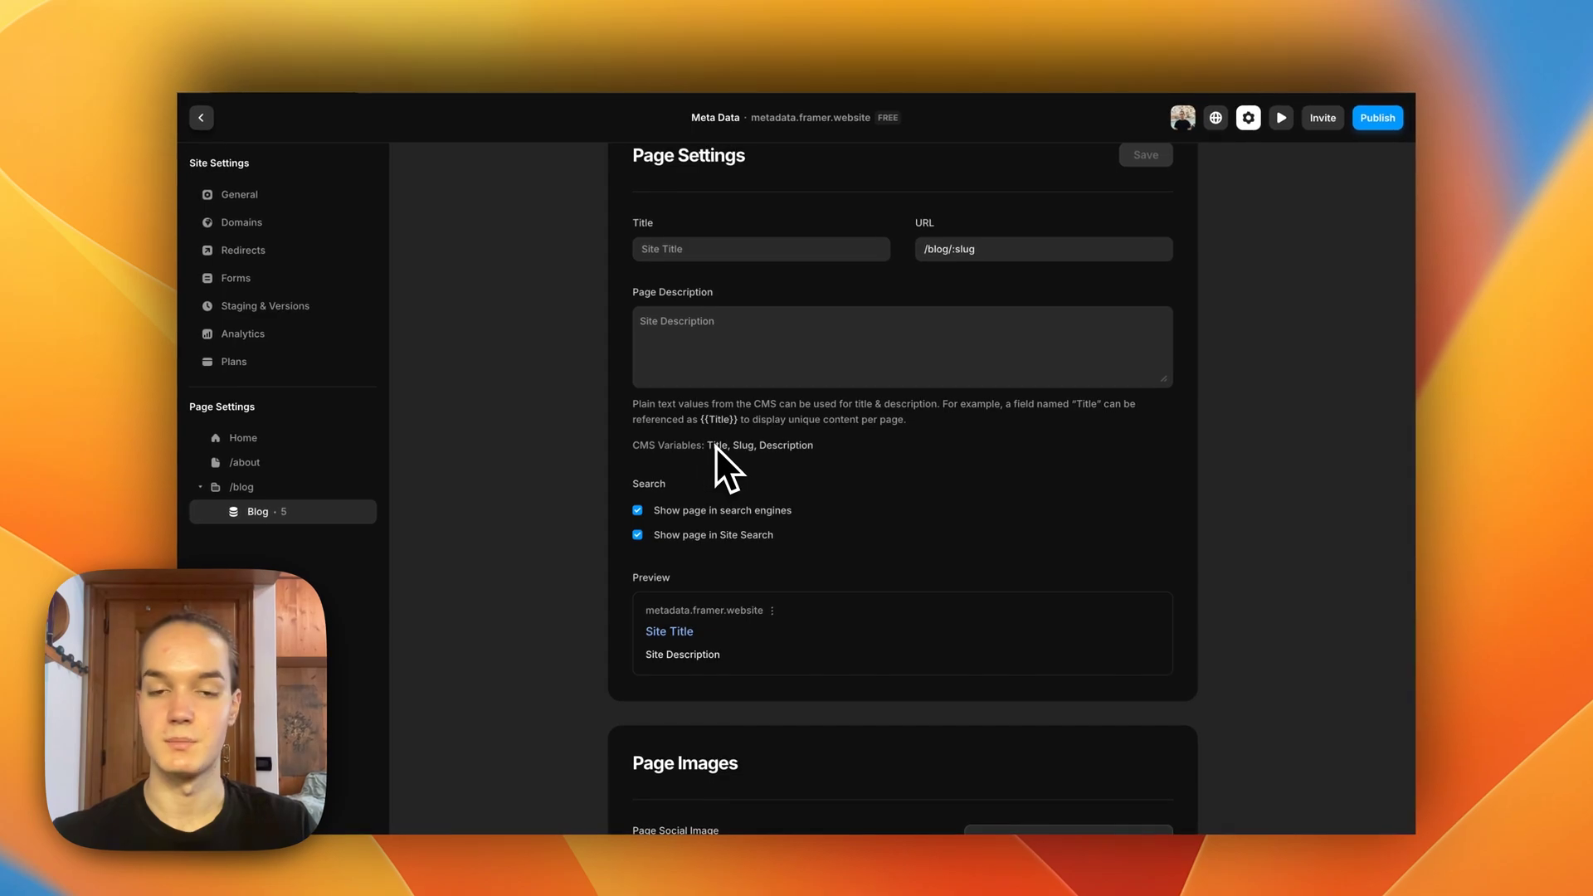
scroll(856, 456, up, 2)
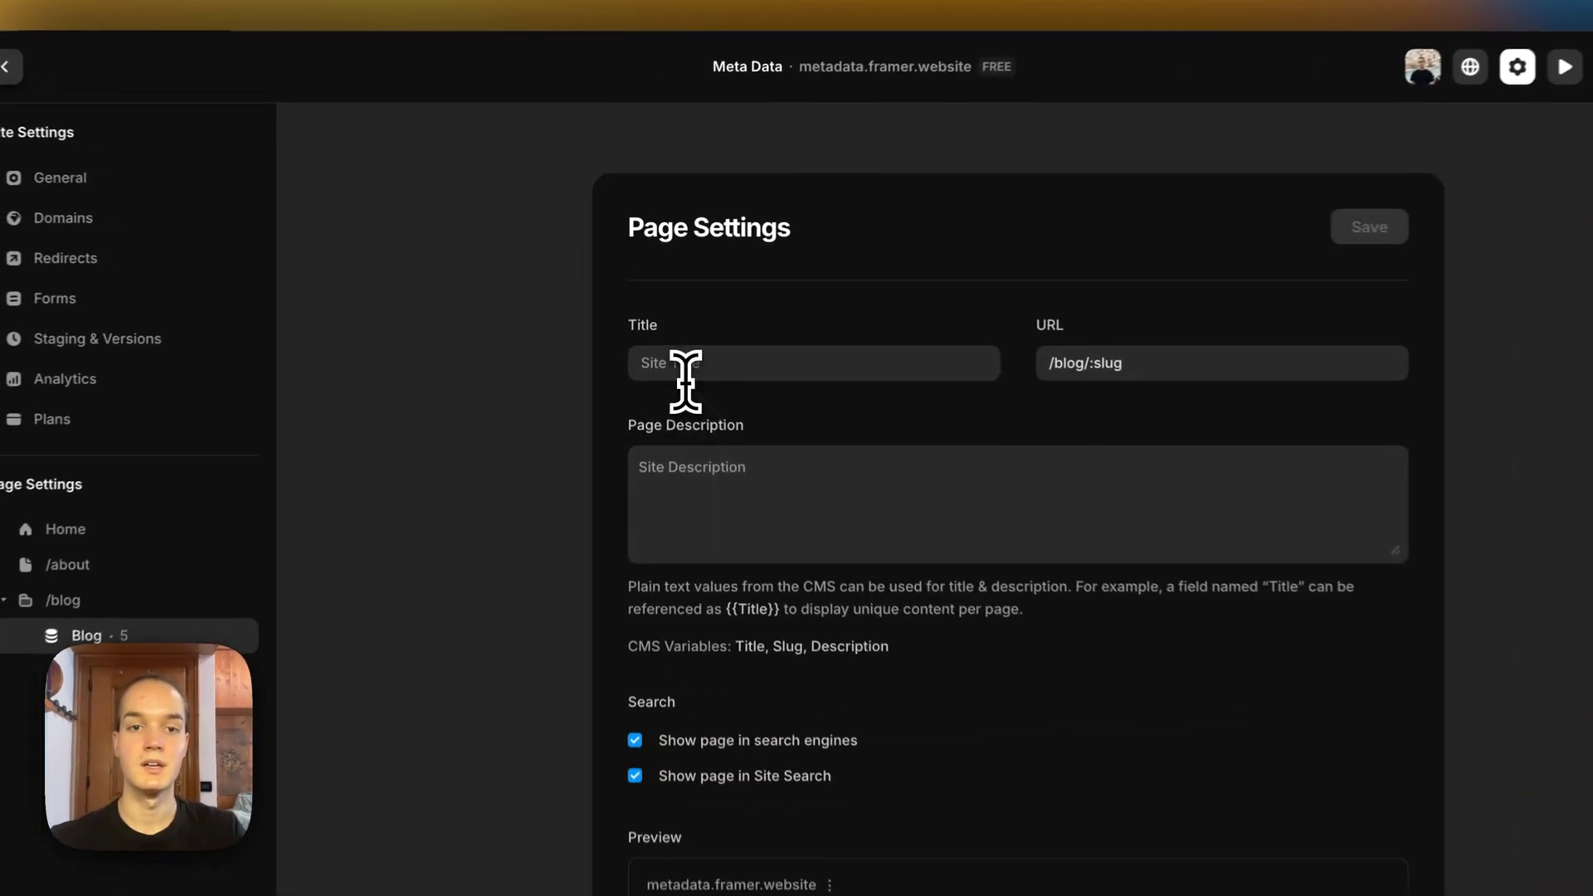
Enter {{Title}} as the Blog page title, previewing 'Starting and Growing a Career in Web Design'
click(669, 326)
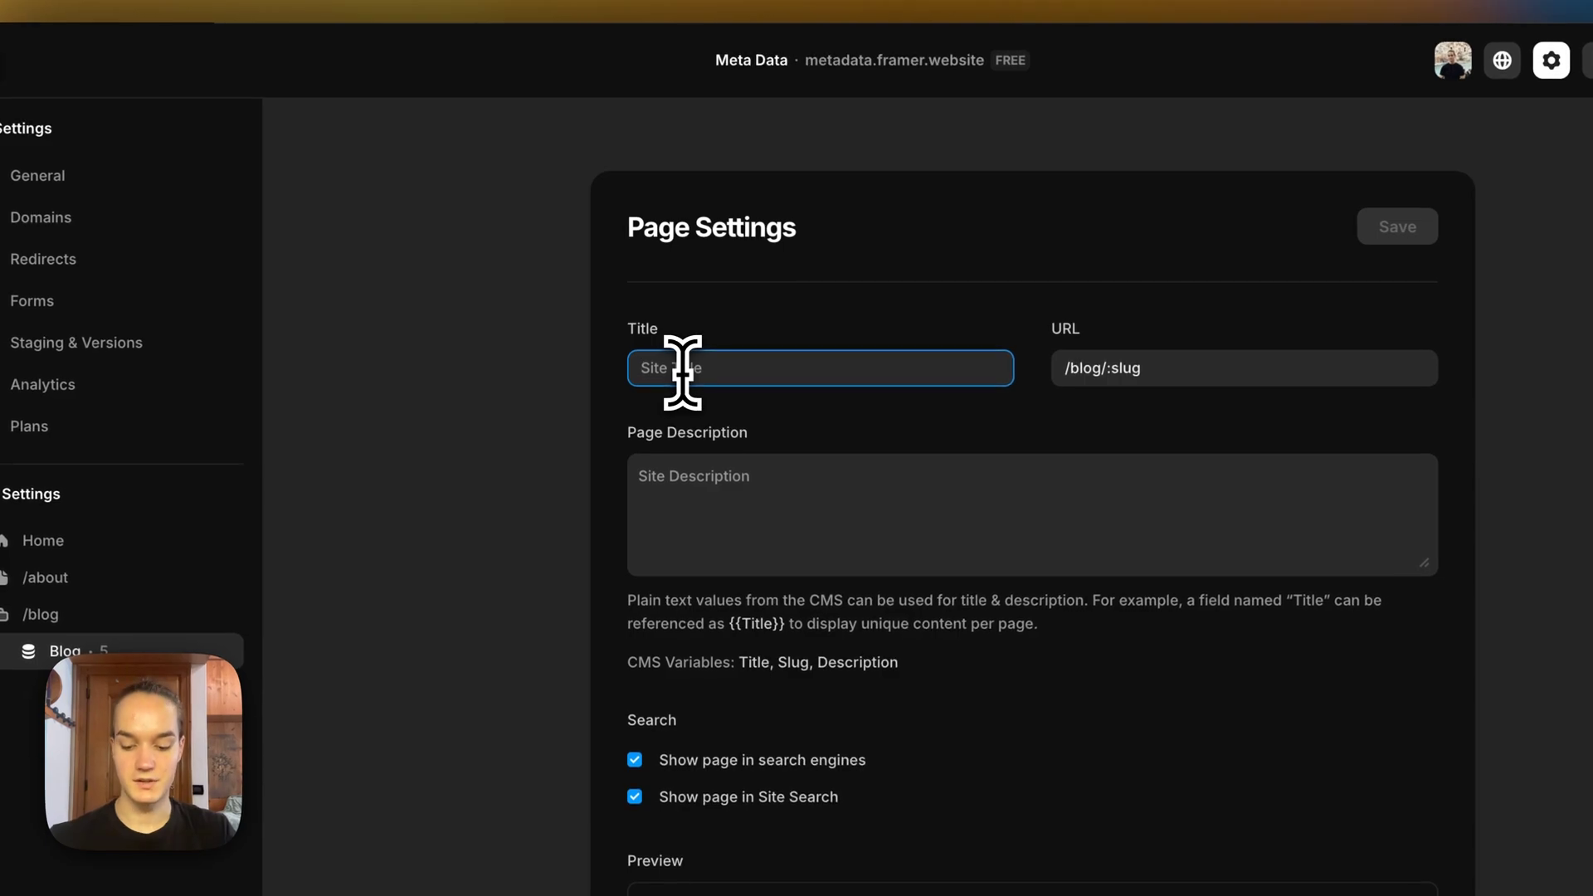
text({{)
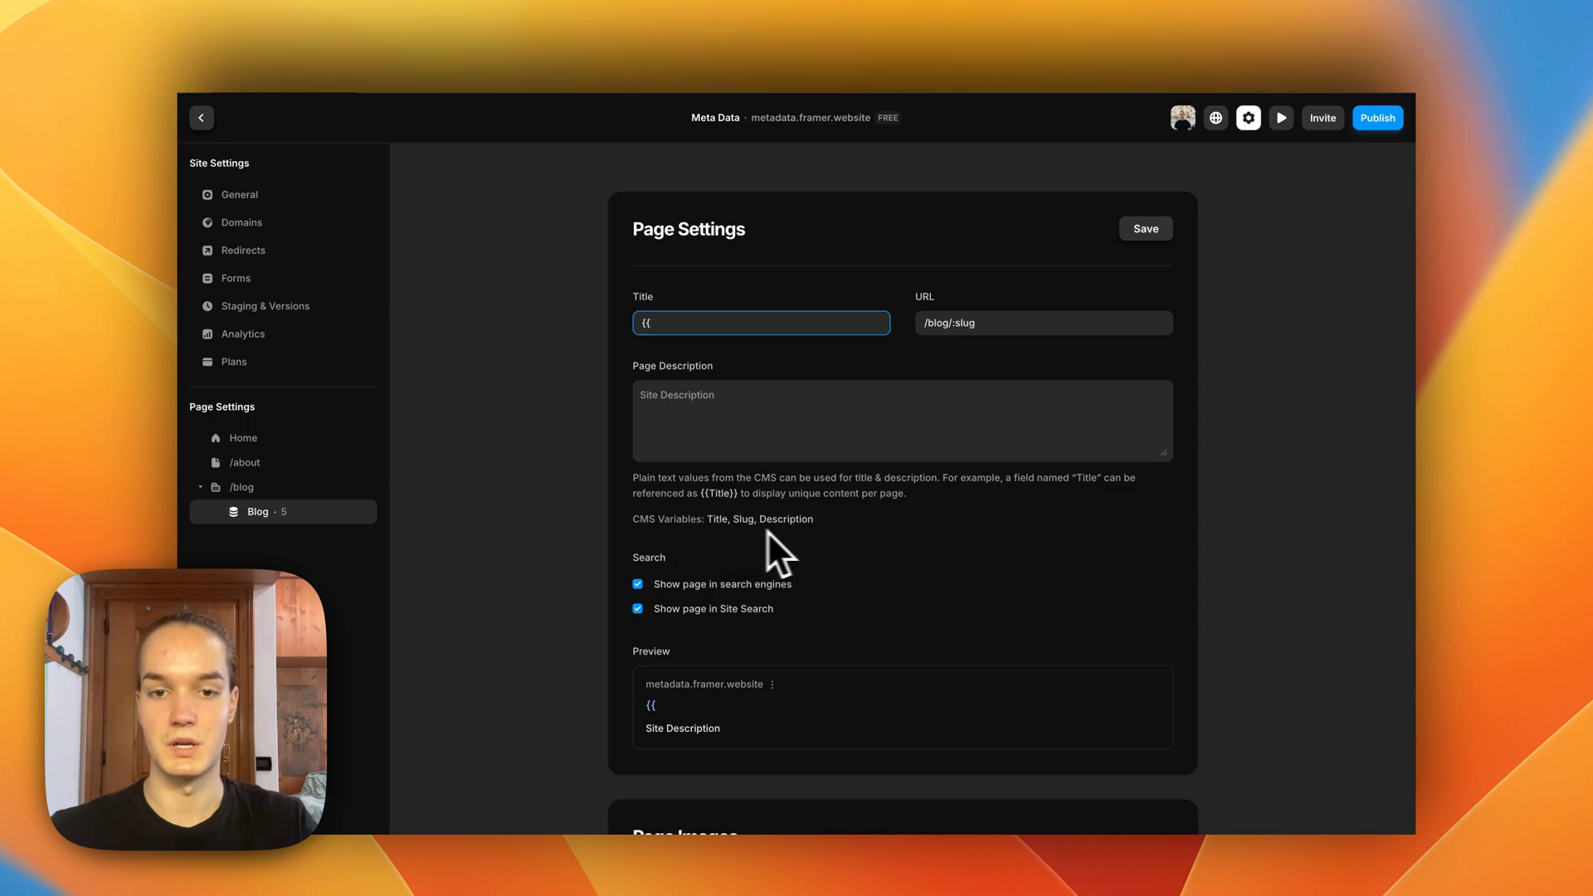
text(Title)
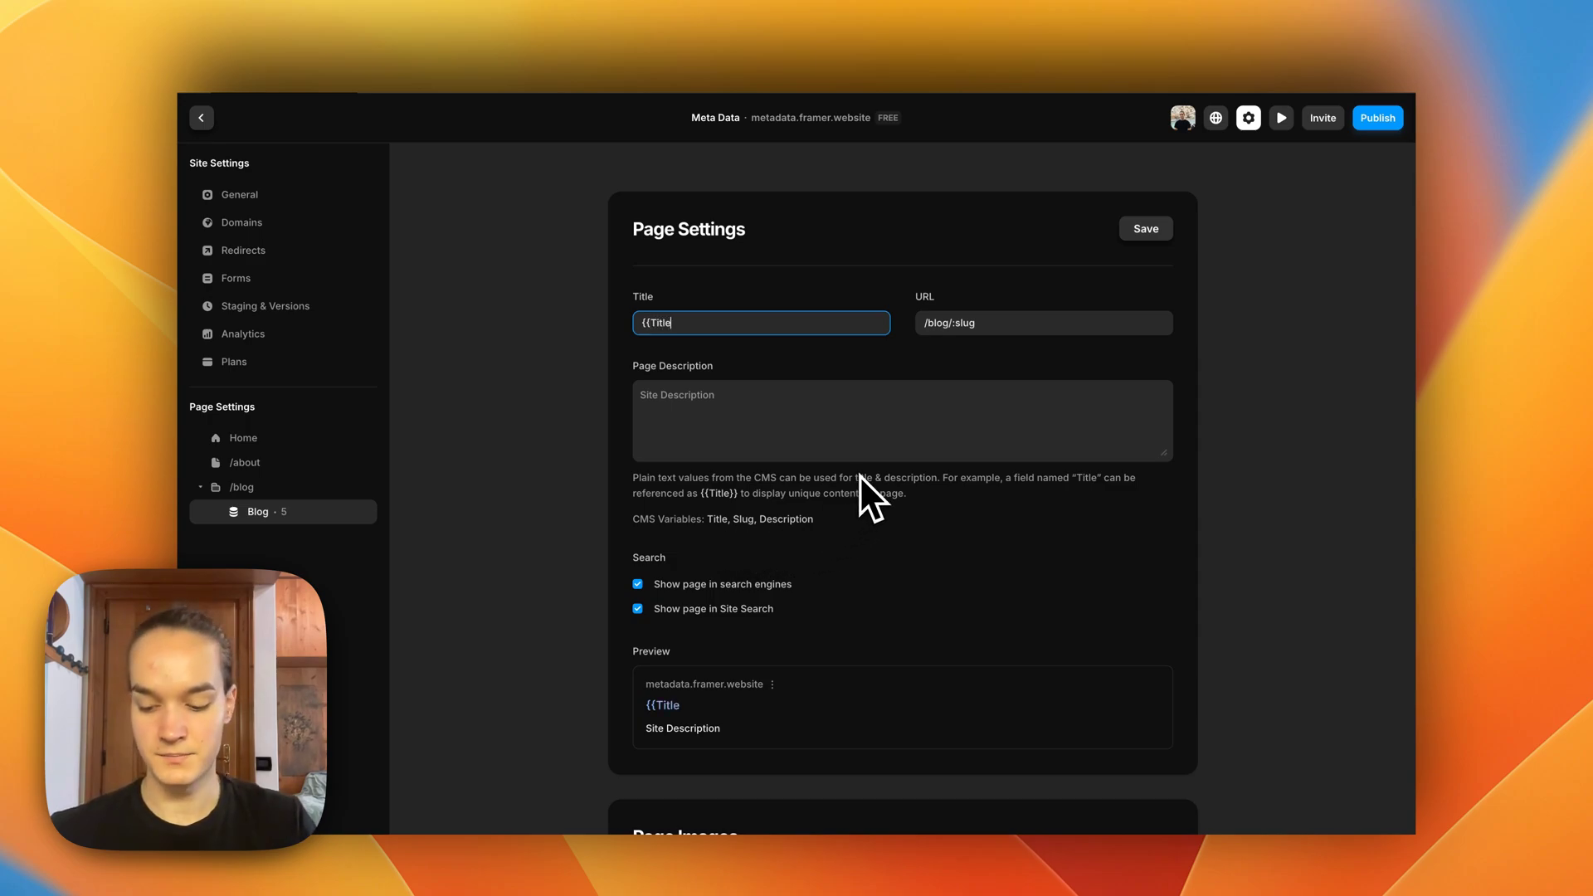
text(}})
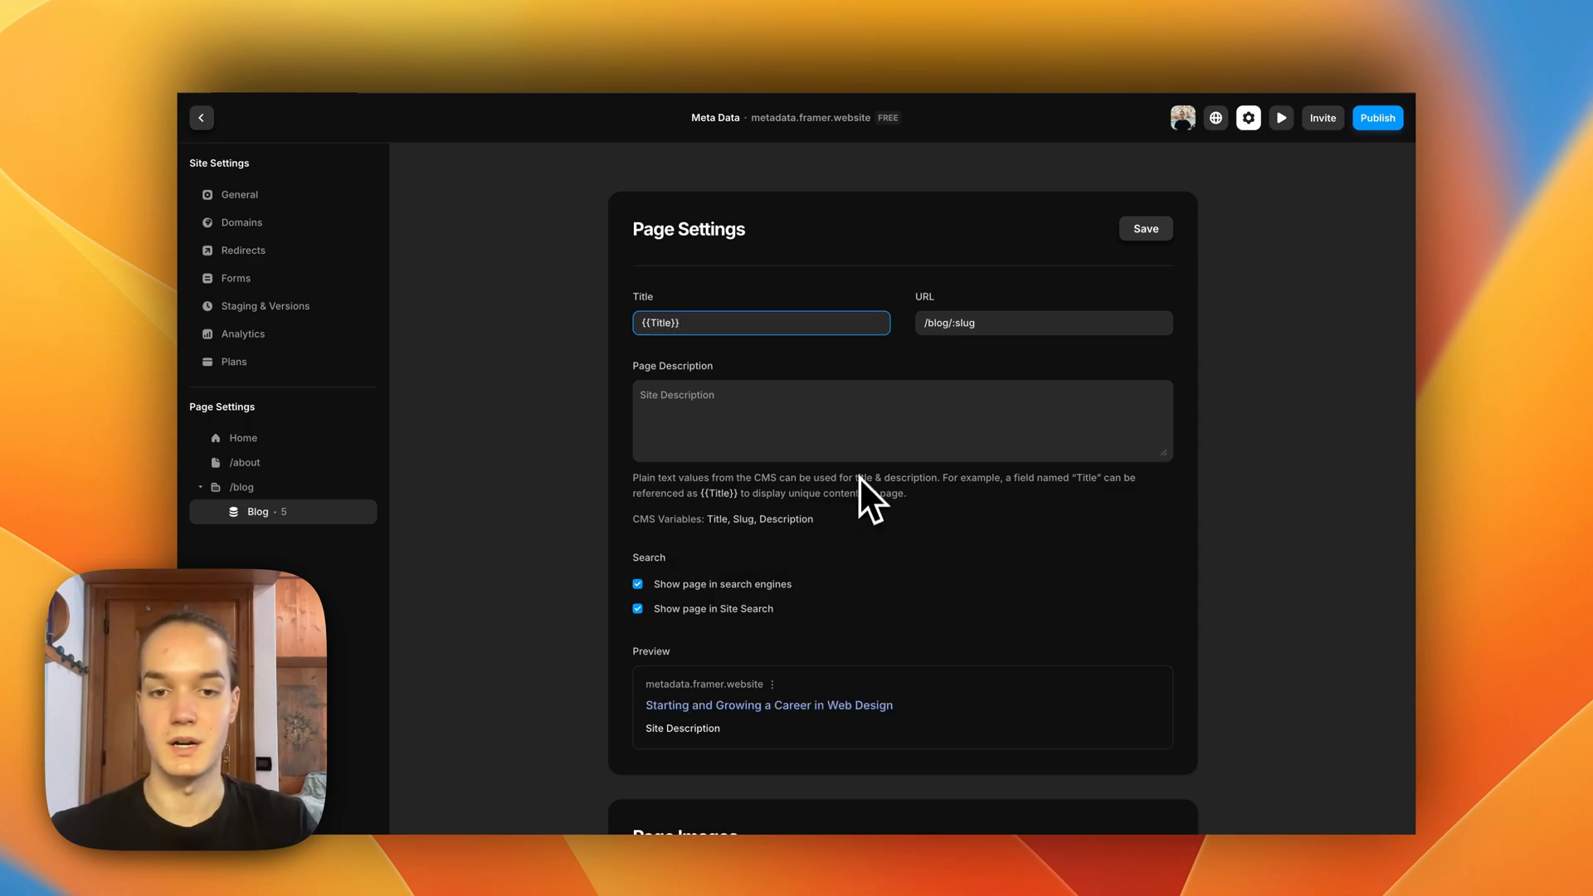
scroll(858, 476, down, 2)
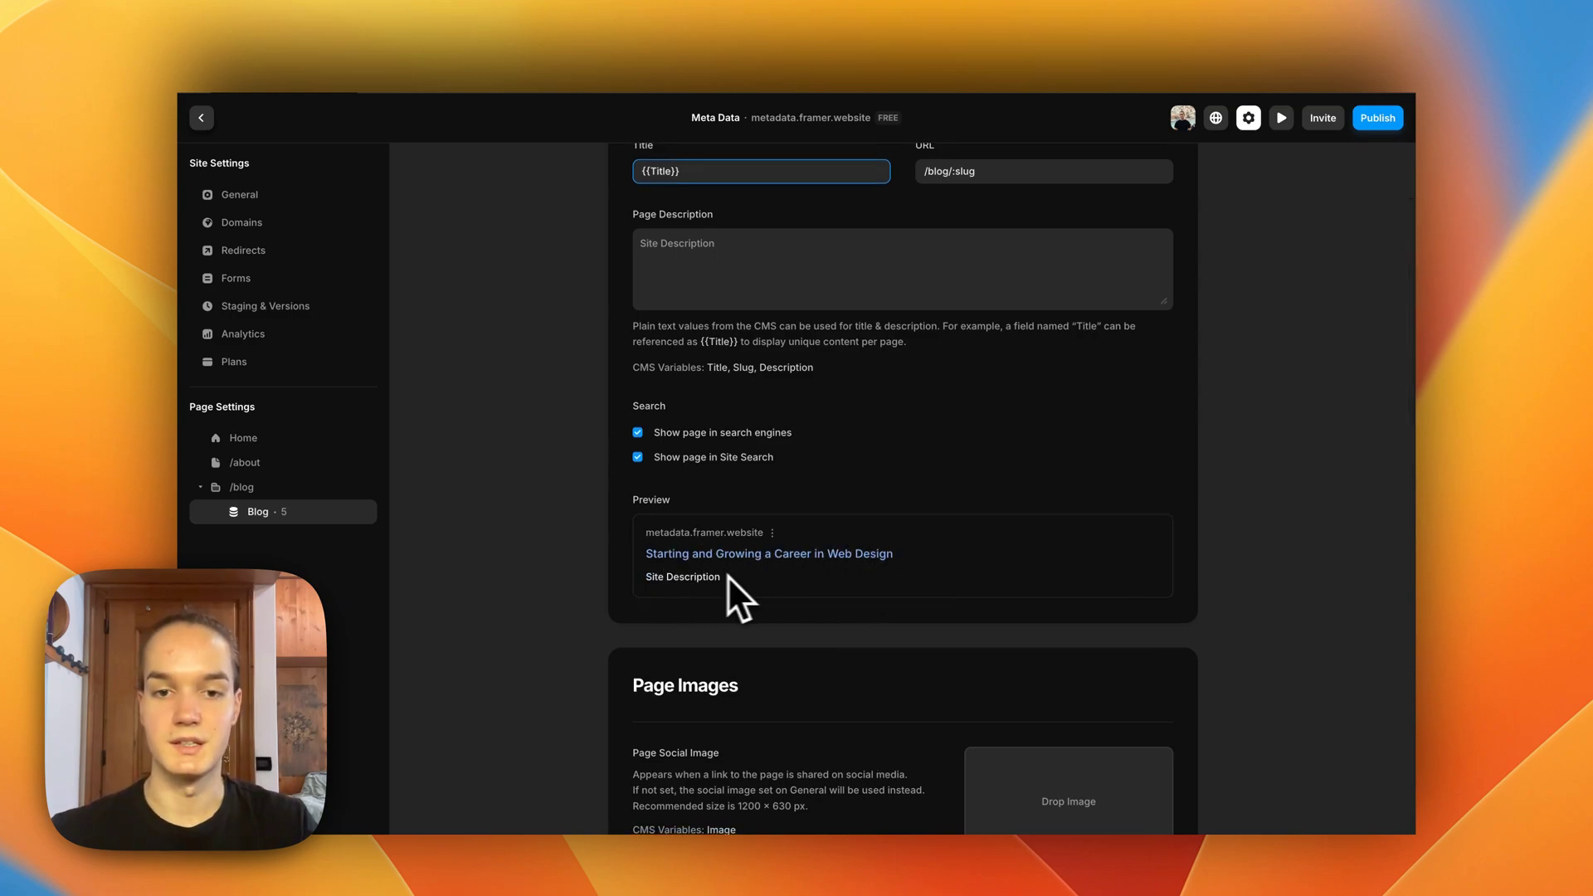
scroll(772, 570, up, 1)
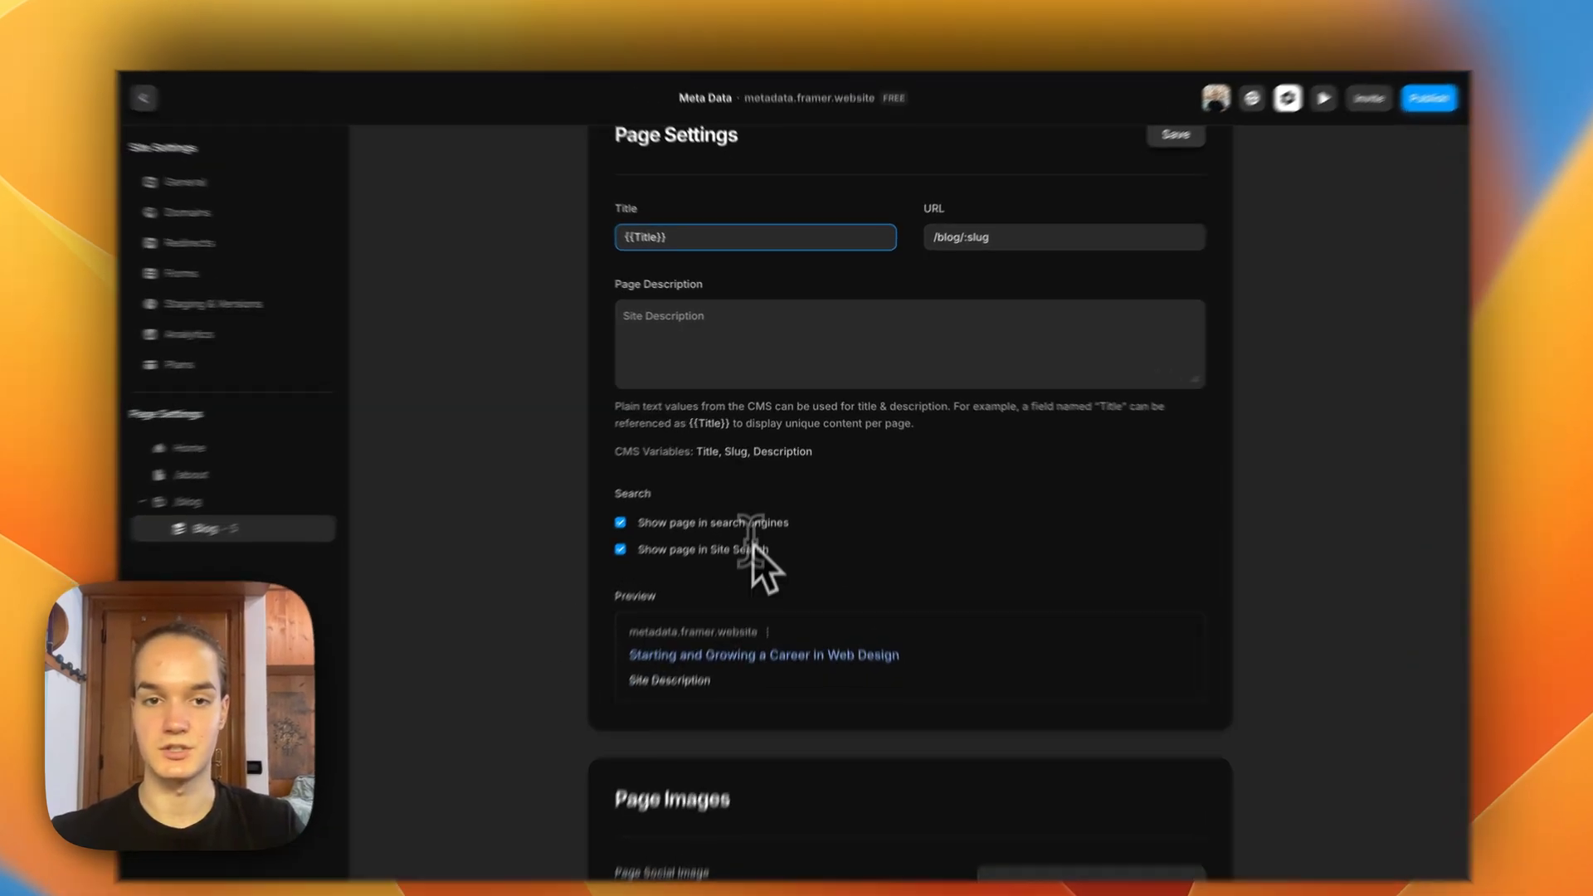
Enter a {{Description variable in the Blog page description, triggering the invalid-variable warning
click(789, 341)
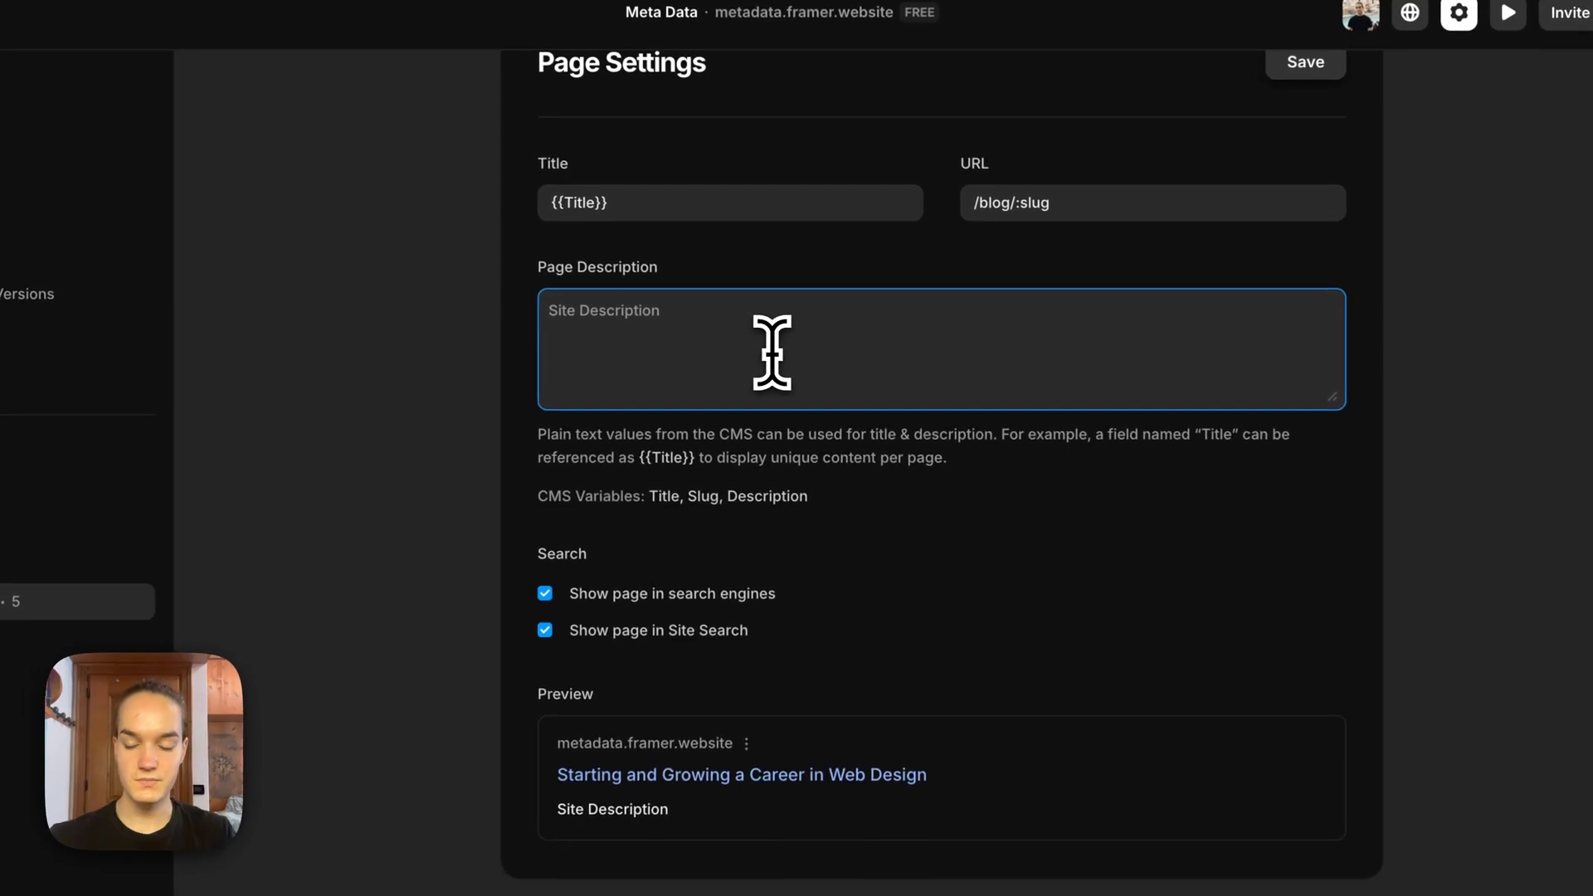
text({{Descript)
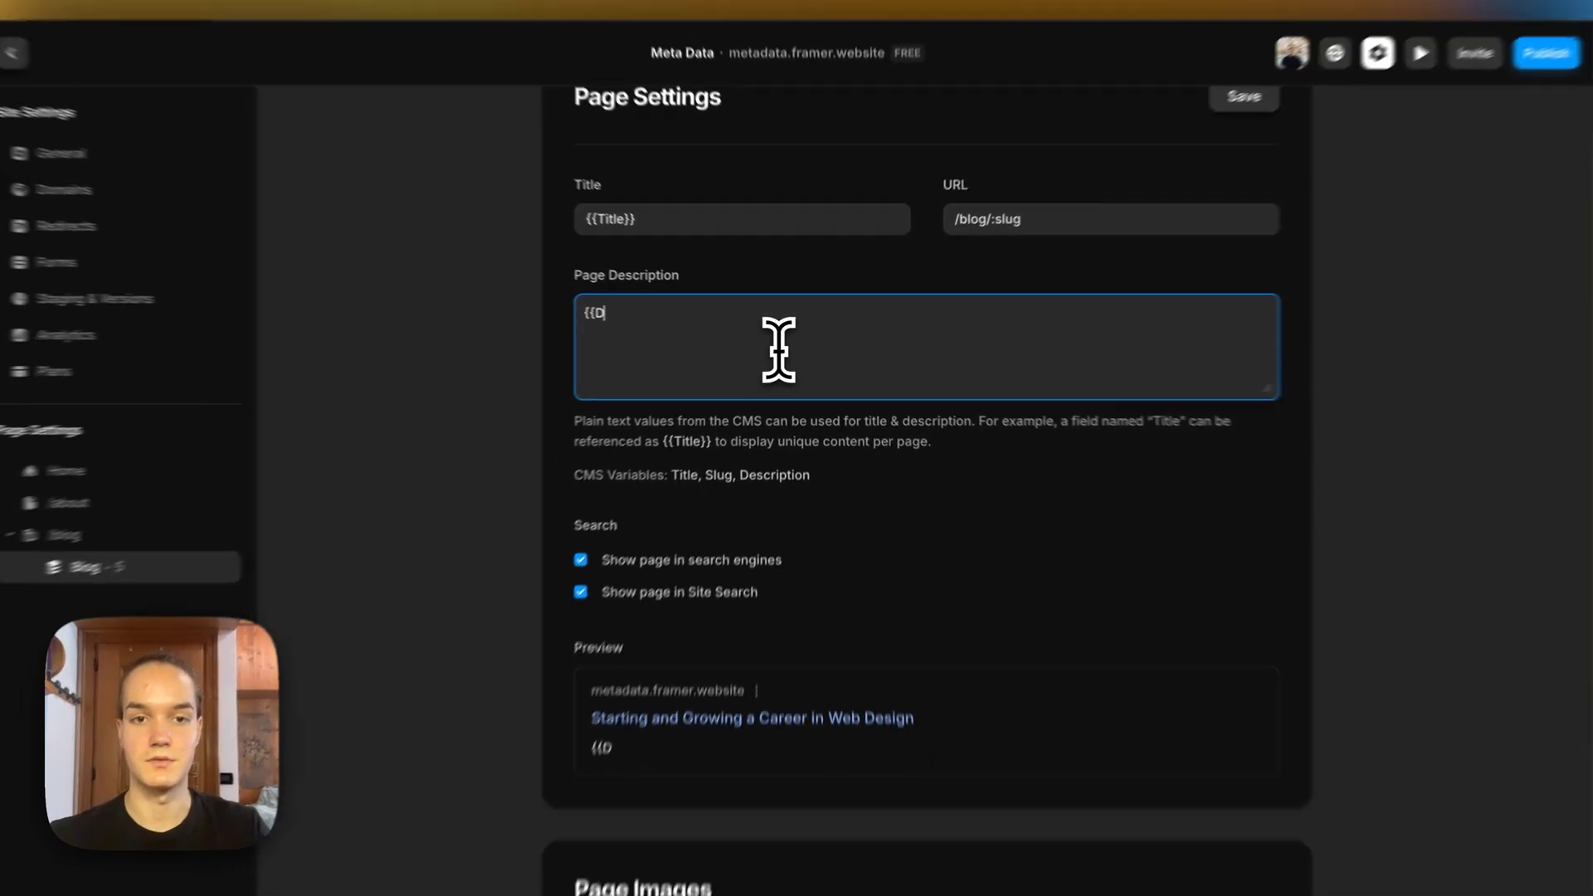
text(ion)
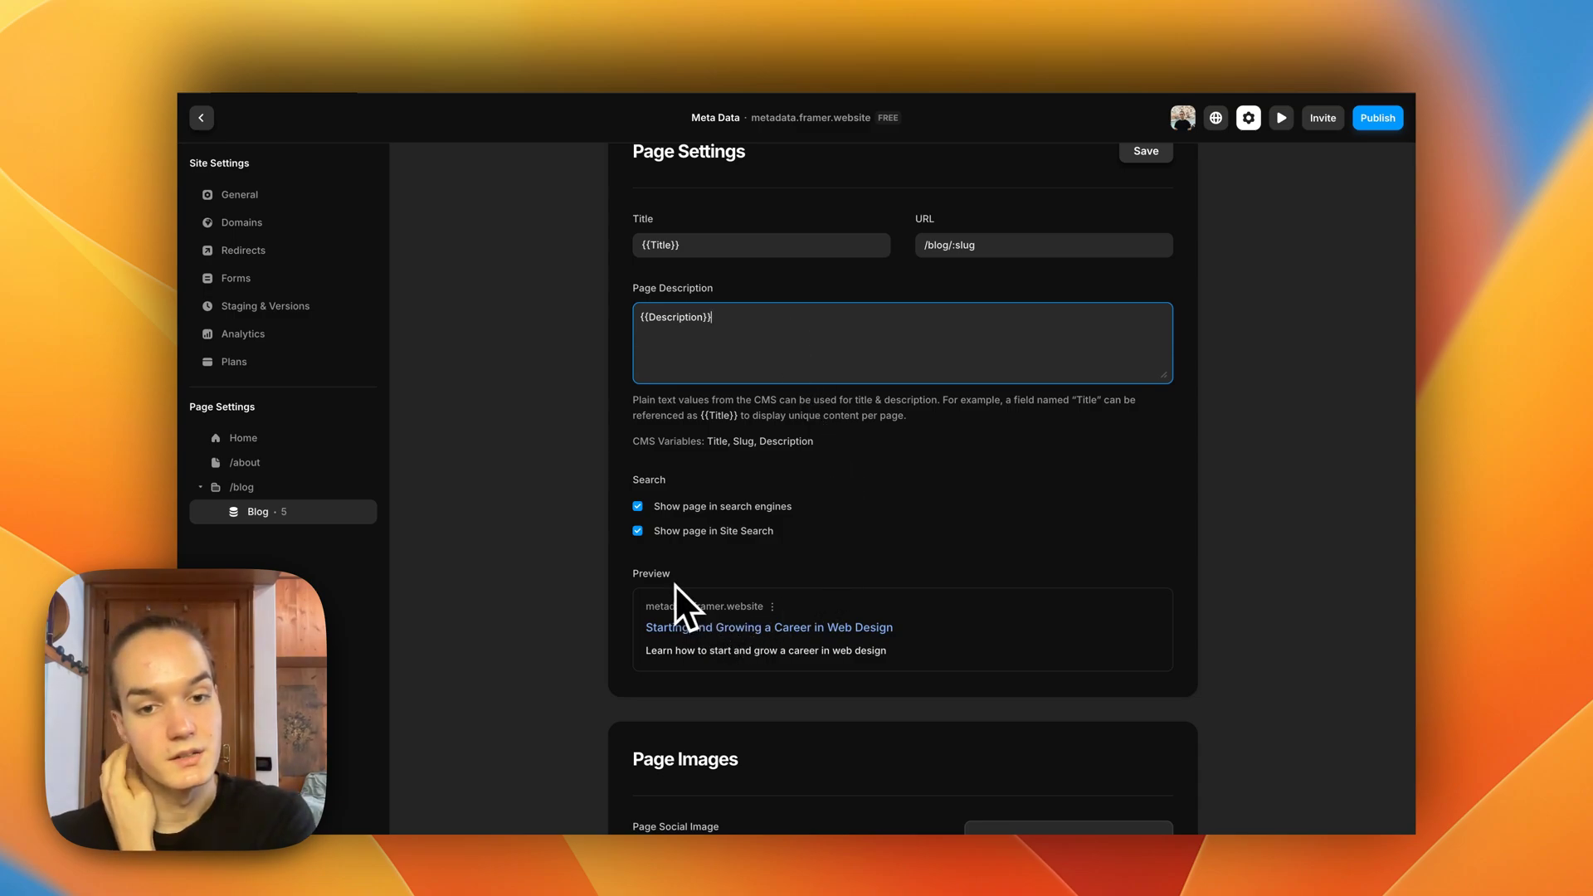
scroll(735, 605, down, 2)
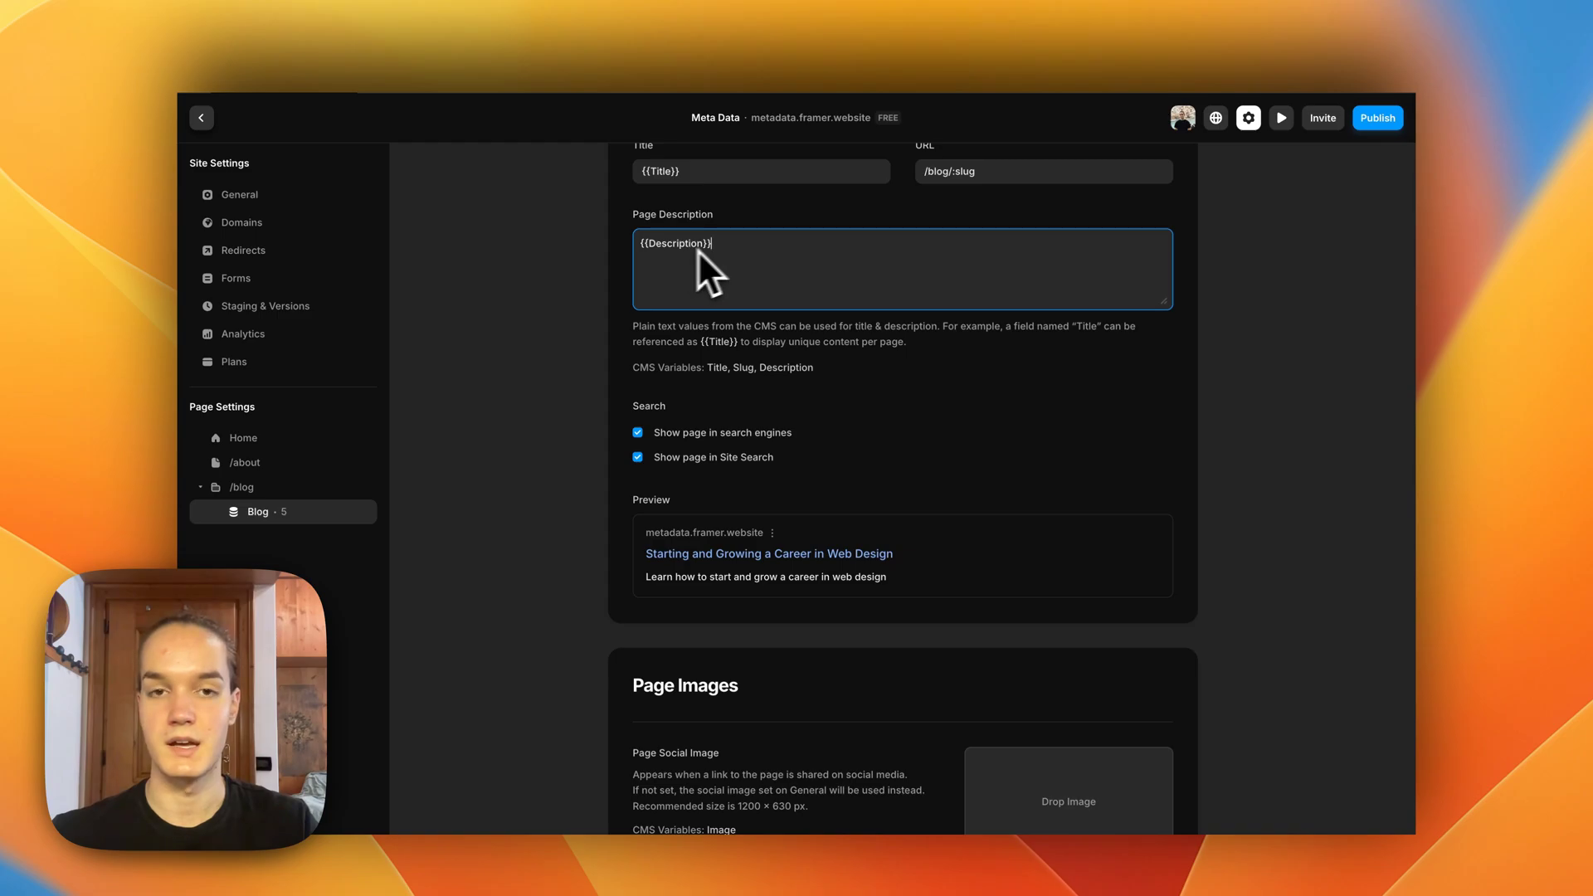
scroll(722, 282, up, 2)
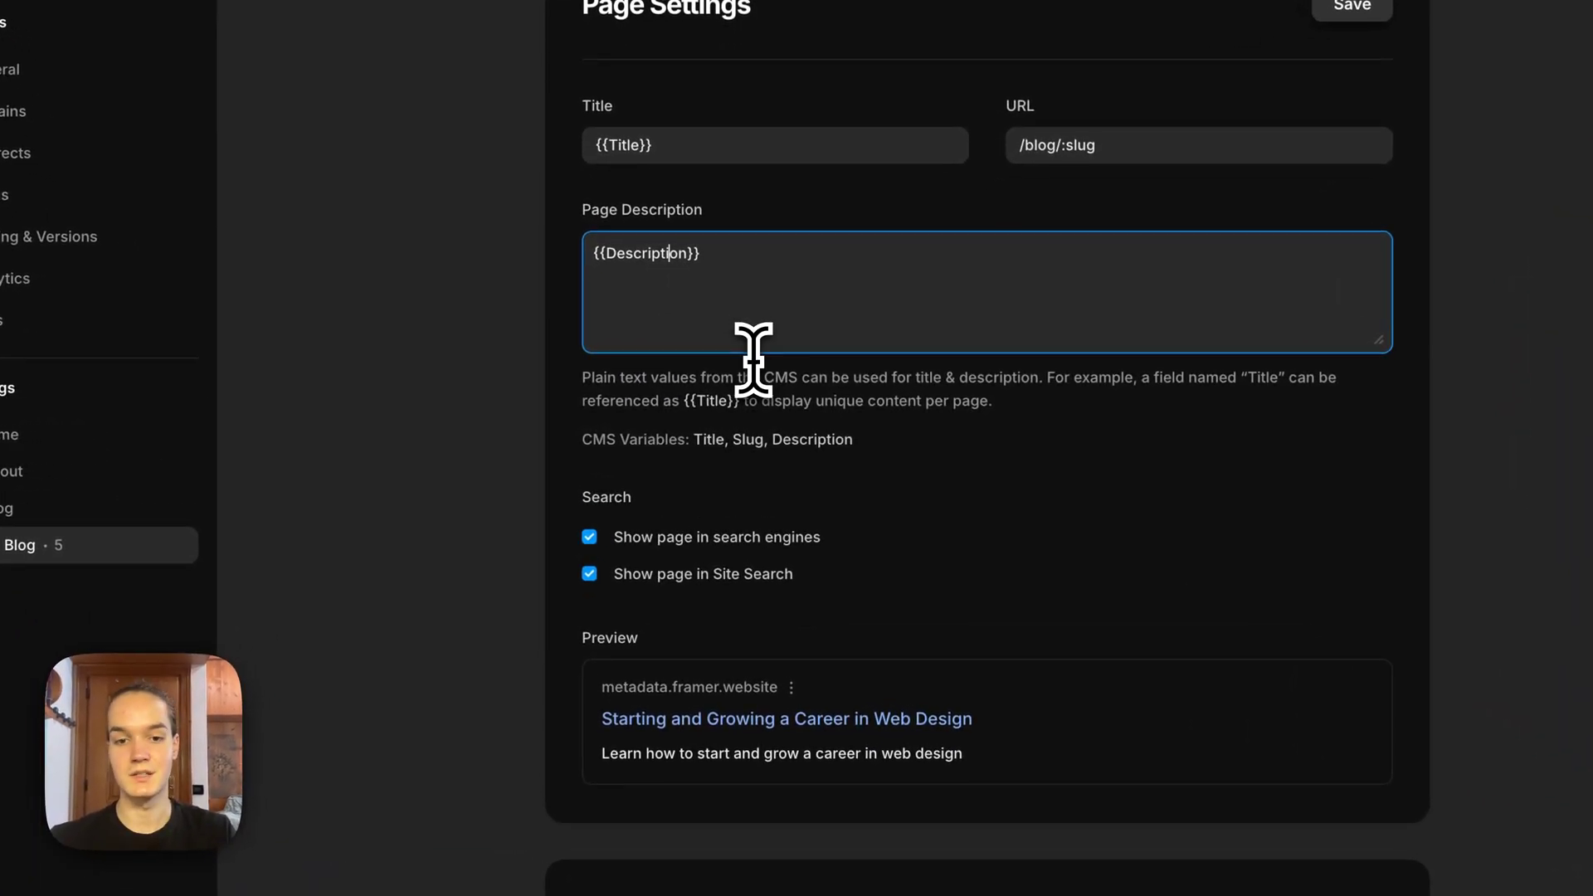
key(BackSpace)
scroll(823, 696, down, 3)
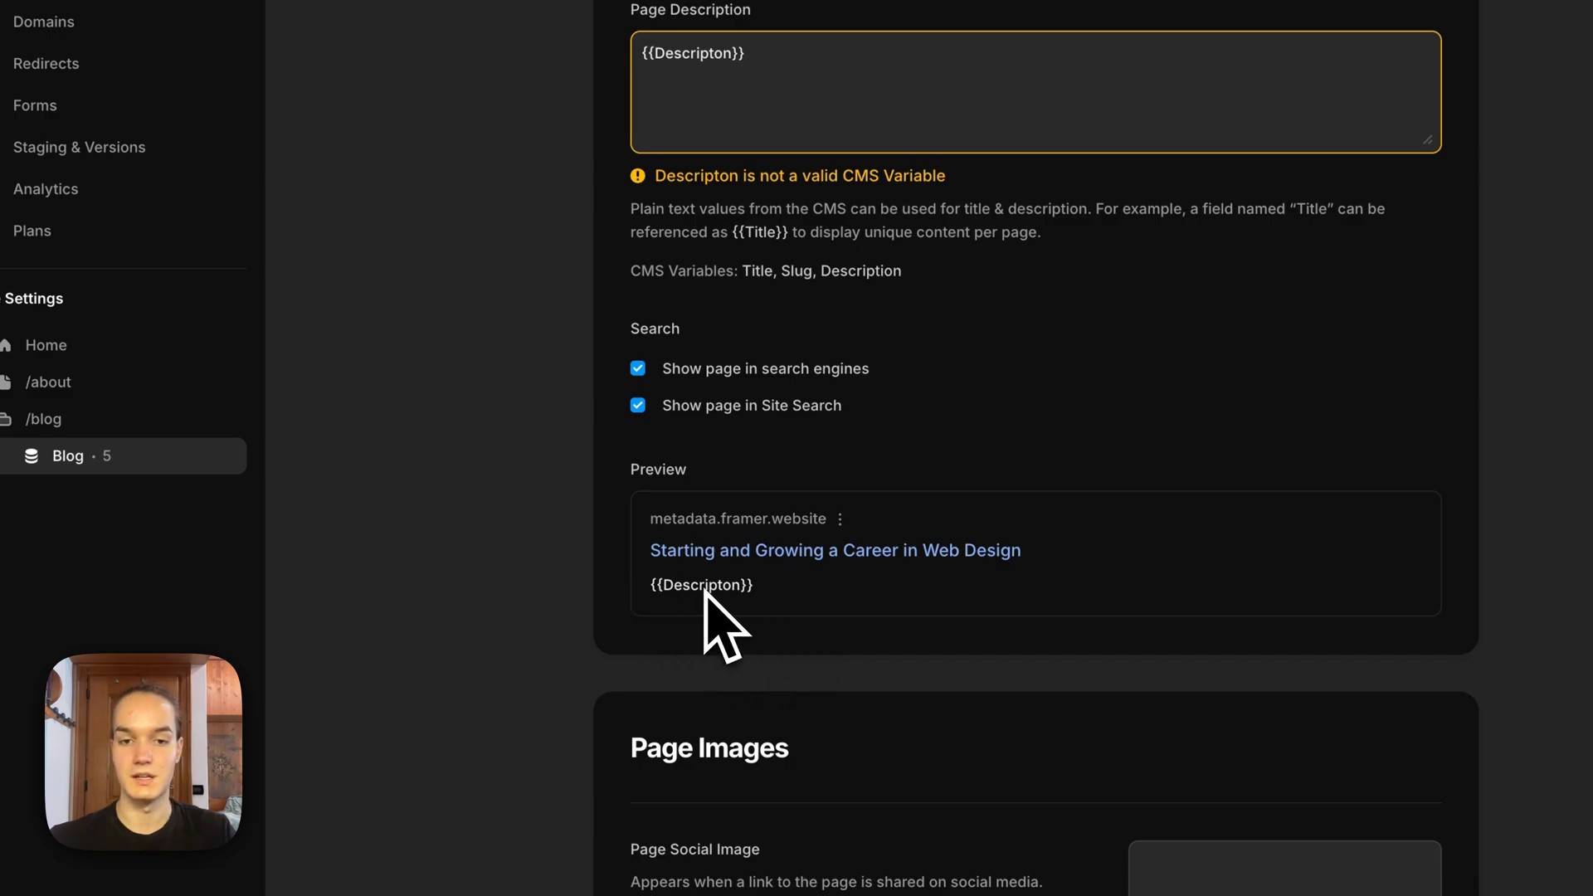
Correct the misspelled 'Descripton' to {{Description}} and save the page settings
triple_click(696, 51)
double_click(628, 270)
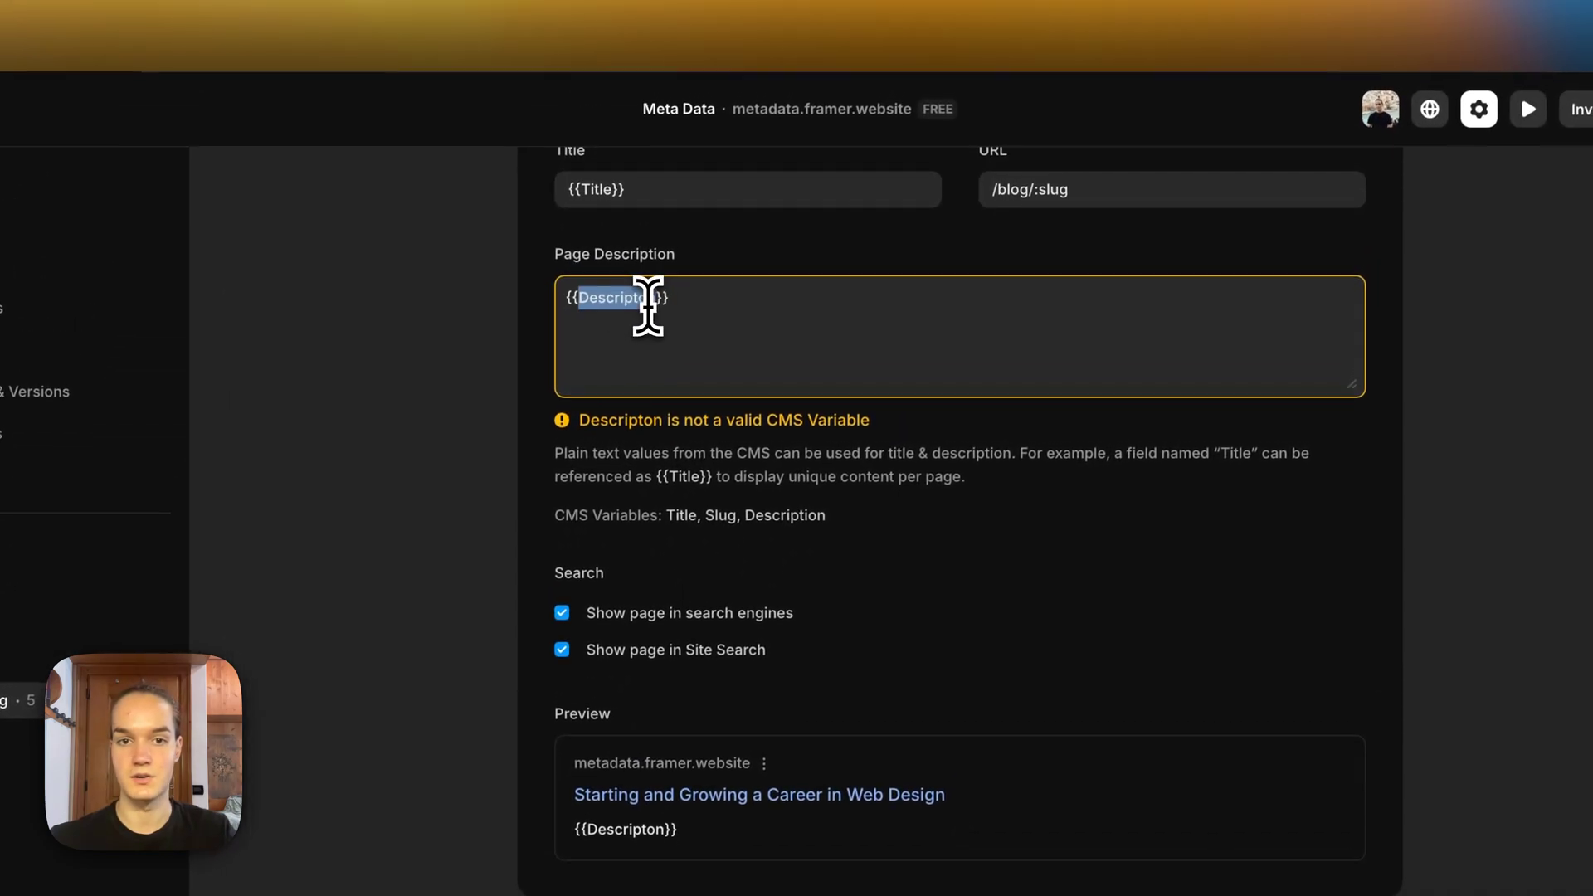
scroll(651, 274, up, 3)
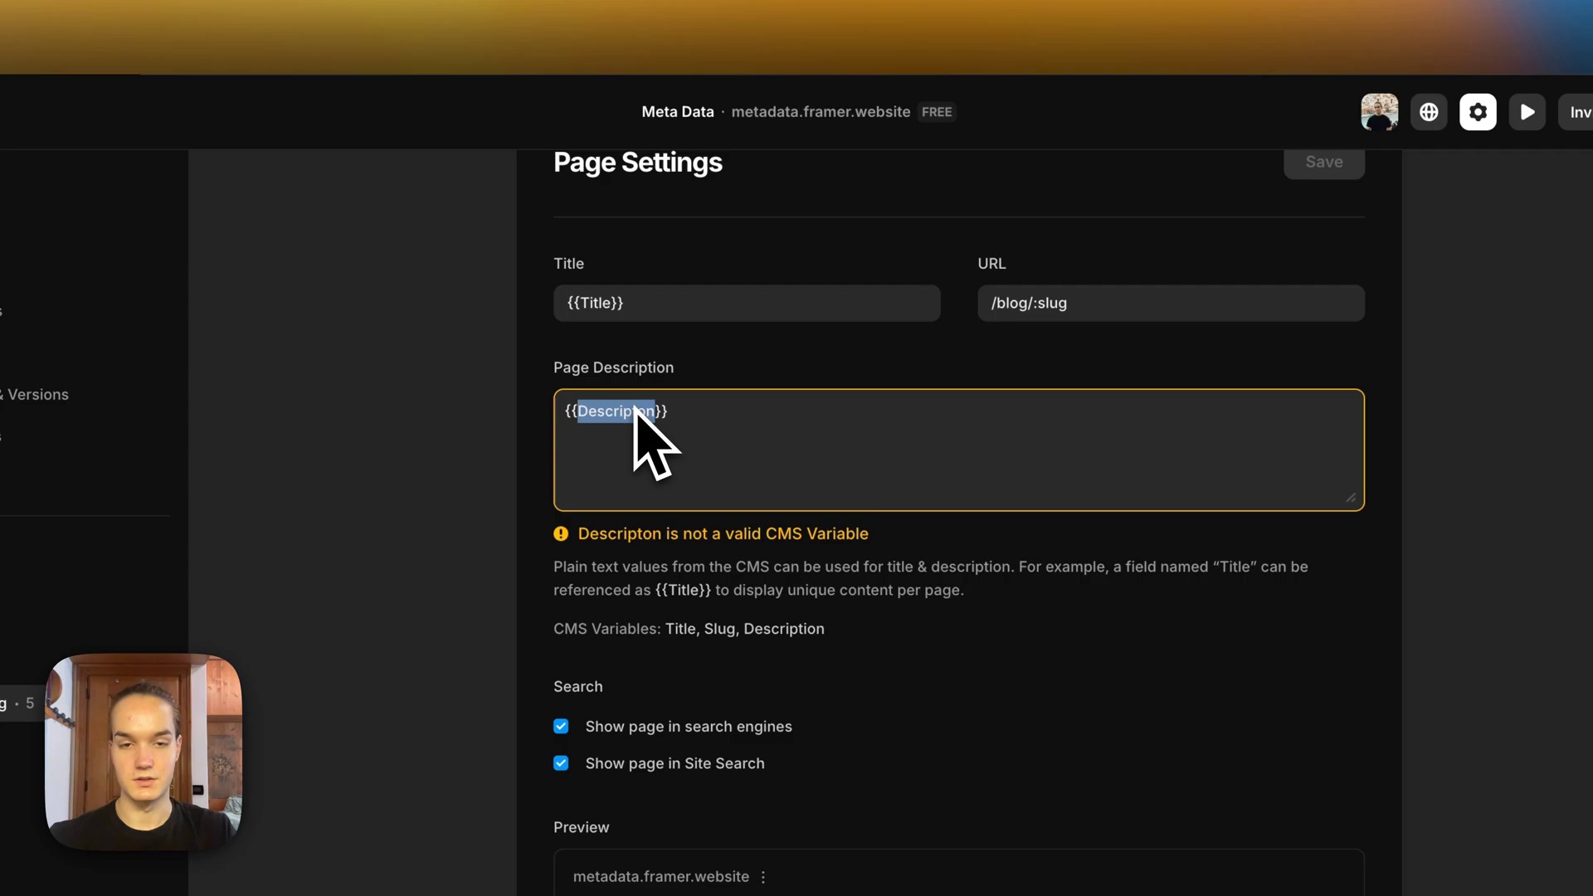
text(Des)
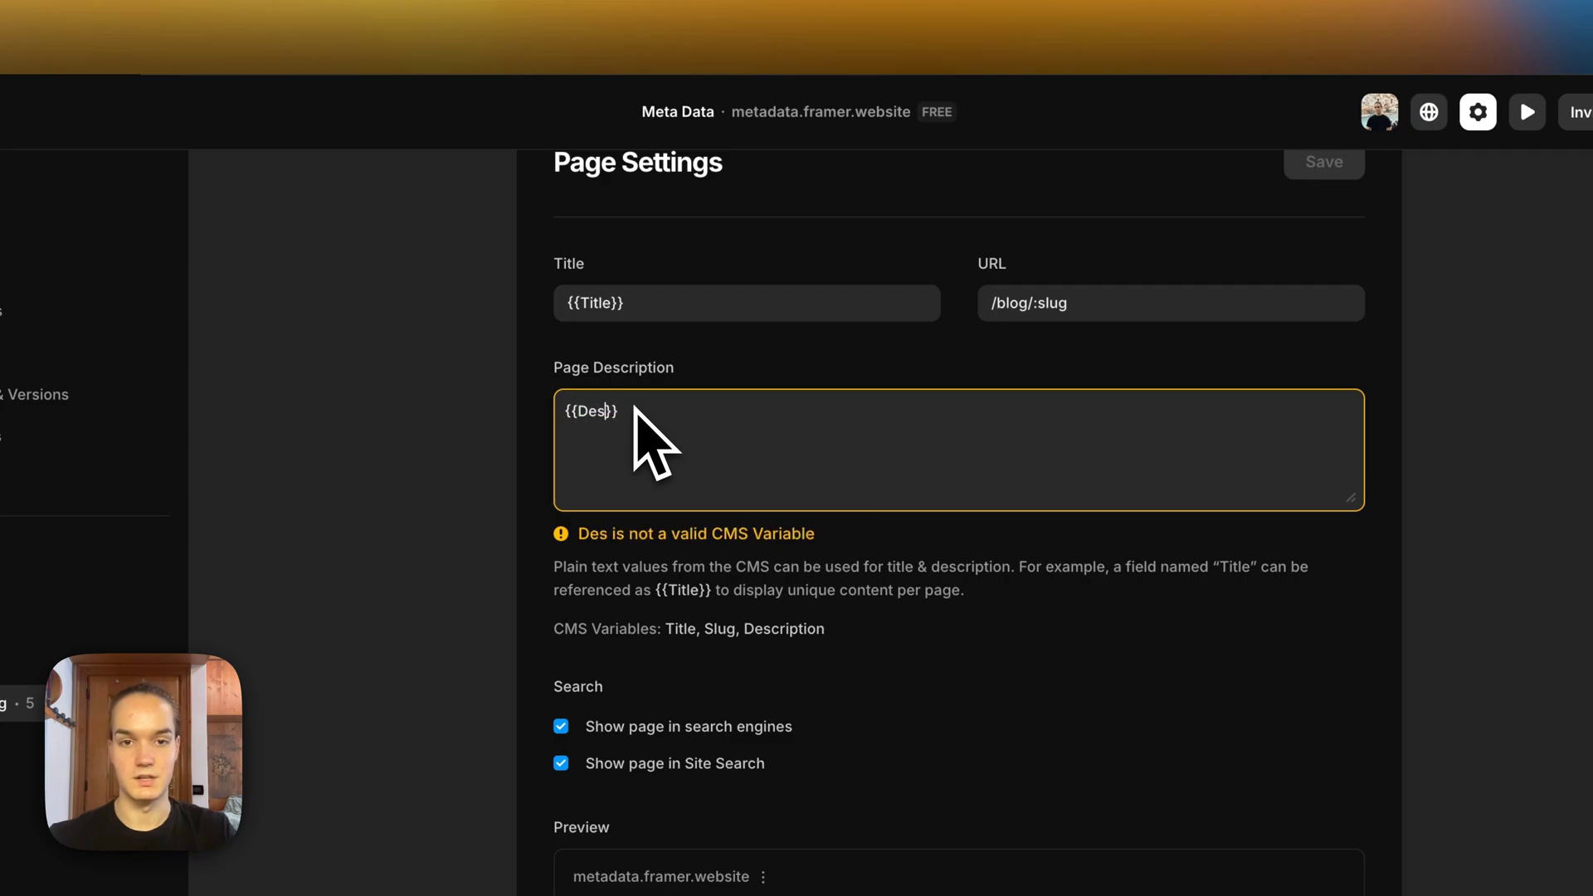
text(cription)
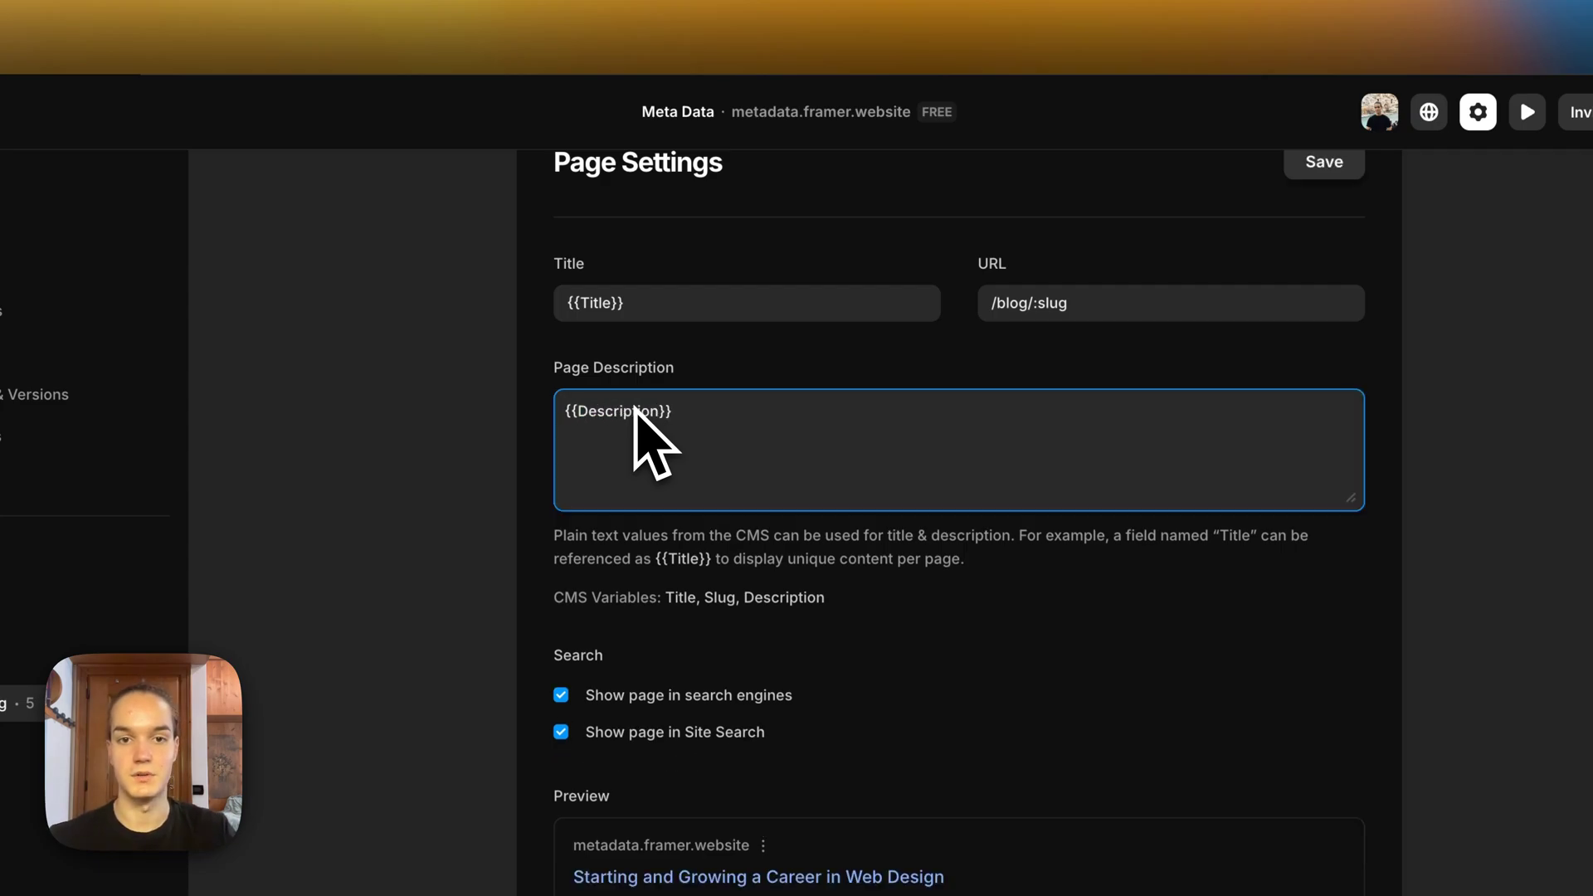
click(1324, 161)
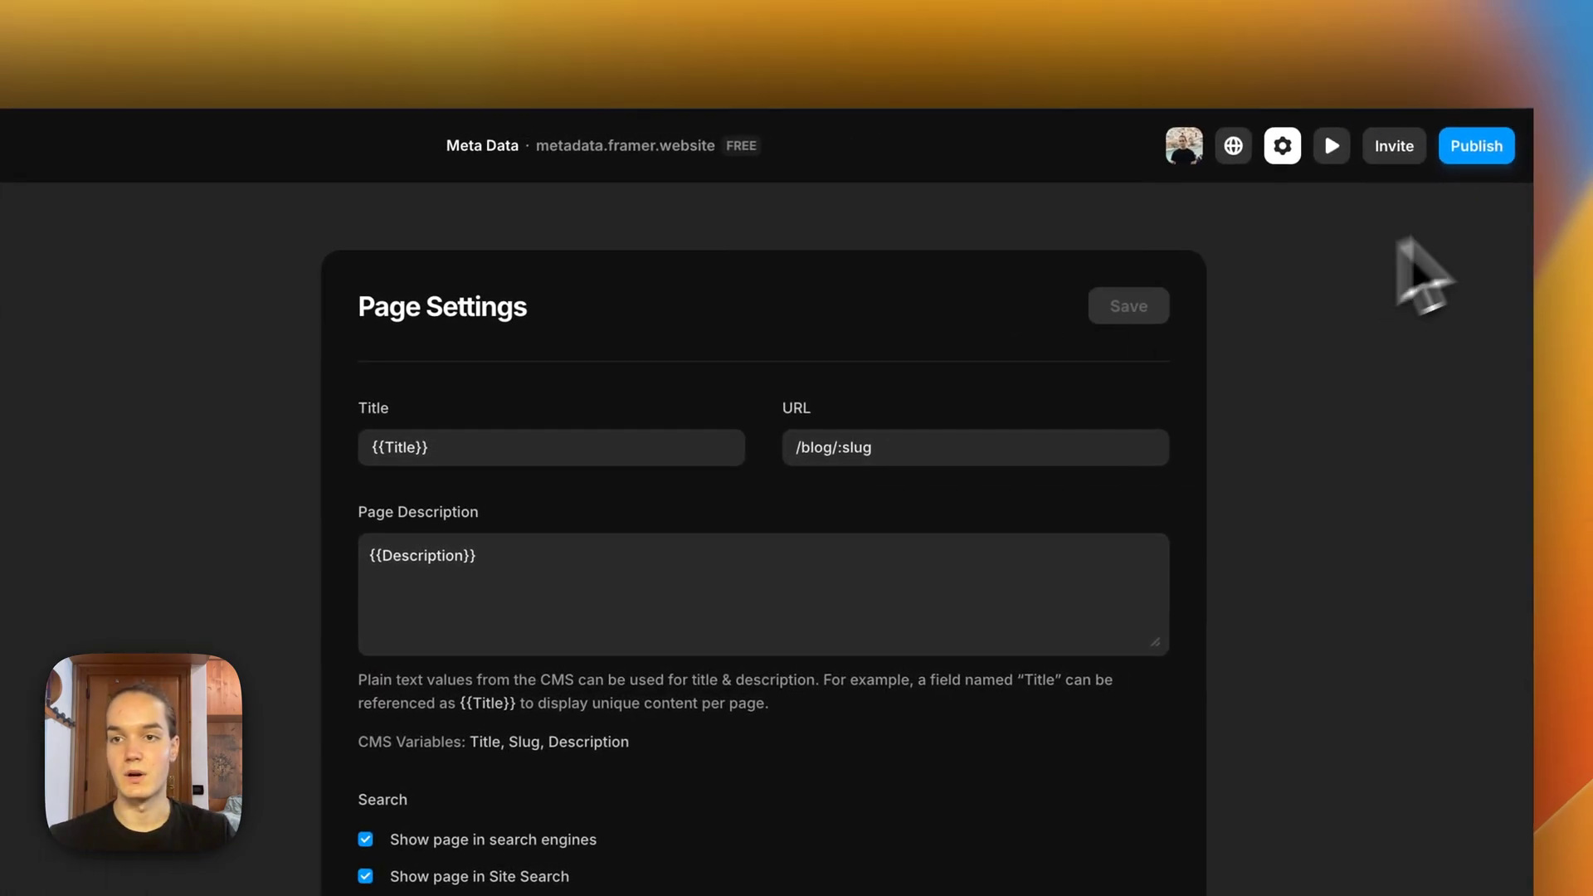
Publish the update and open the live post /blog/starting-and-growing-a-career-in-web-design
click(1475, 145)
click(1293, 385)
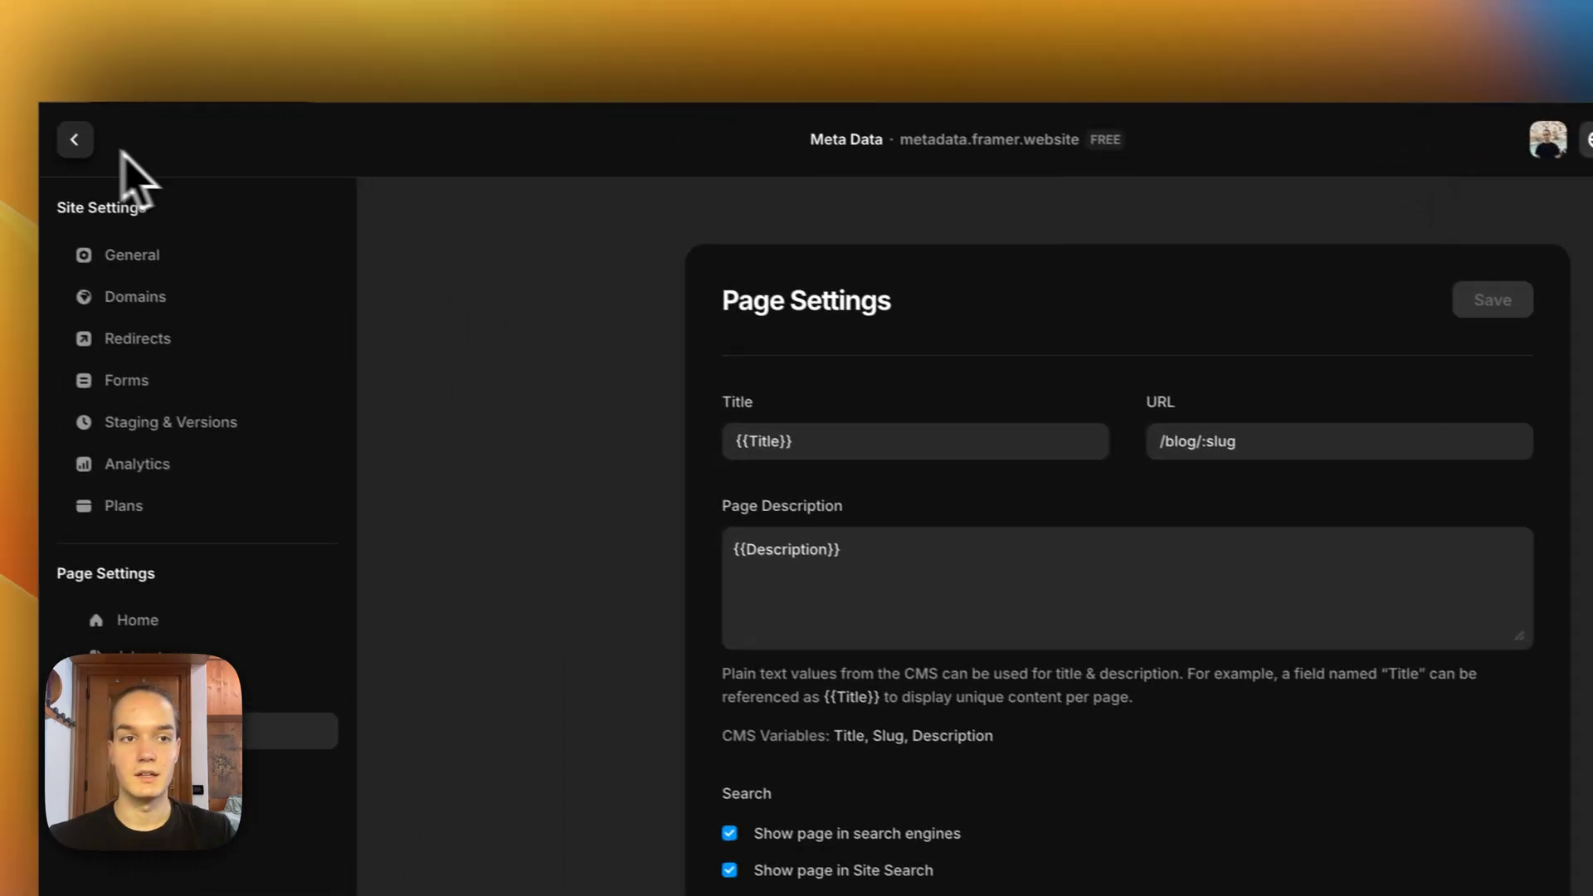
click(75, 139)
click(174, 444)
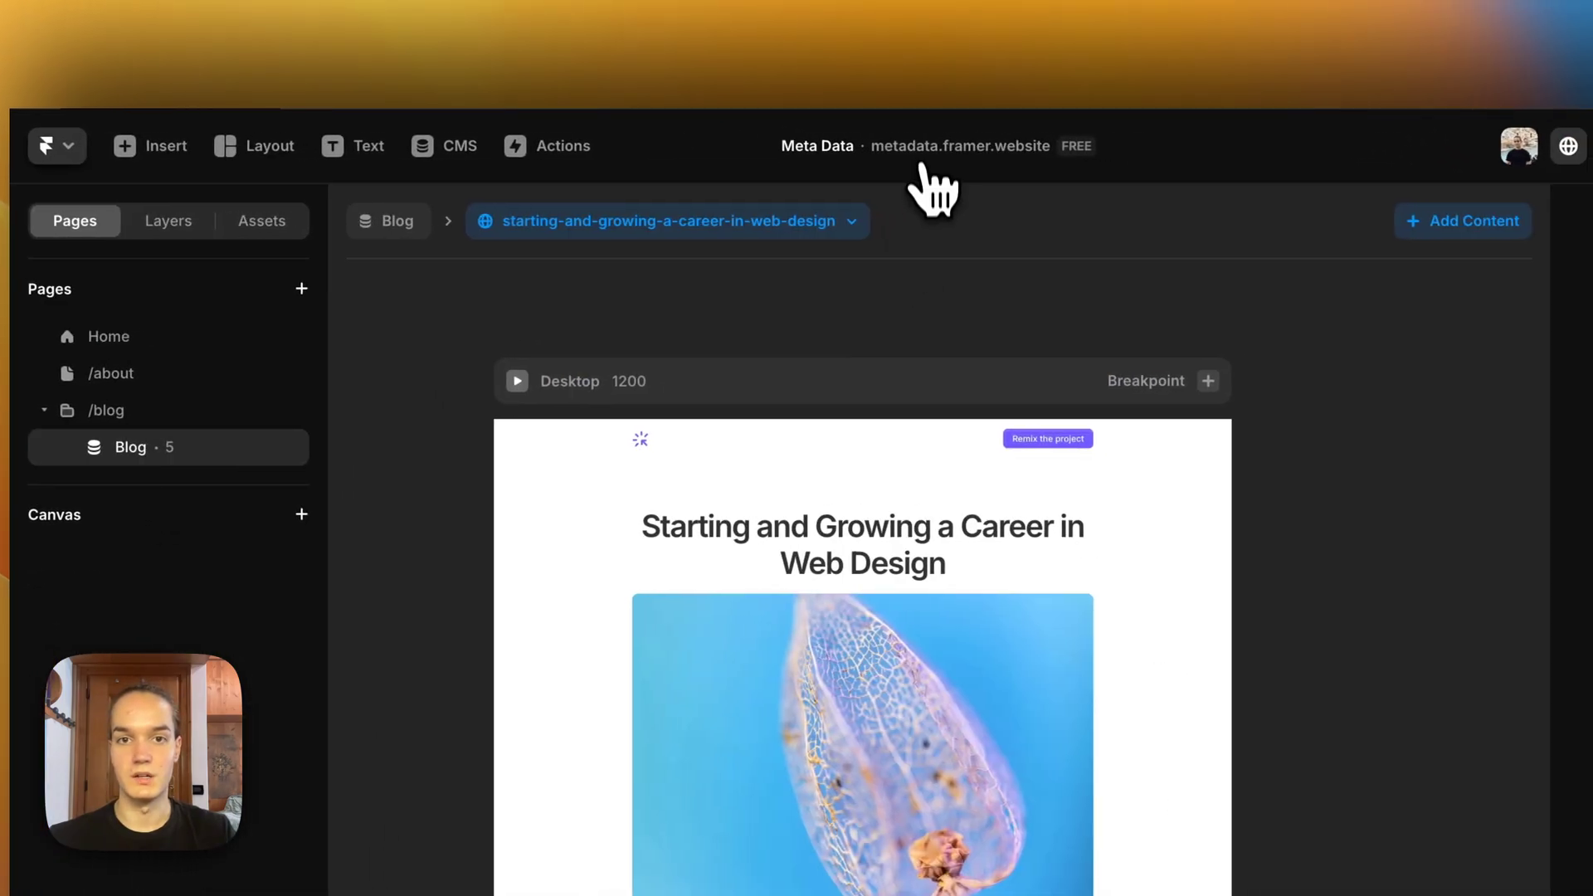
click(923, 165)
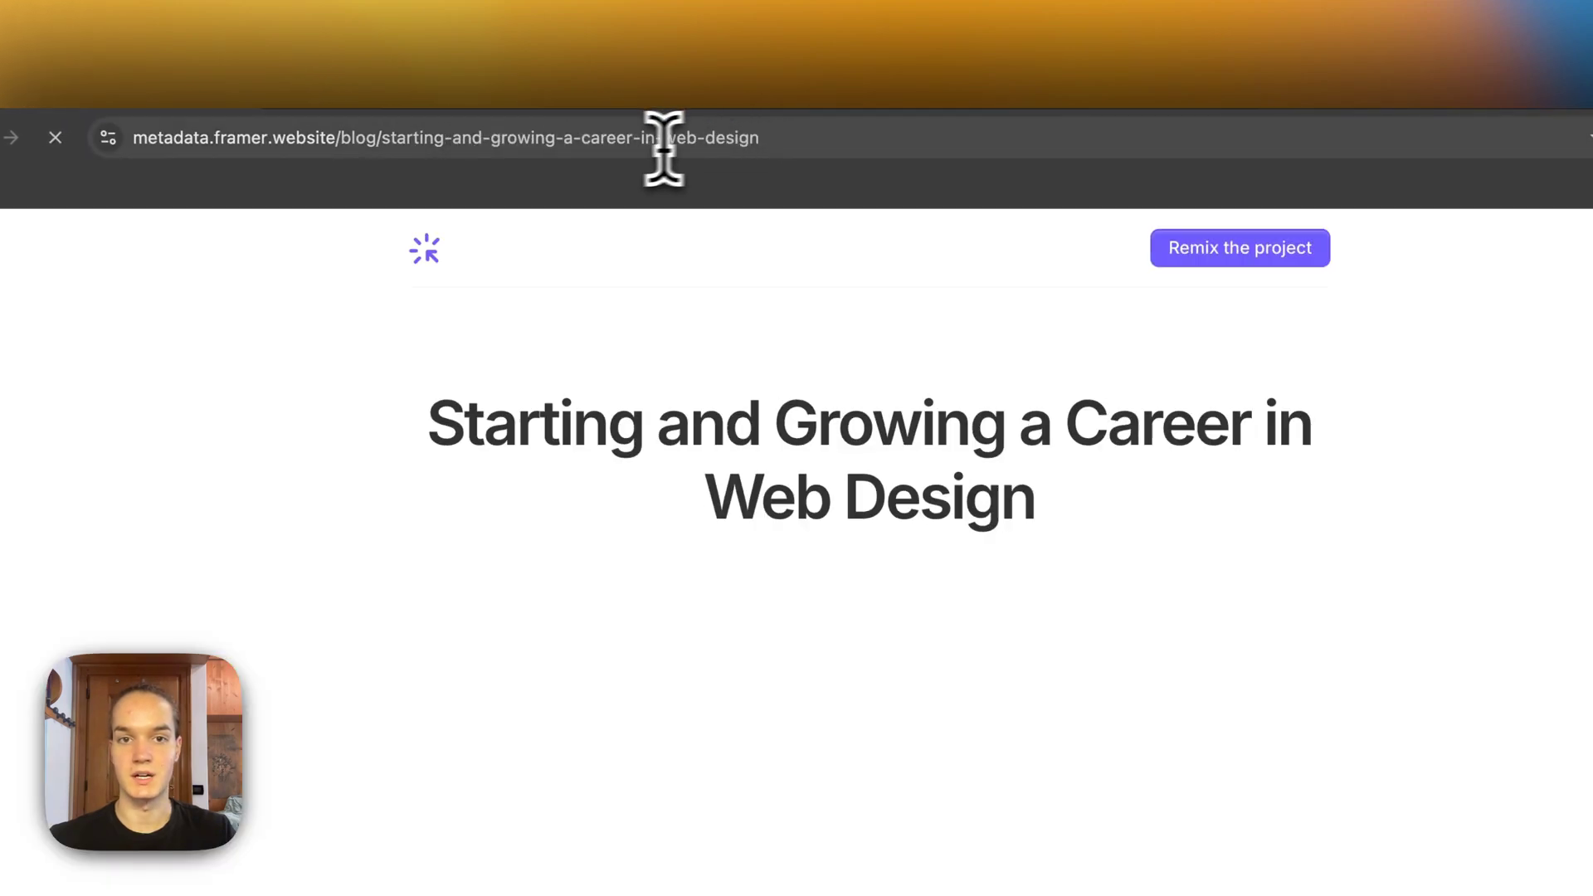
Run the Detailed SEO Extension on the live blog post and review its title and description
click(821, 139)
click(1502, 137)
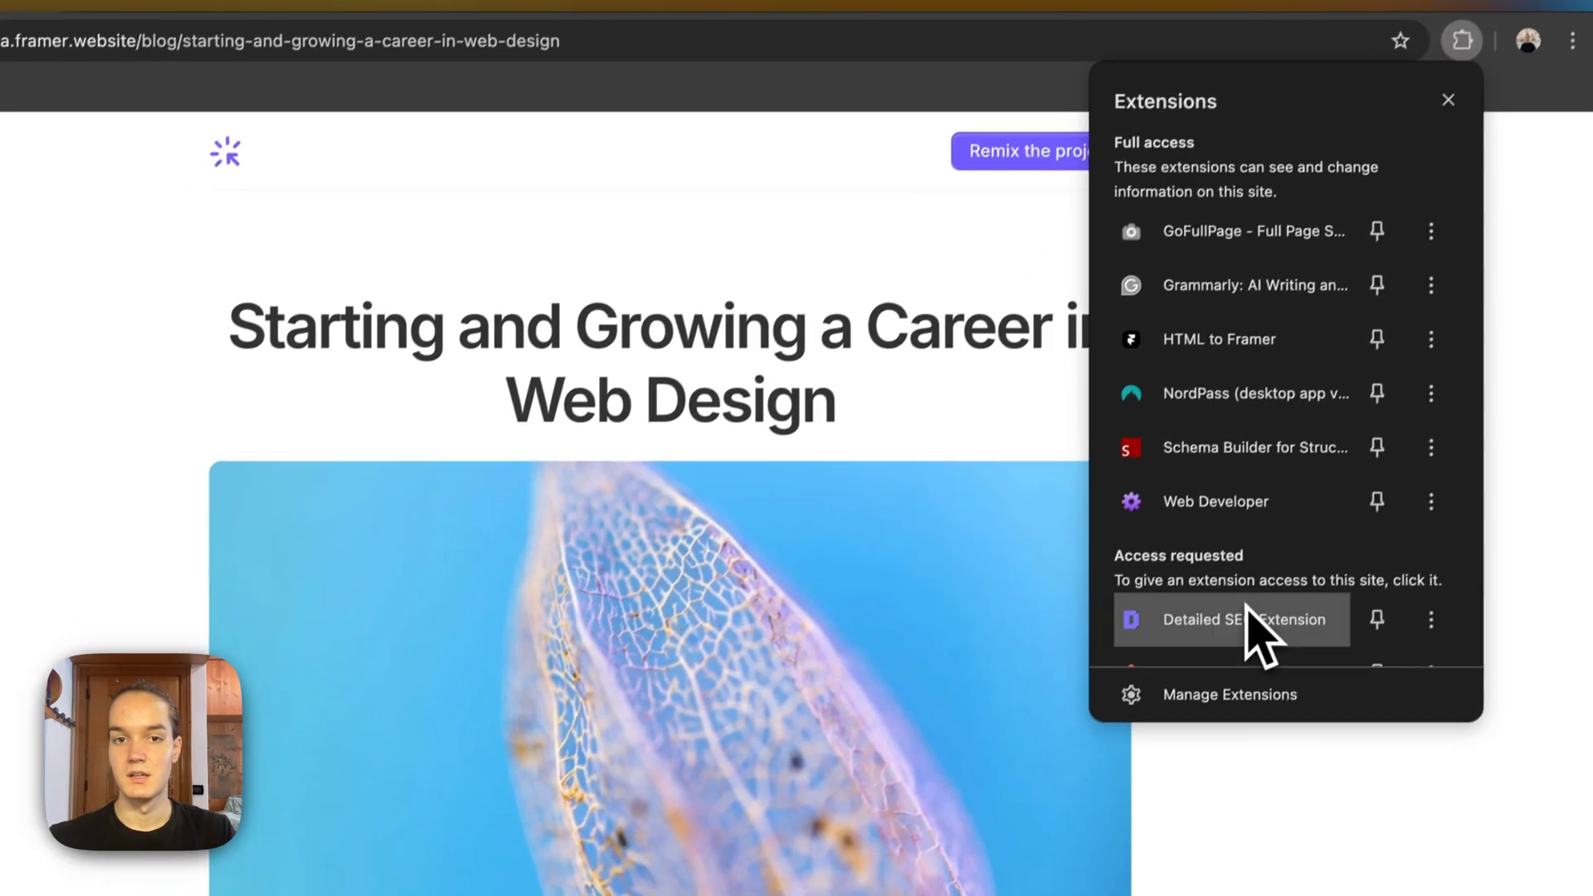
click(1187, 718)
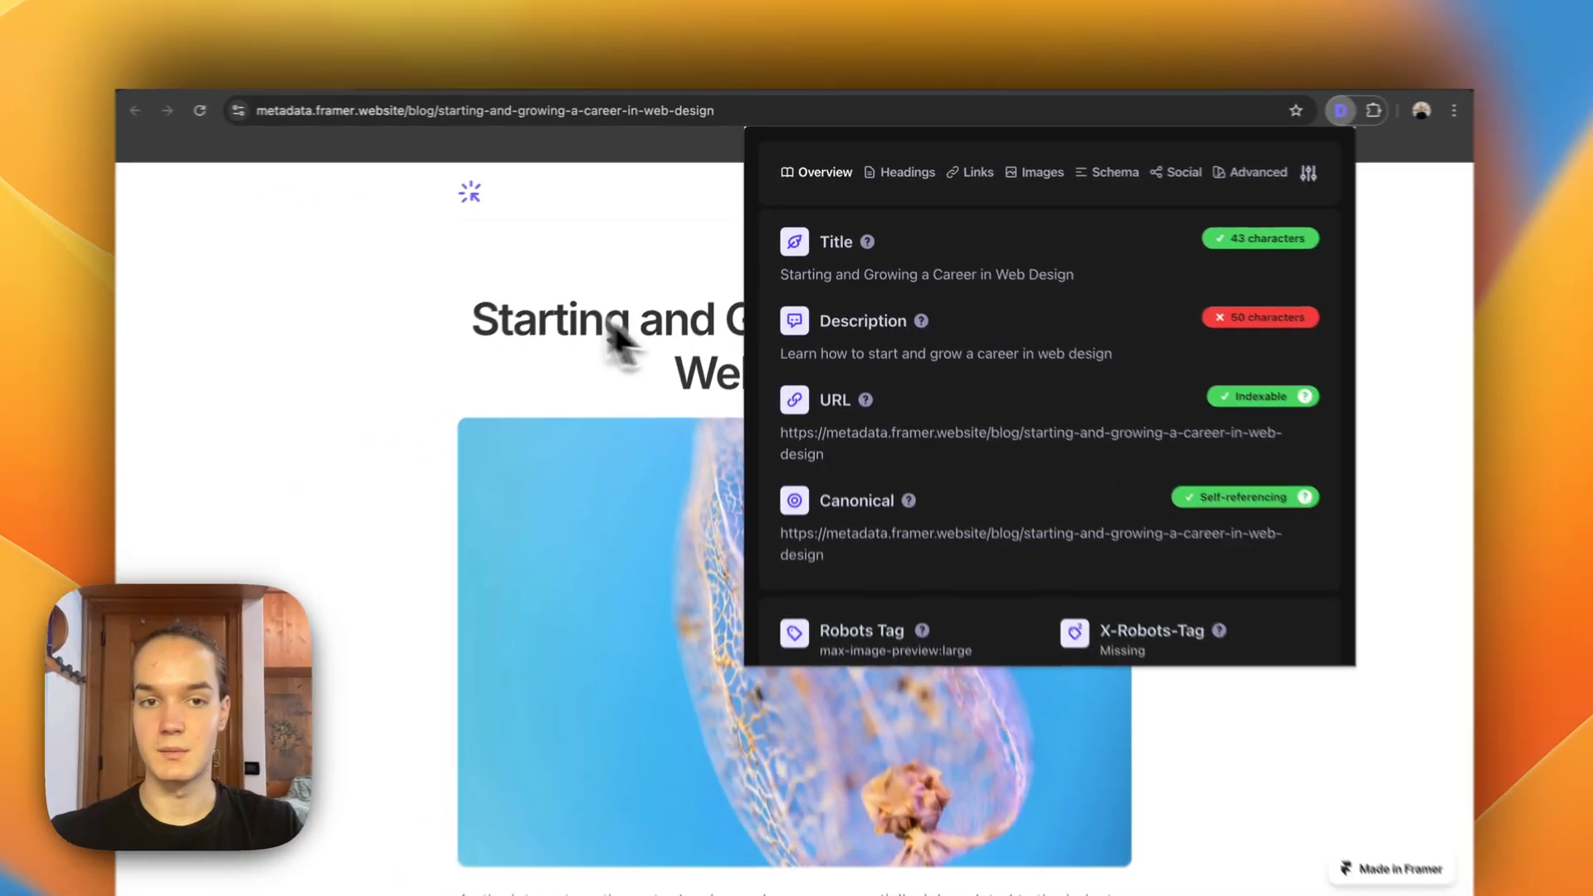
scroll(982, 379, down, 3)
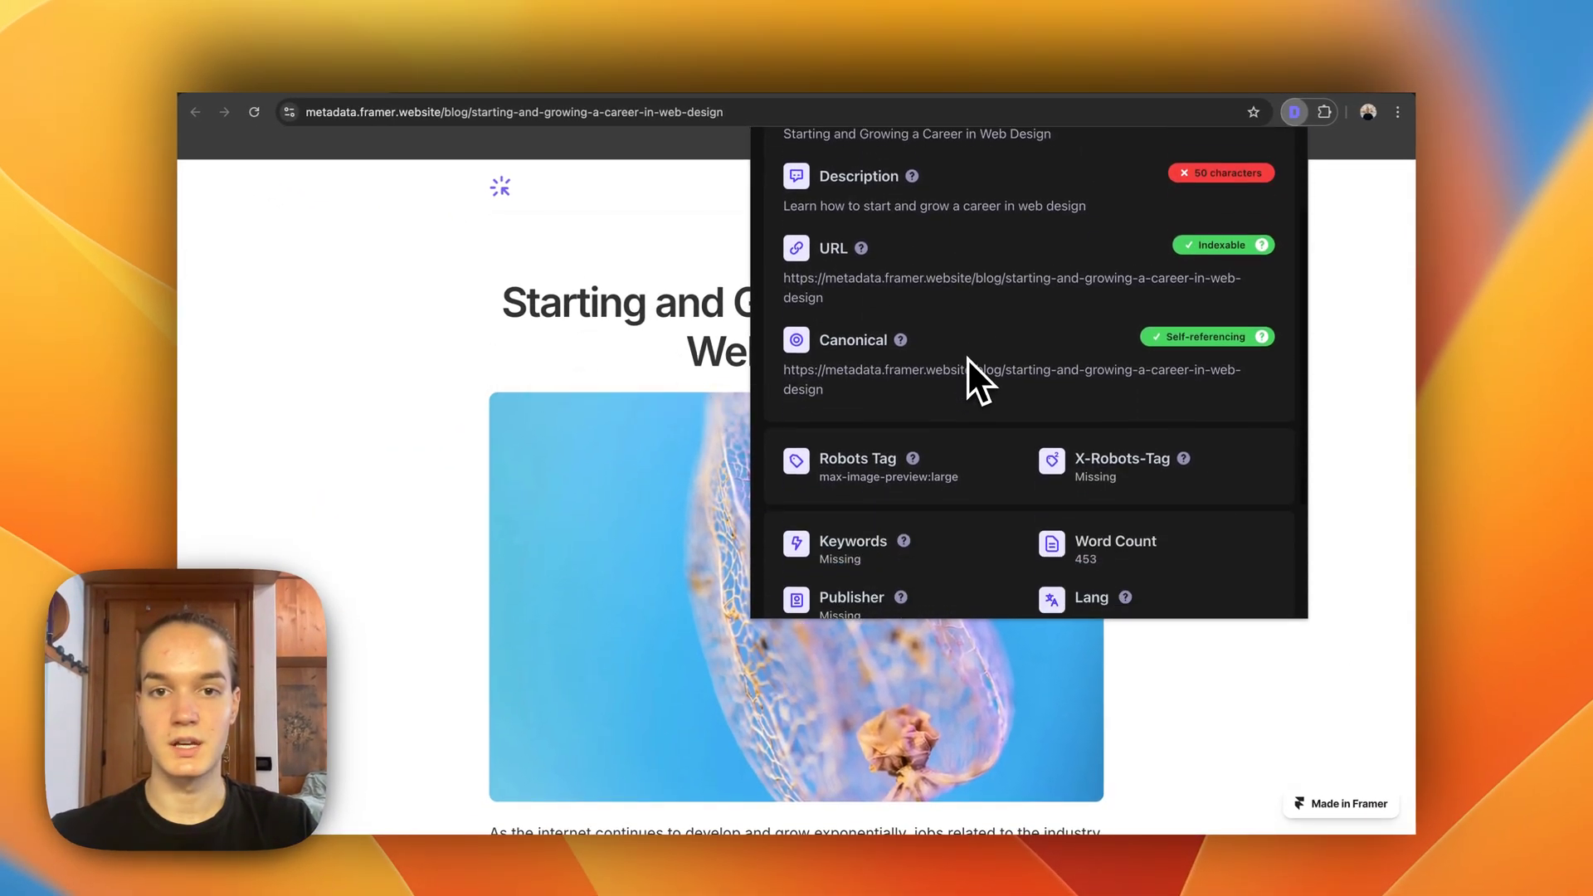
scroll(780, 324, up, 2)
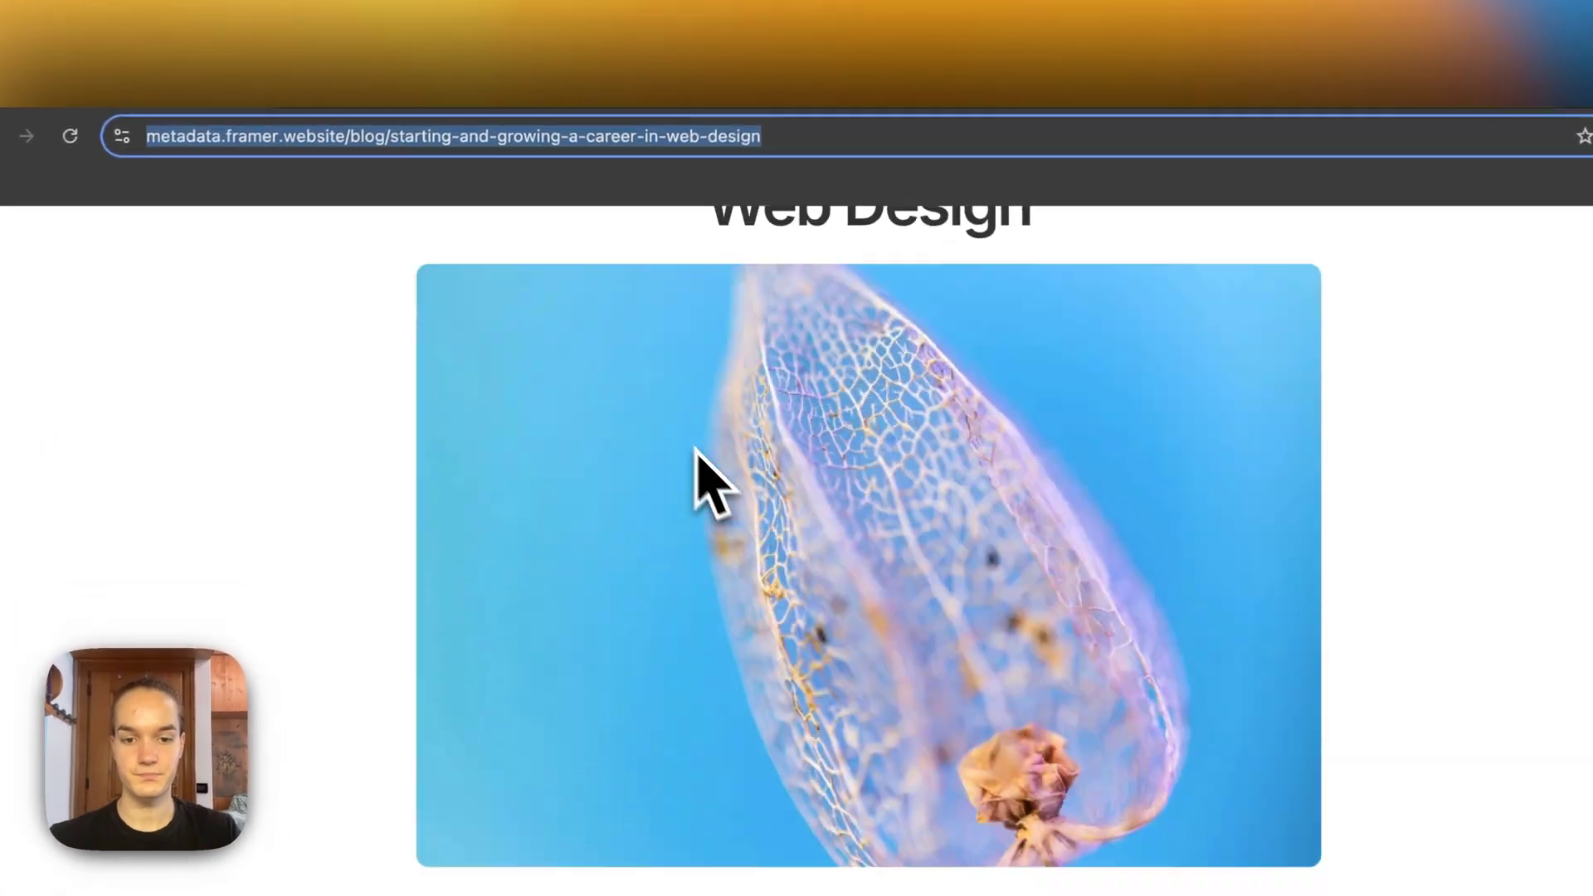
scroll(697, 453, down, 5)
scroll(811, 580, up, 10)
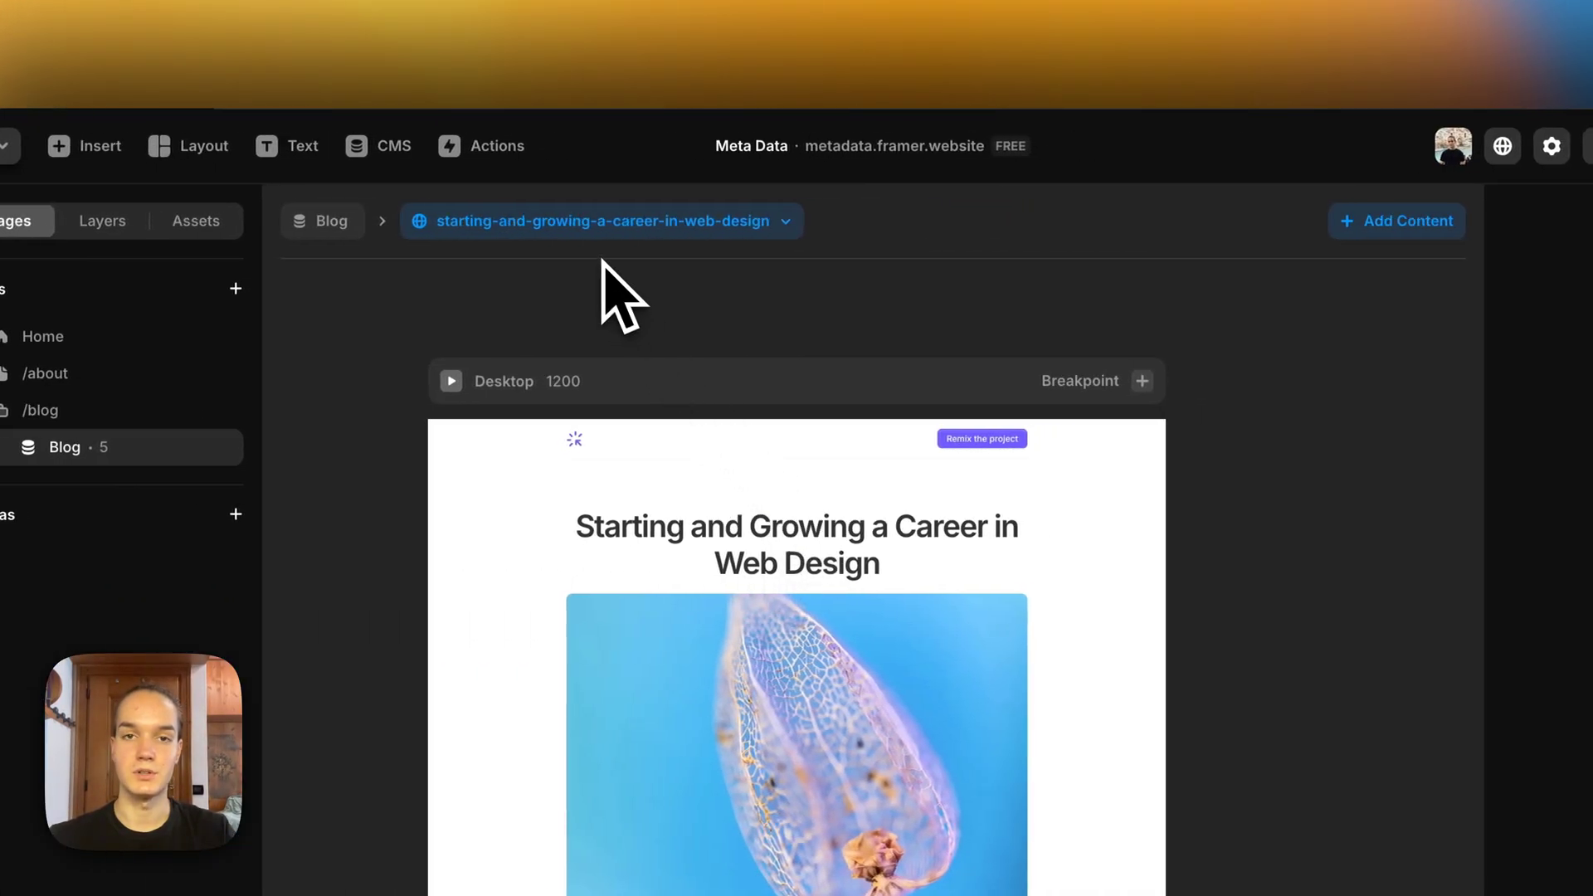
Open the CMS and inspect the first blog post's item details
click(393, 149)
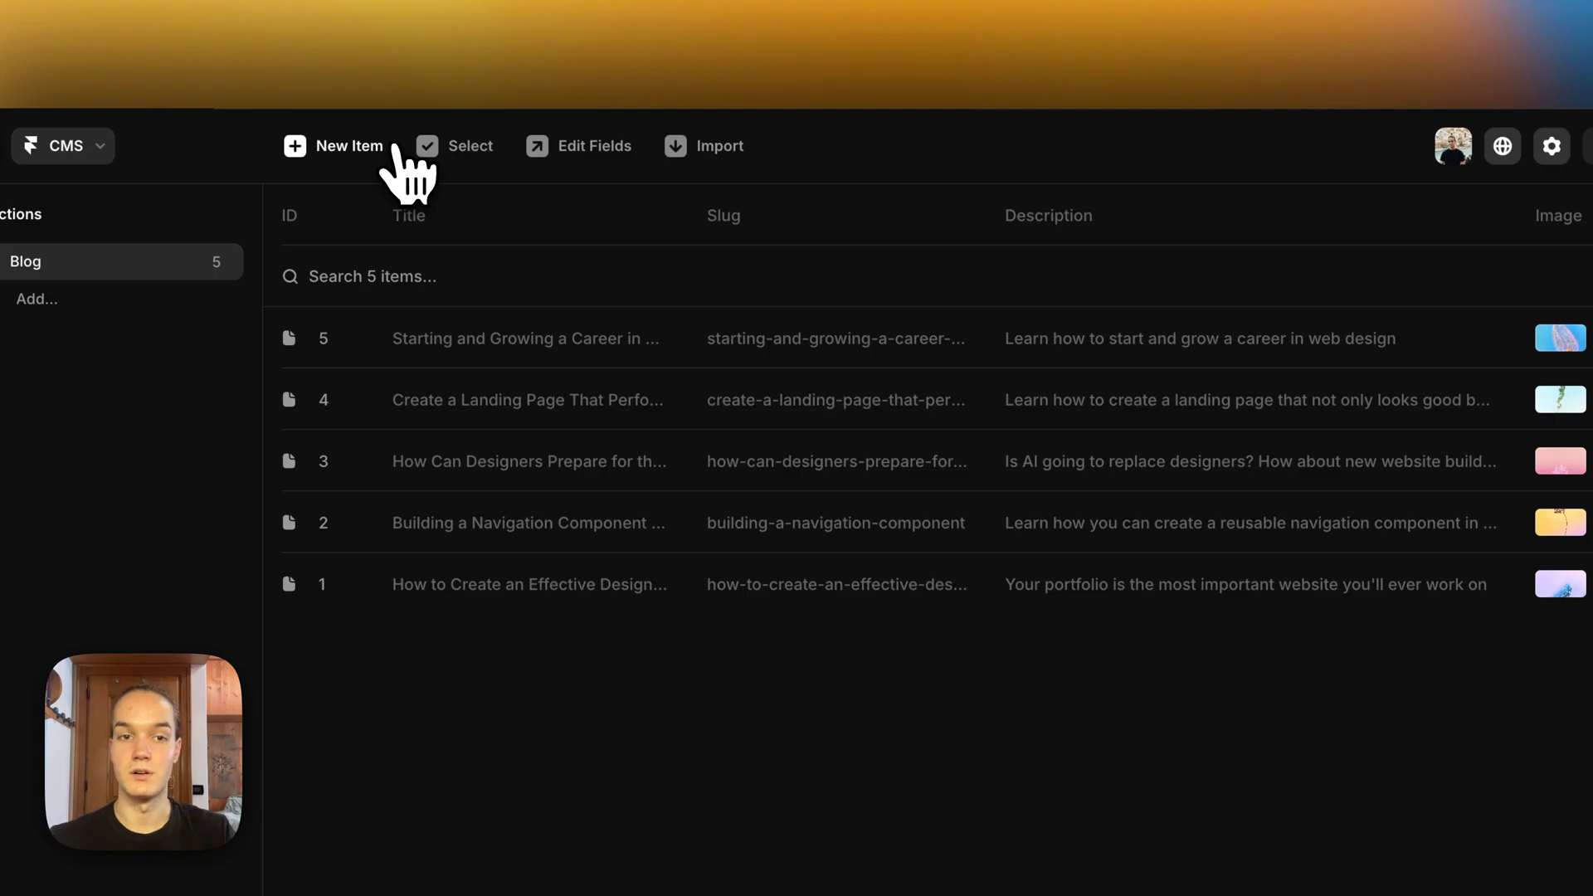
click(710, 584)
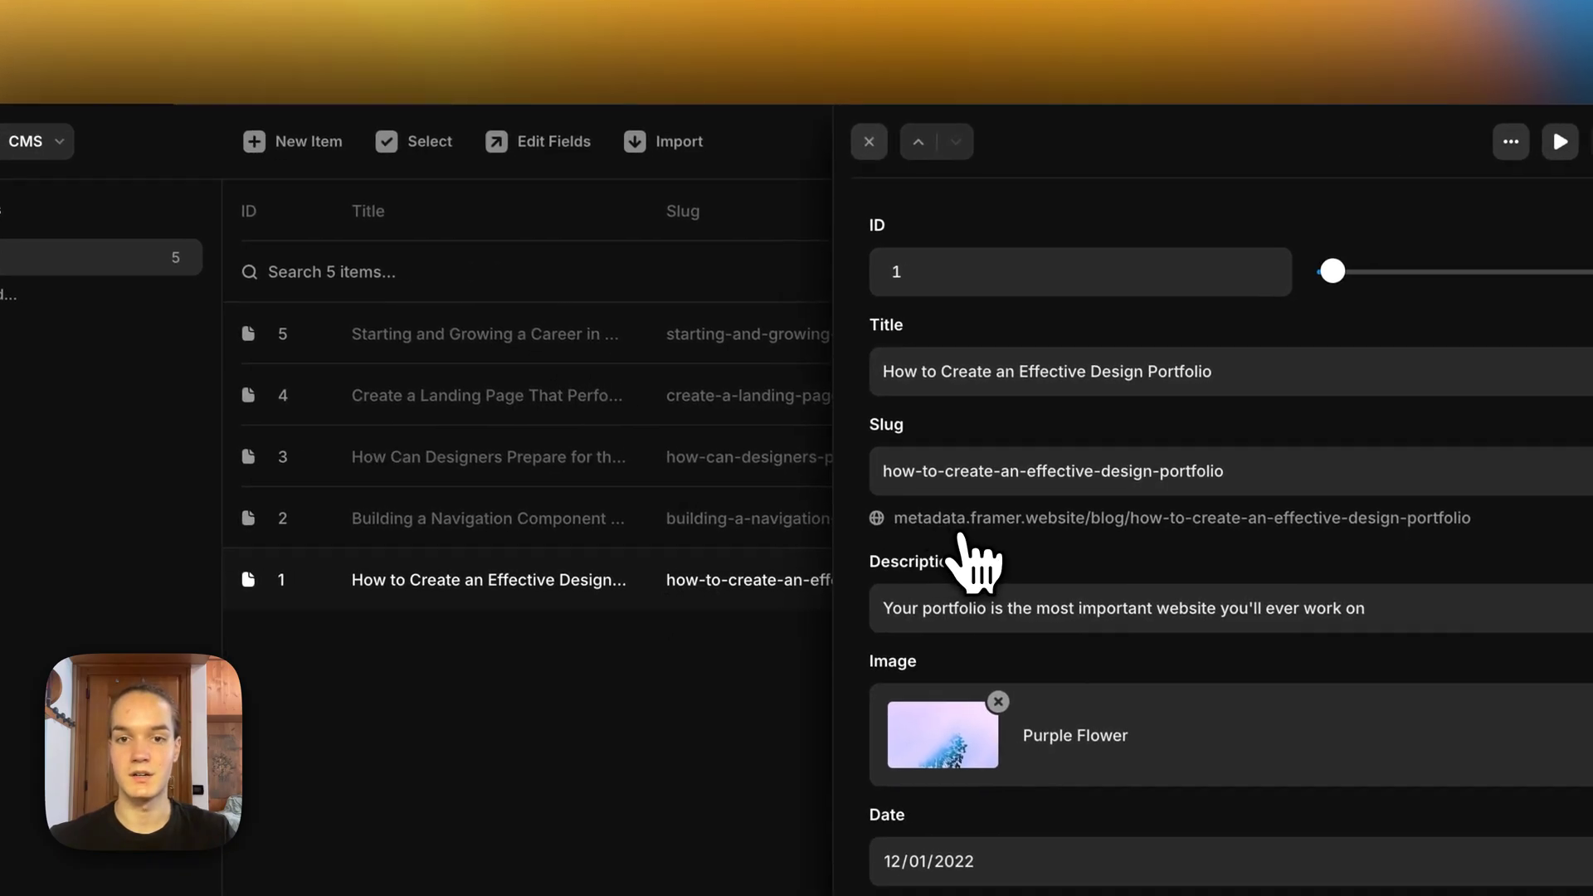
scroll(941, 398, down, 10)
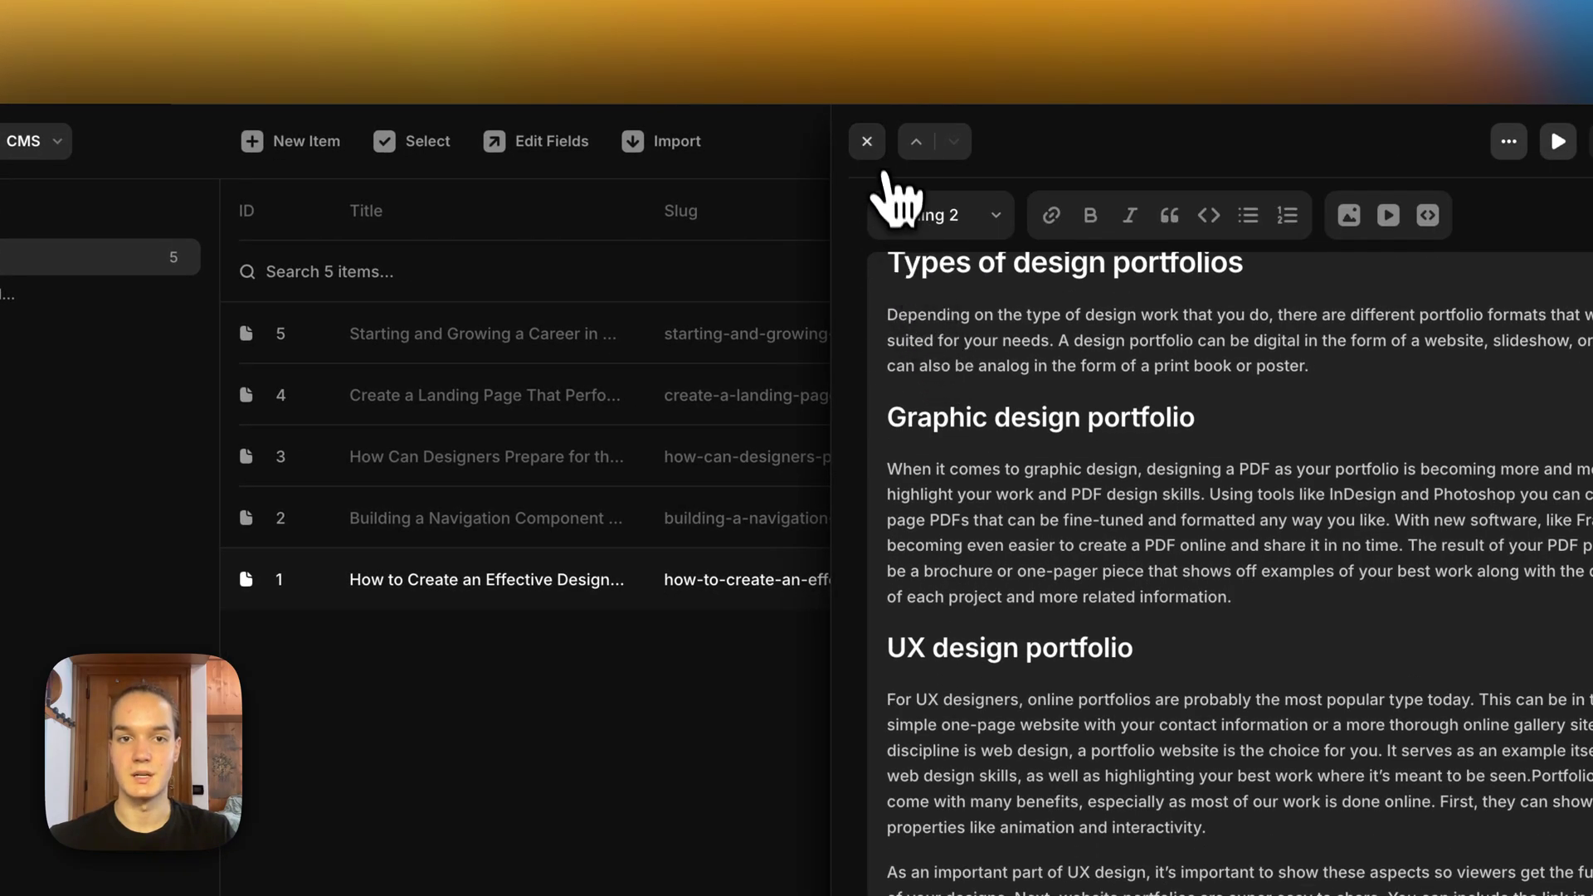
click(869, 142)
Add a plain text field named 'Meta Description' above Content in the Blog collection
click(547, 143)
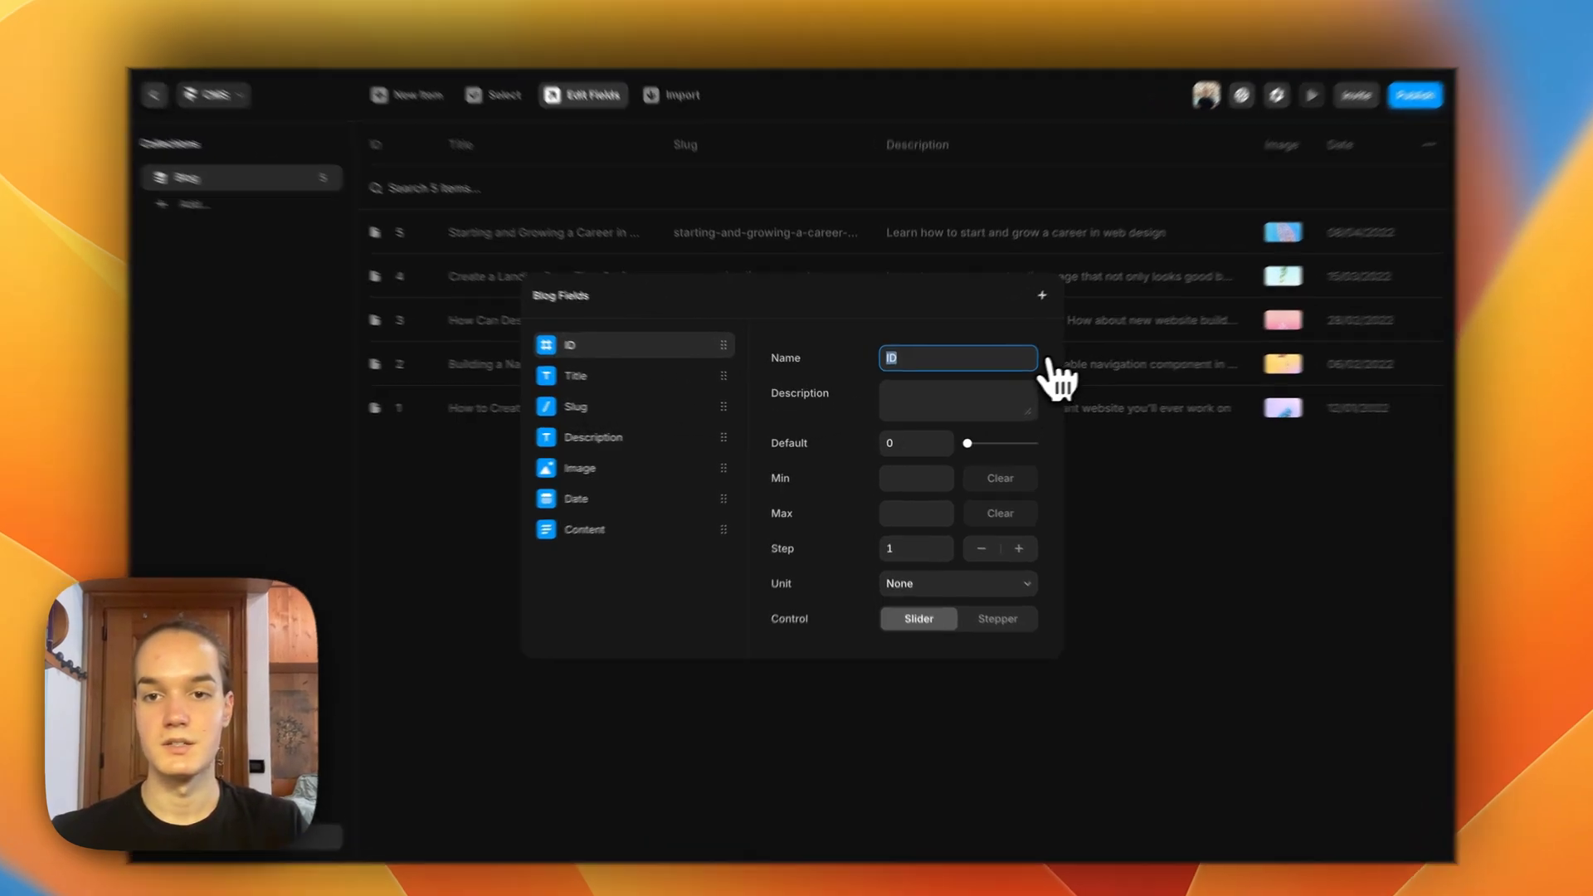
click(1029, 304)
click(1147, 297)
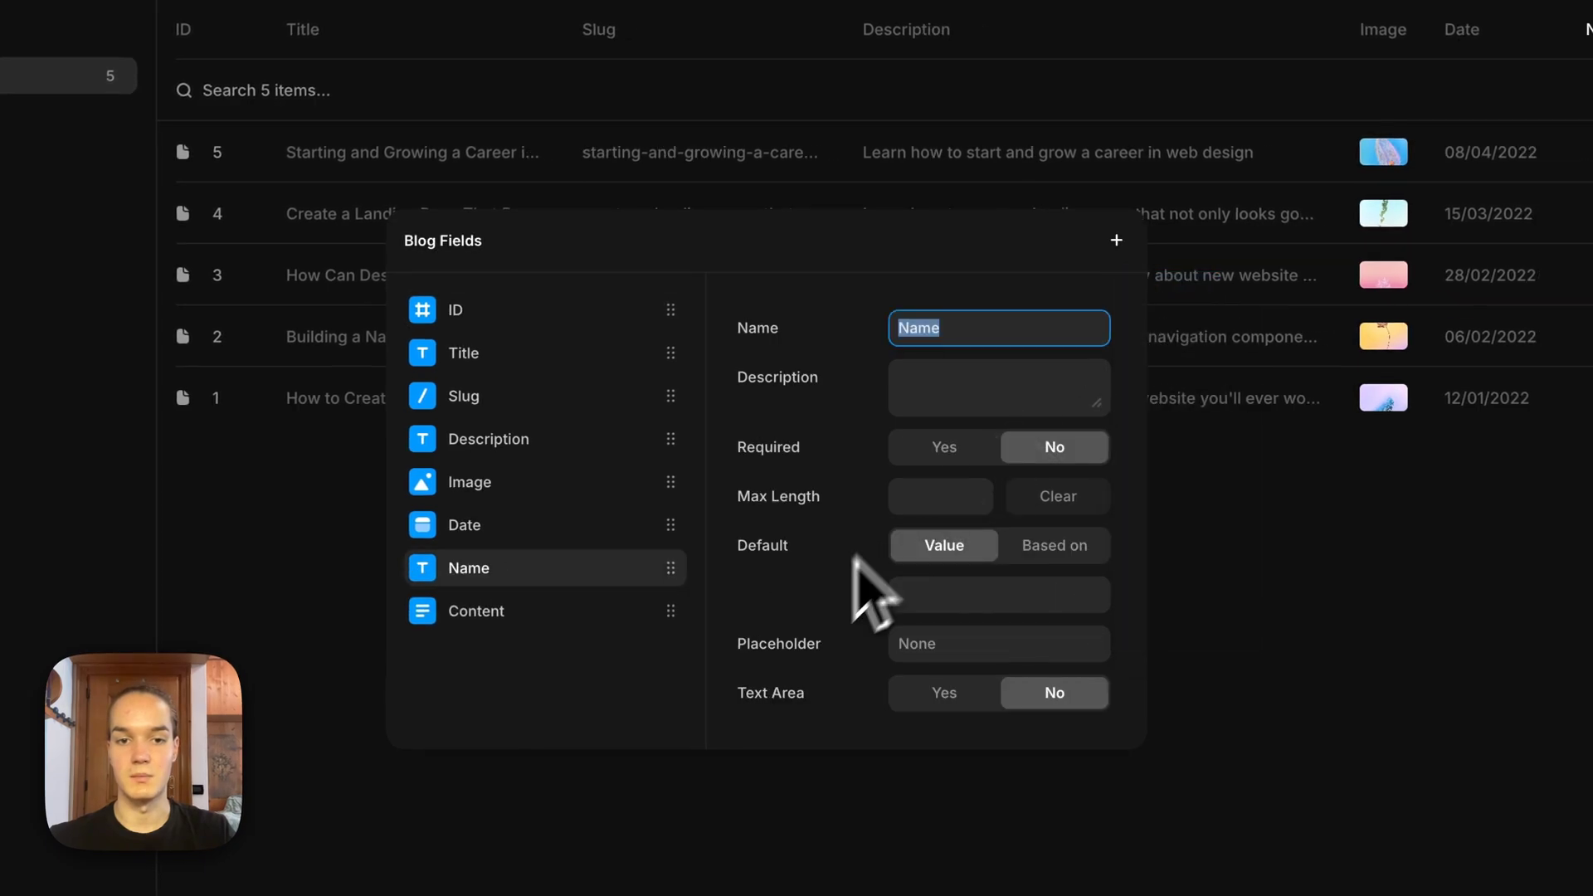
drag(643, 567, 548, 581)
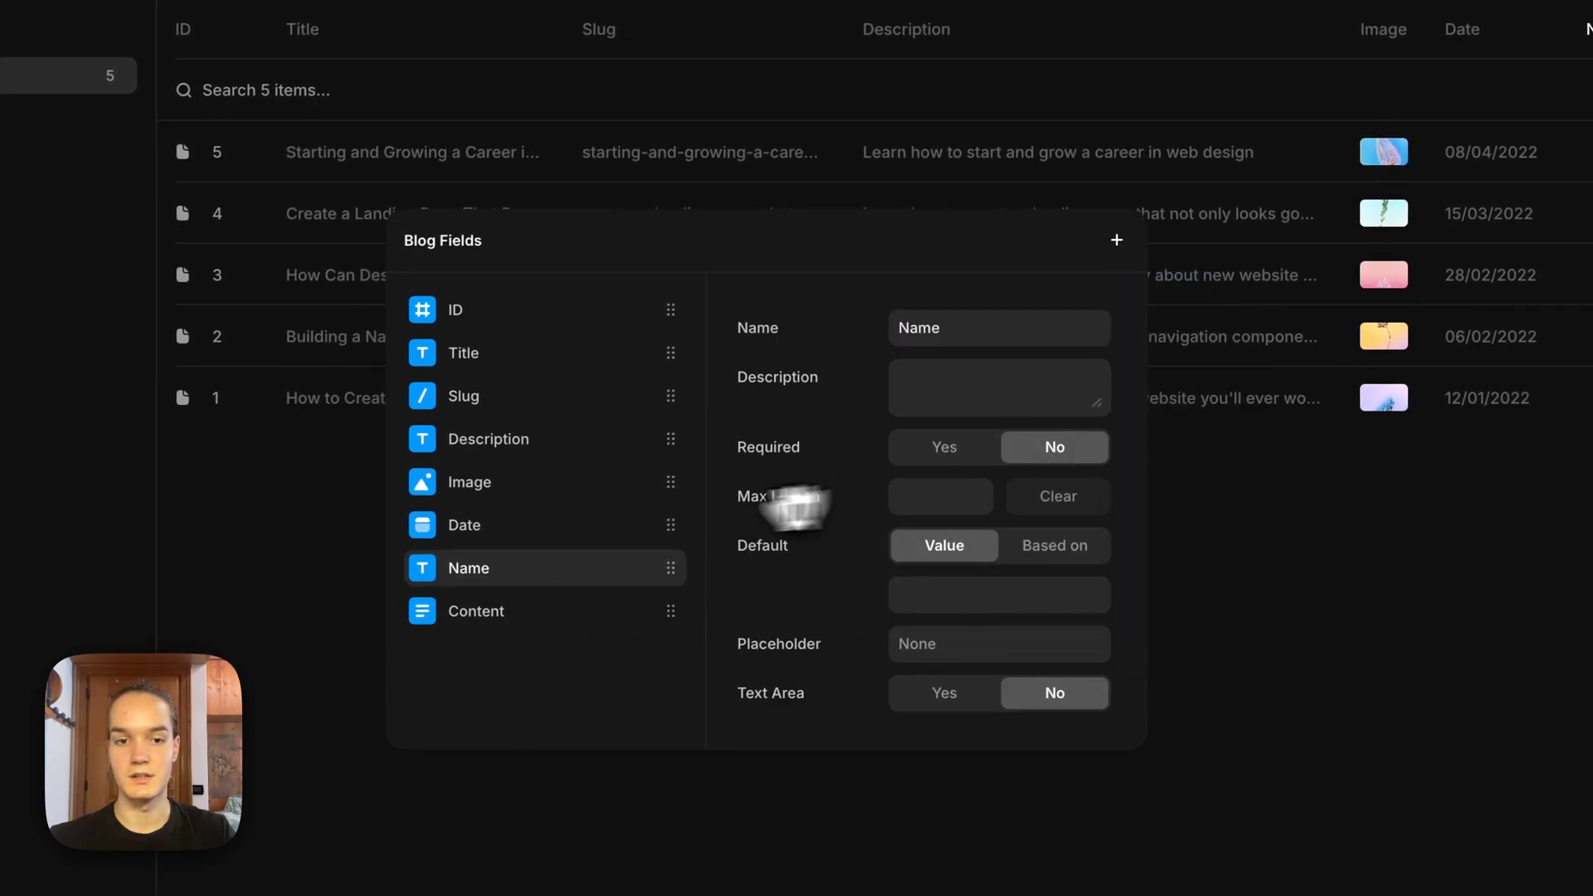
click(944, 332)
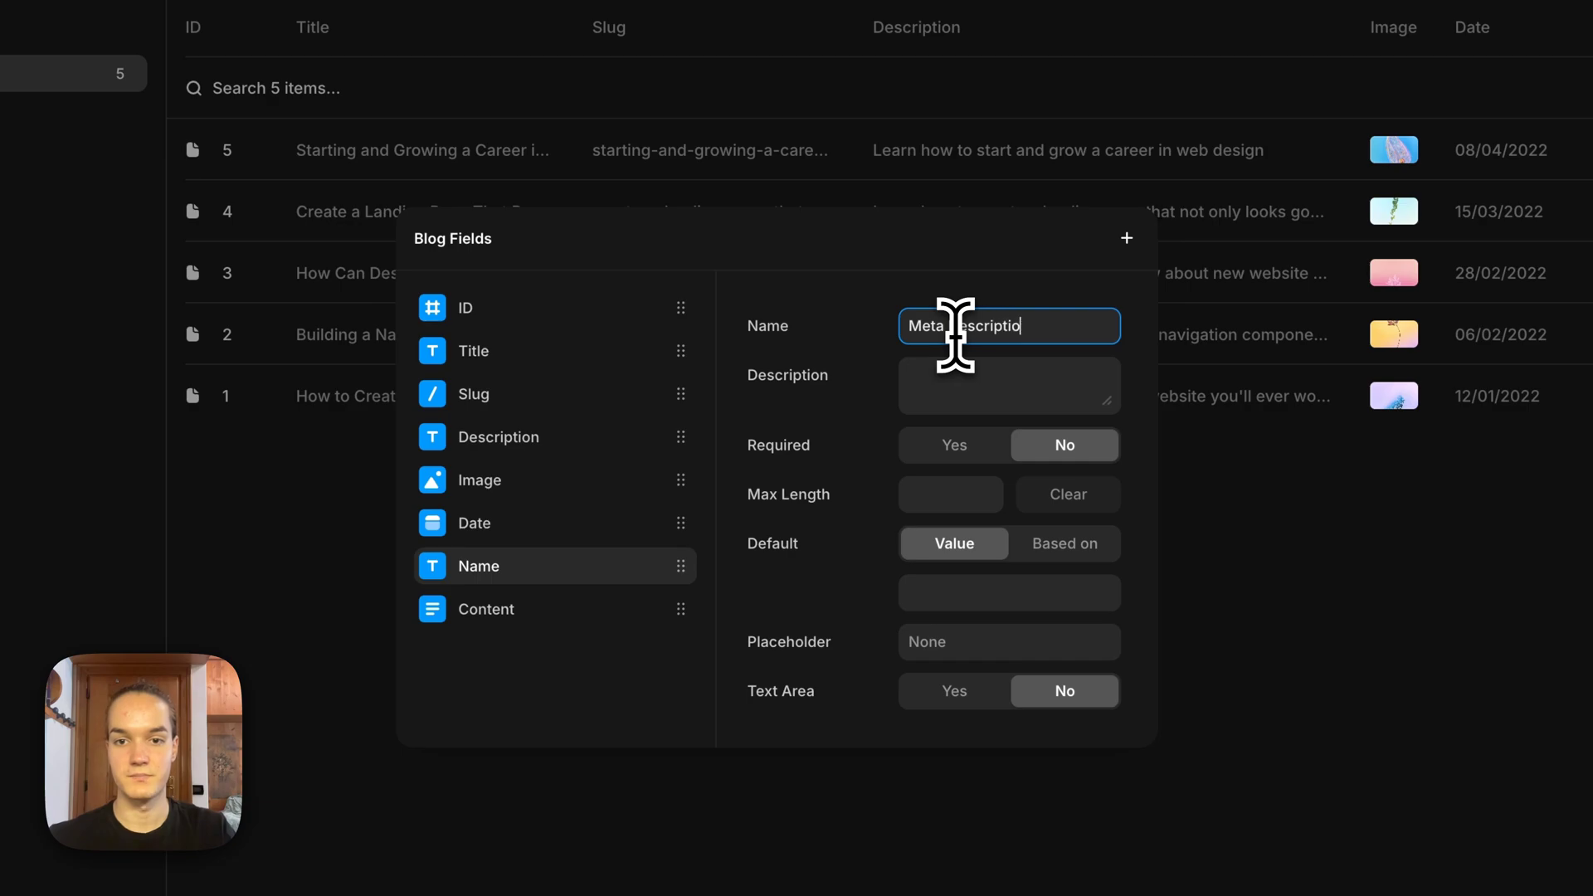
text(Meta Description)
click(1252, 562)
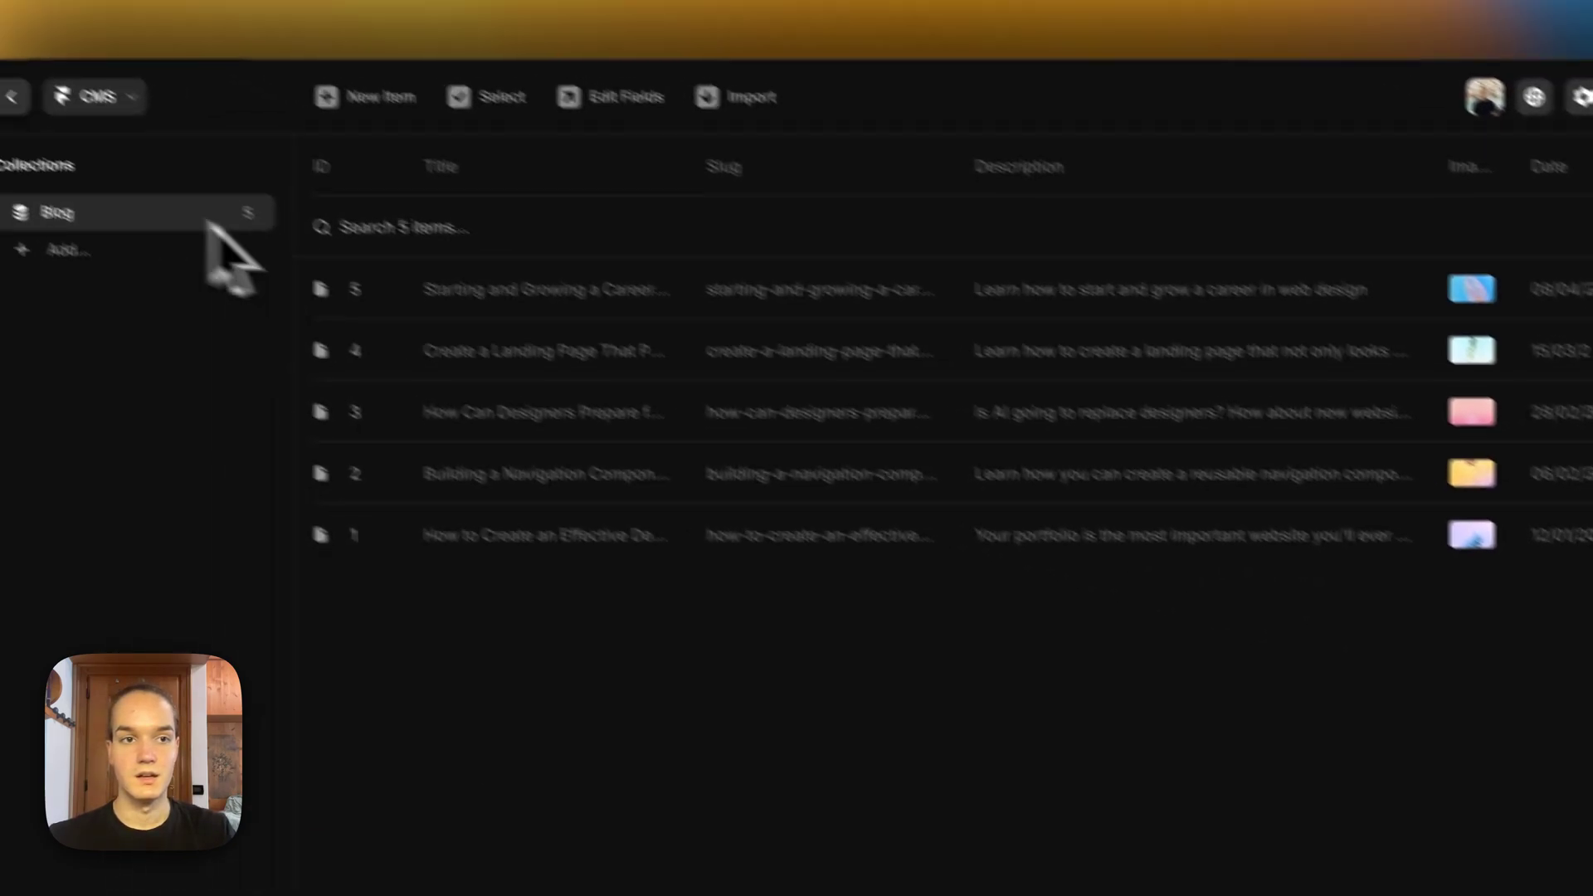
click(17, 92)
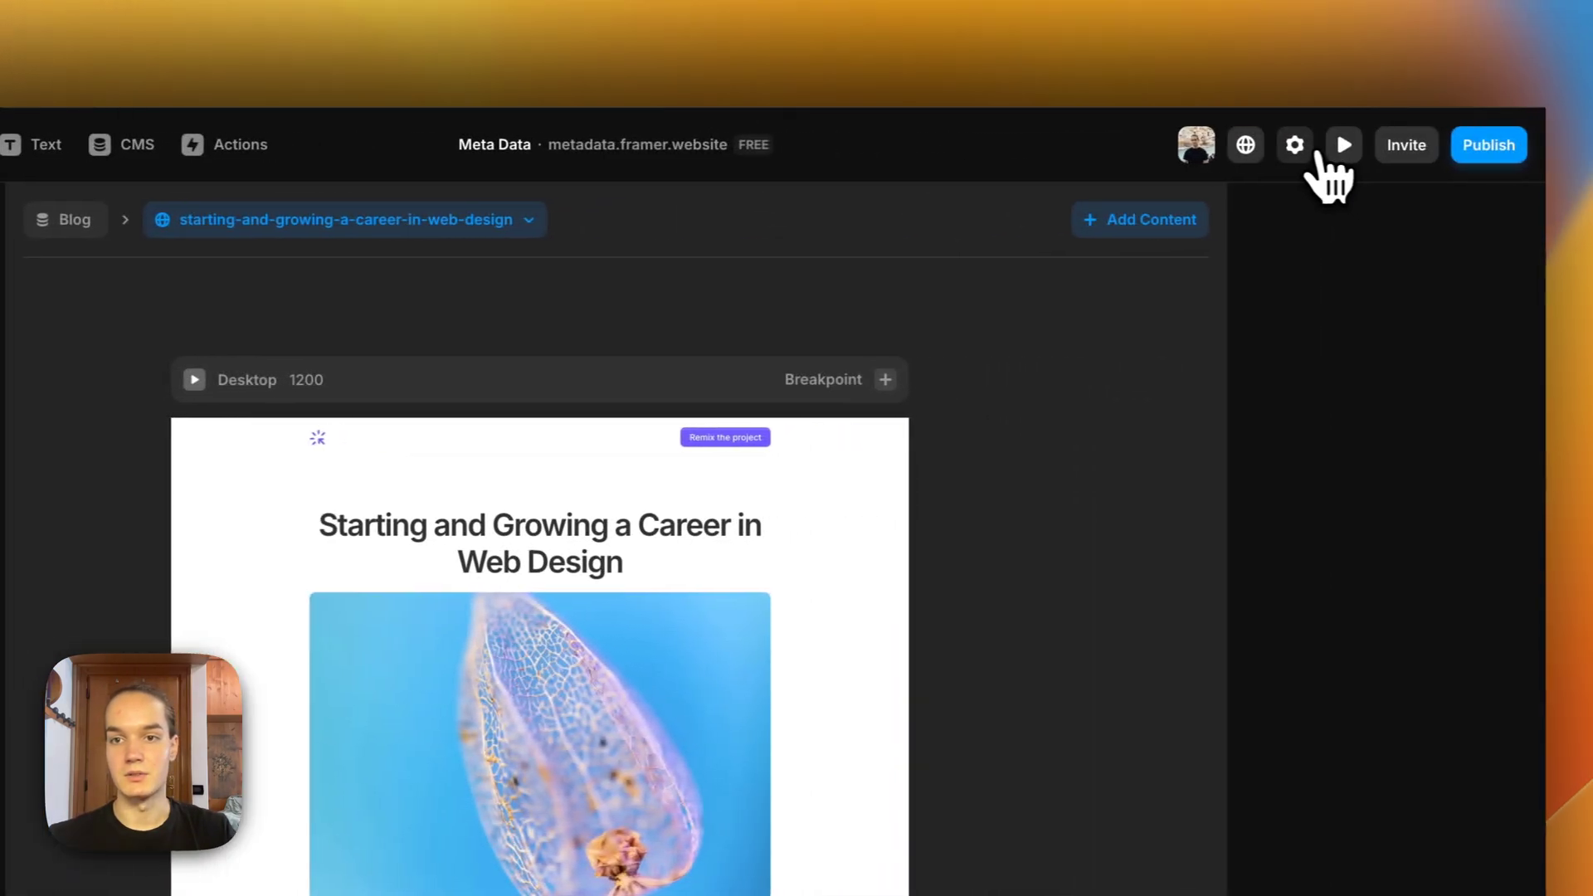
Change the Blog page description from {{Description}} to {{Meta Description}} and save it
click(1592, 141)
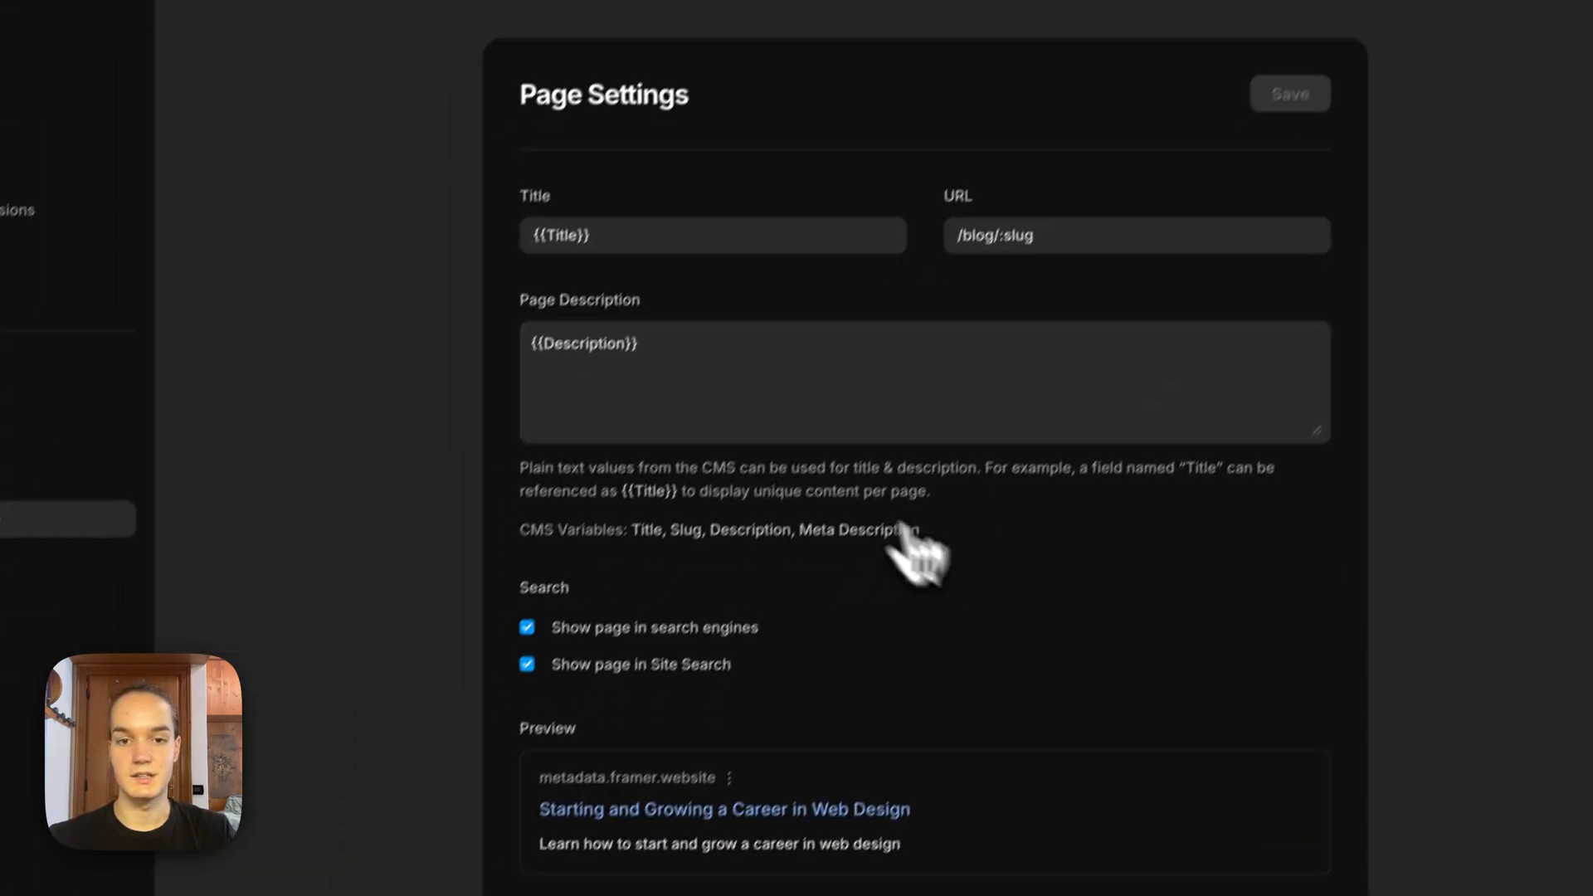
triple_click(566, 348)
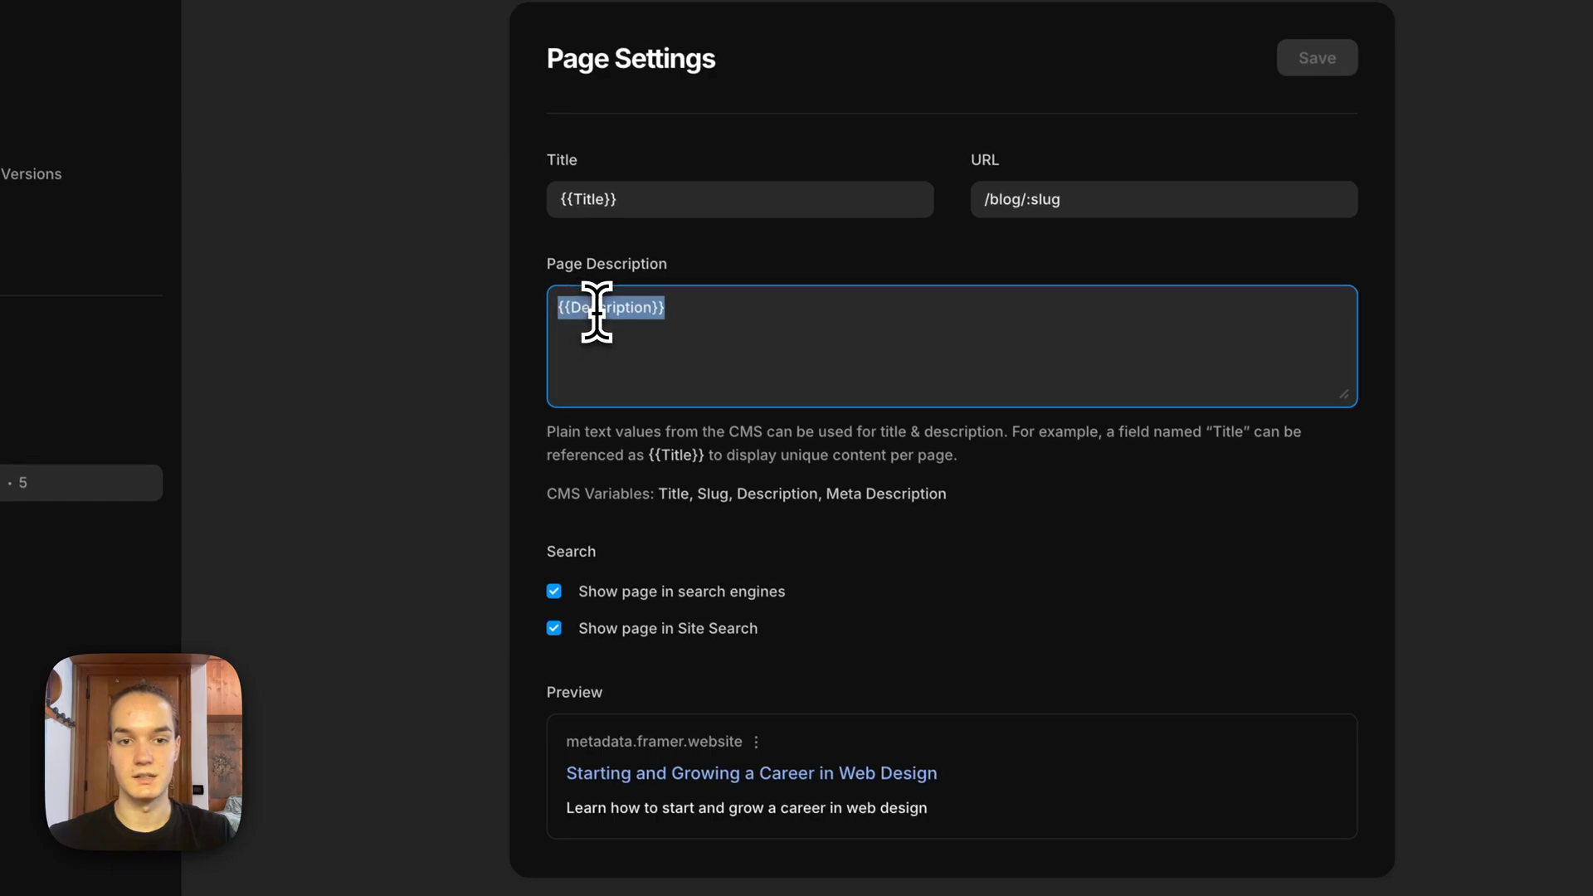
click(569, 343)
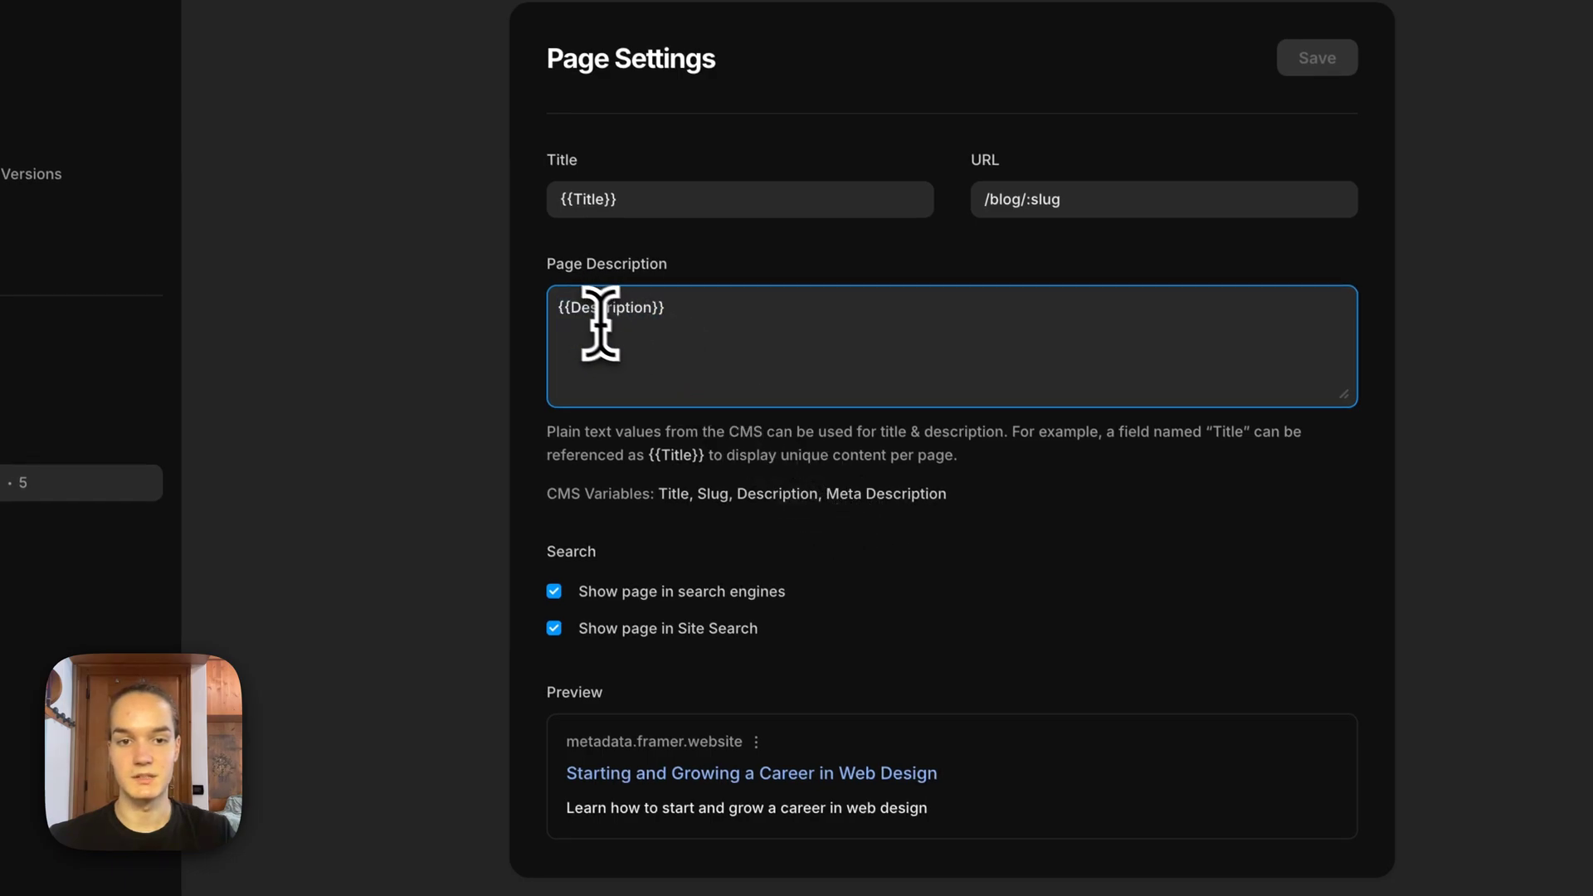
click(573, 309)
text(Meta)
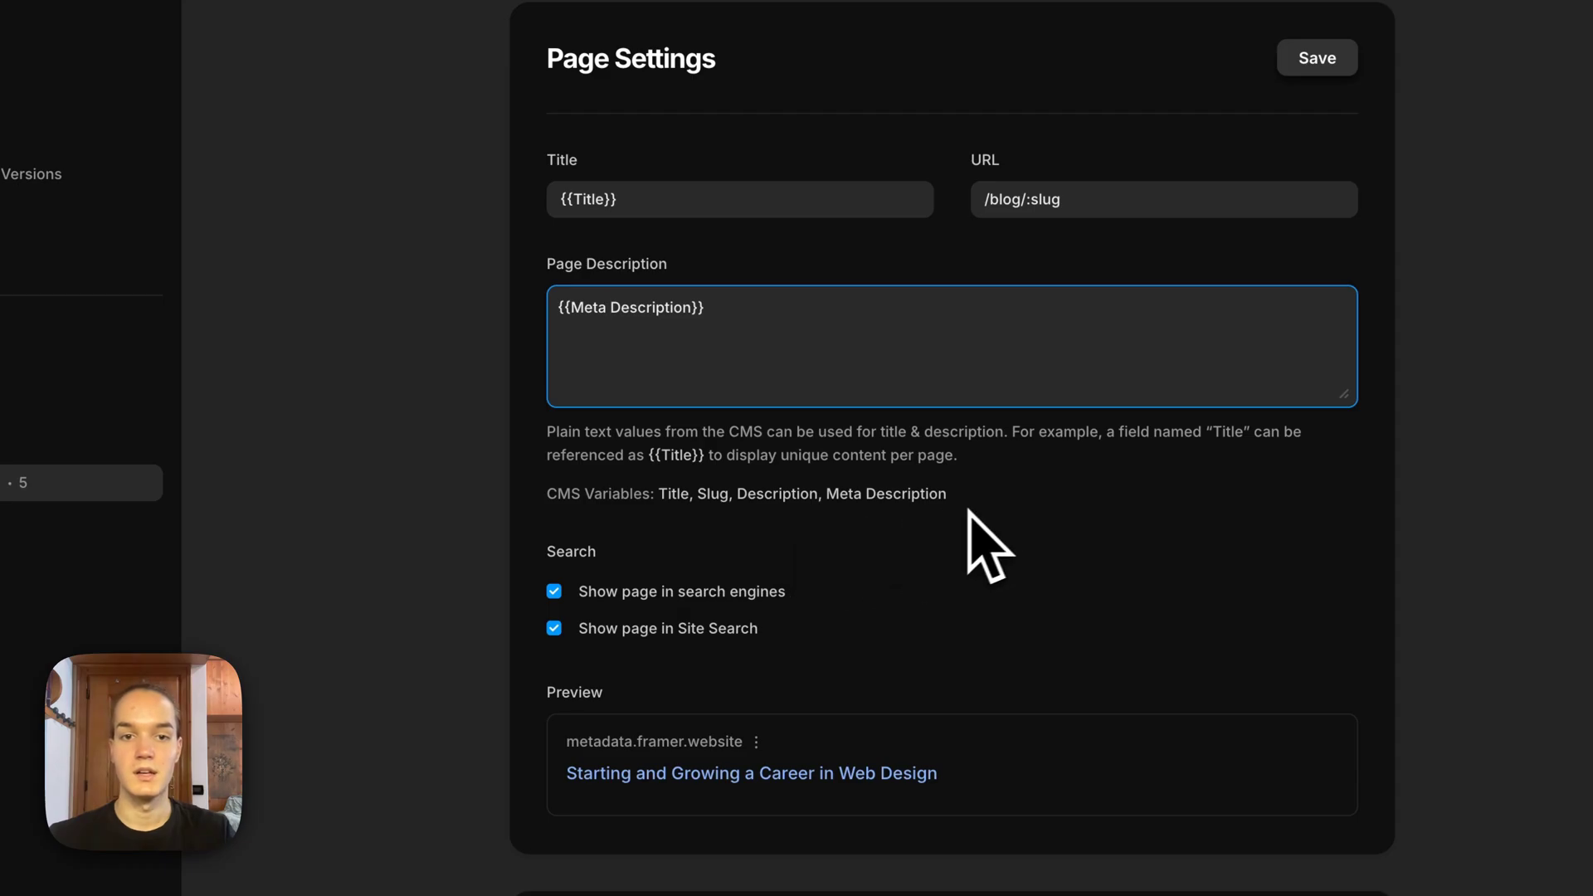
click(736, 315)
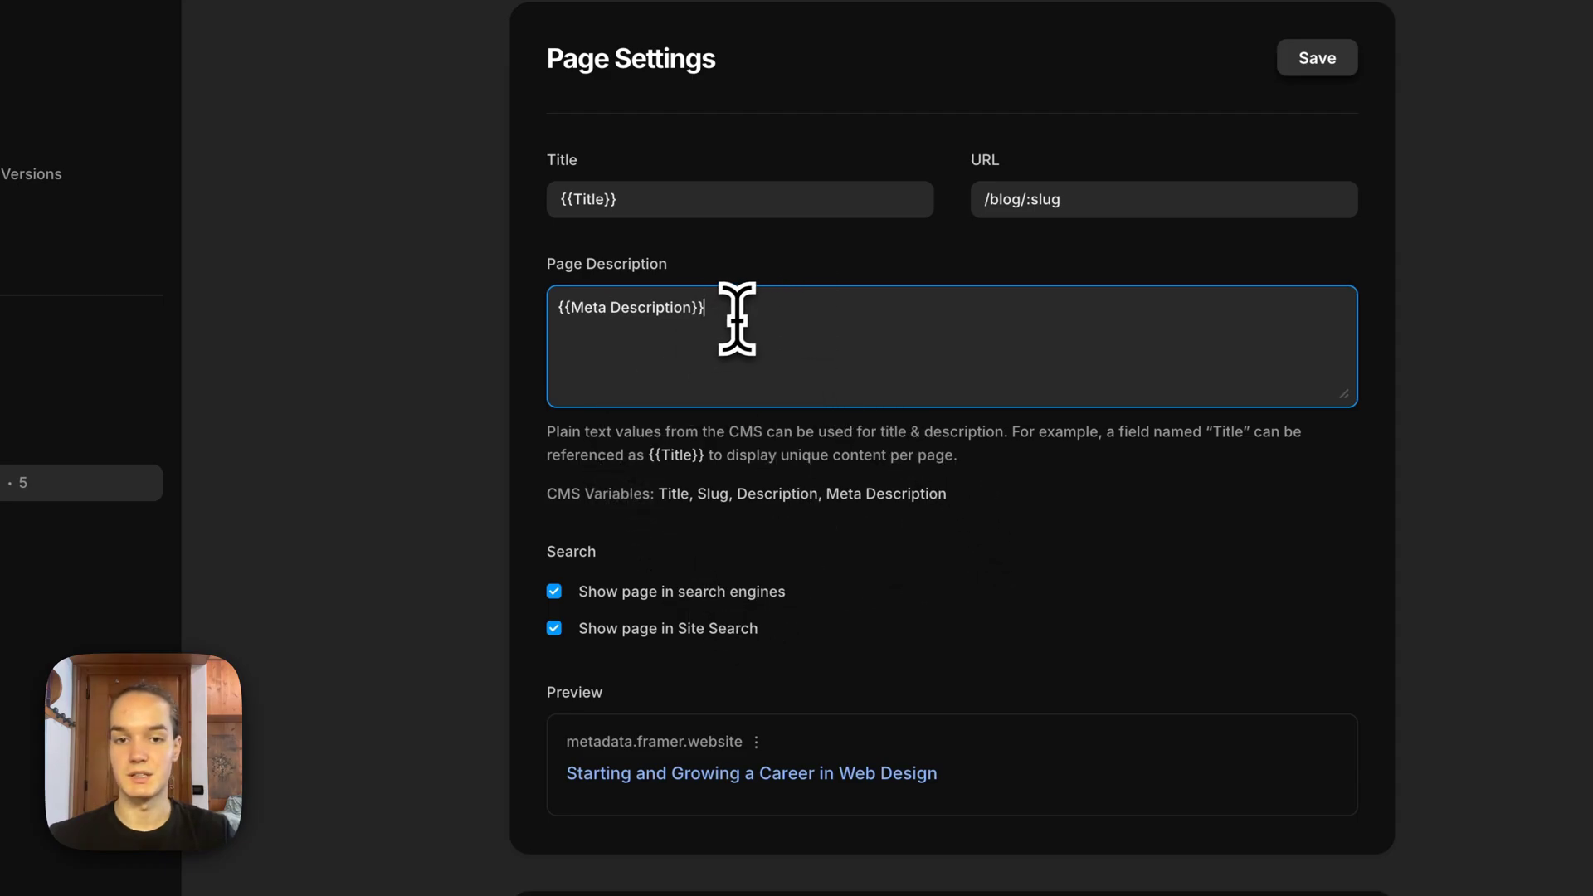
scroll(889, 506, down, 3)
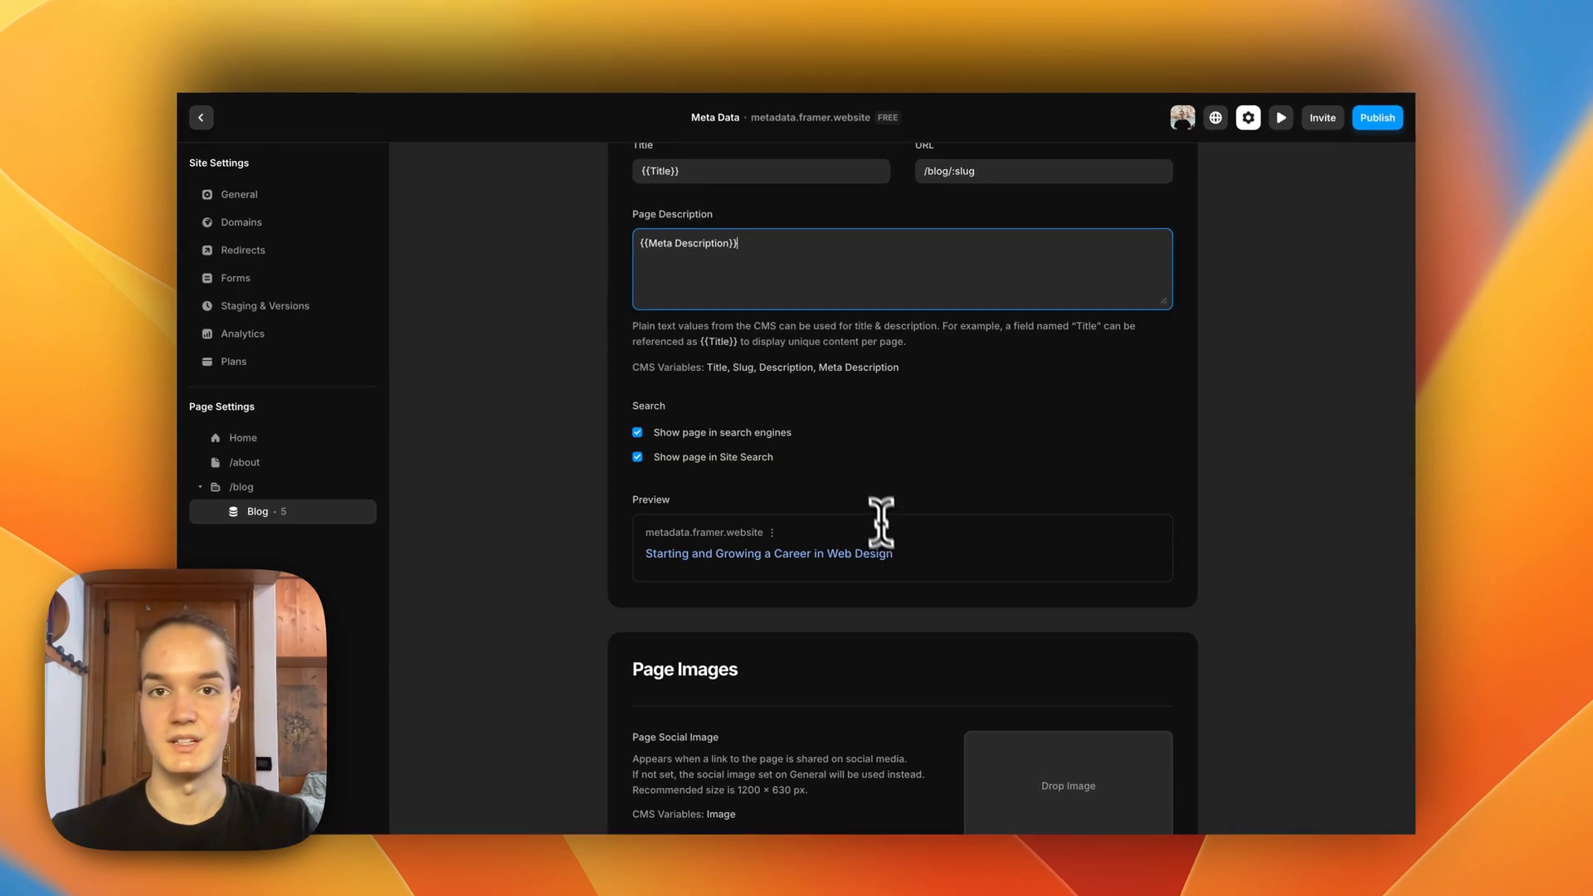
scroll(877, 509, up, 2)
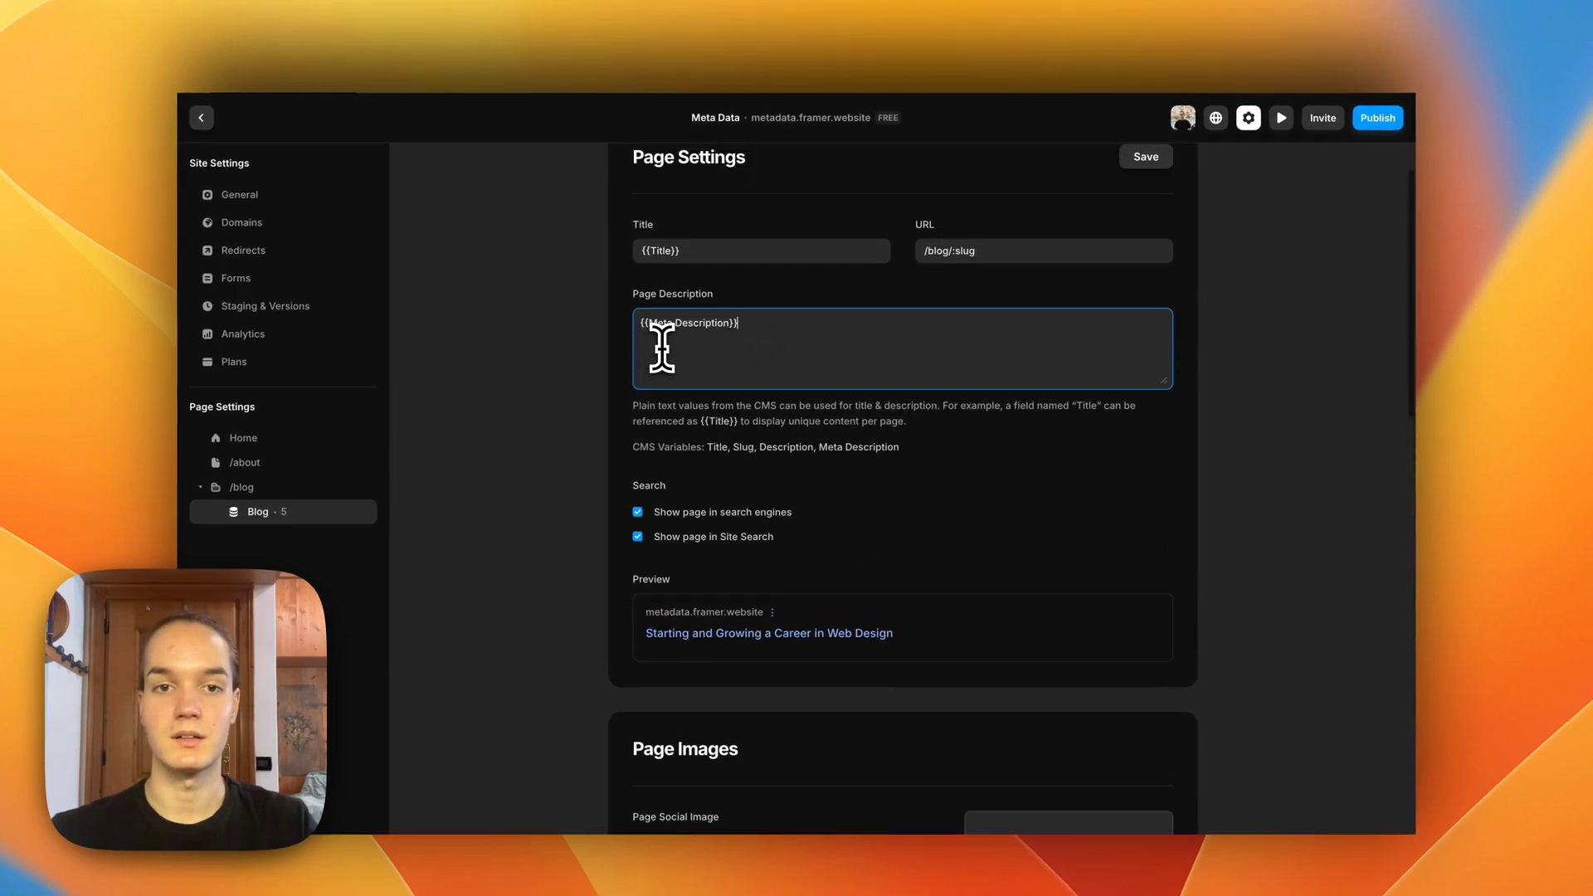
scroll(665, 353, up, 2)
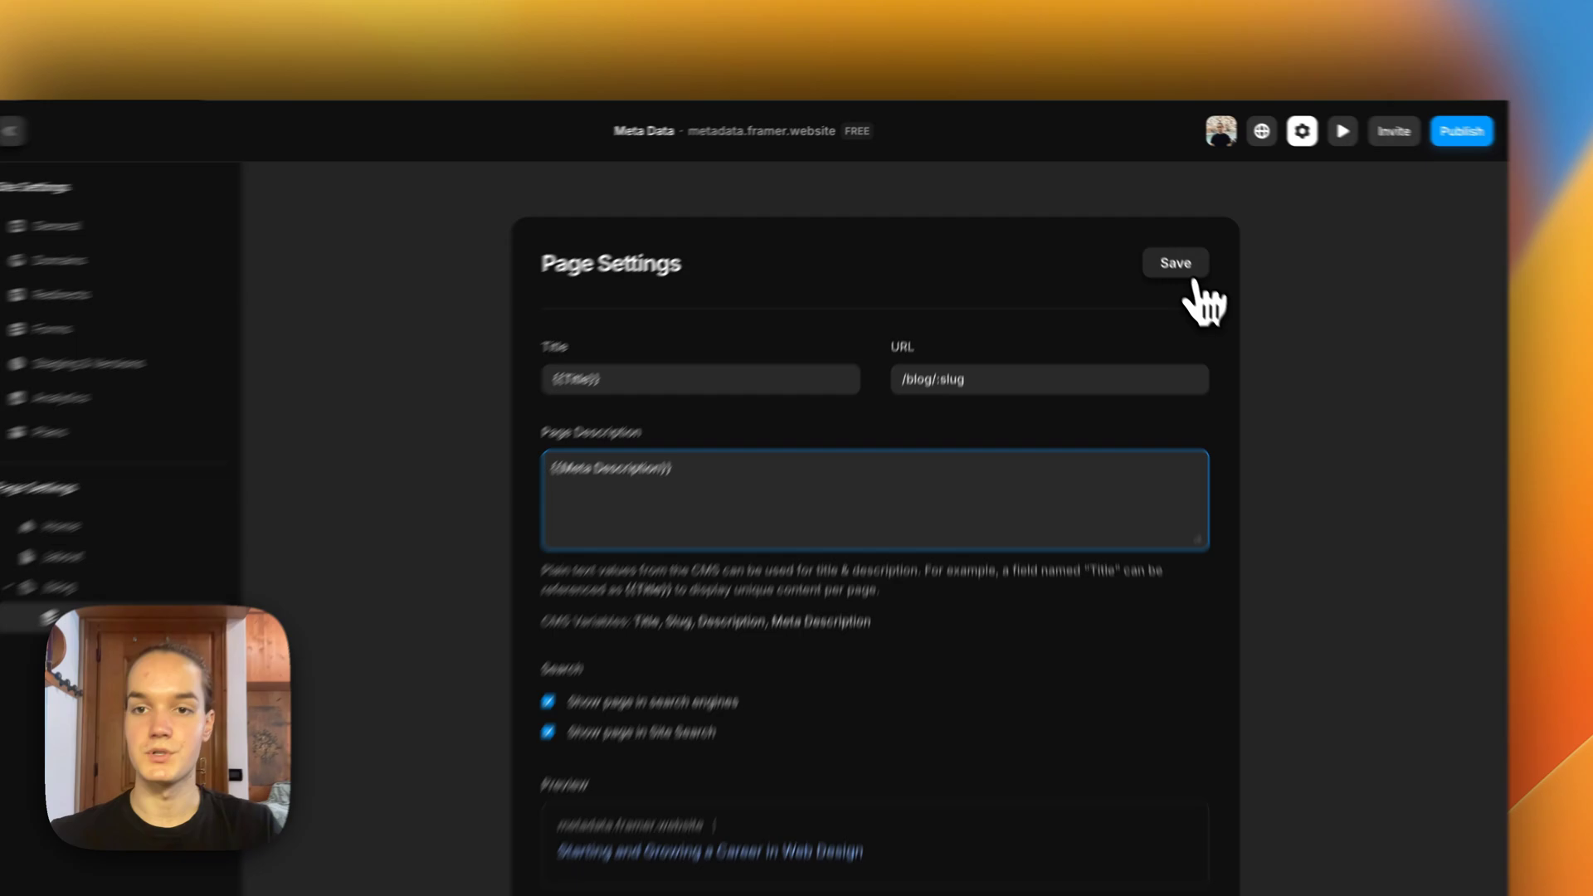
click(1146, 224)
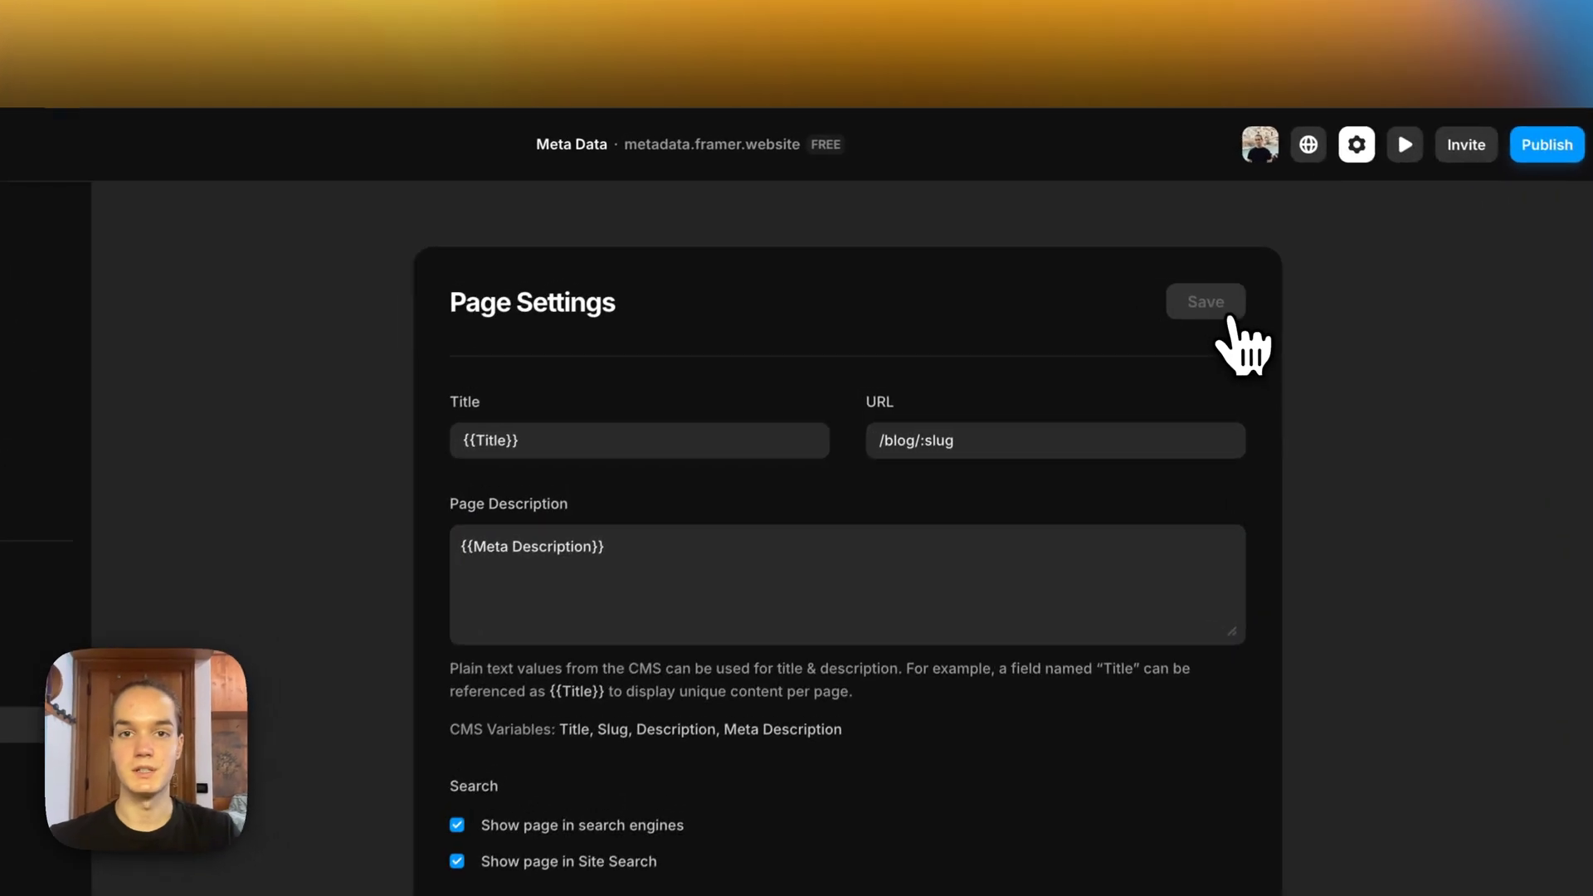
click(82, 147)
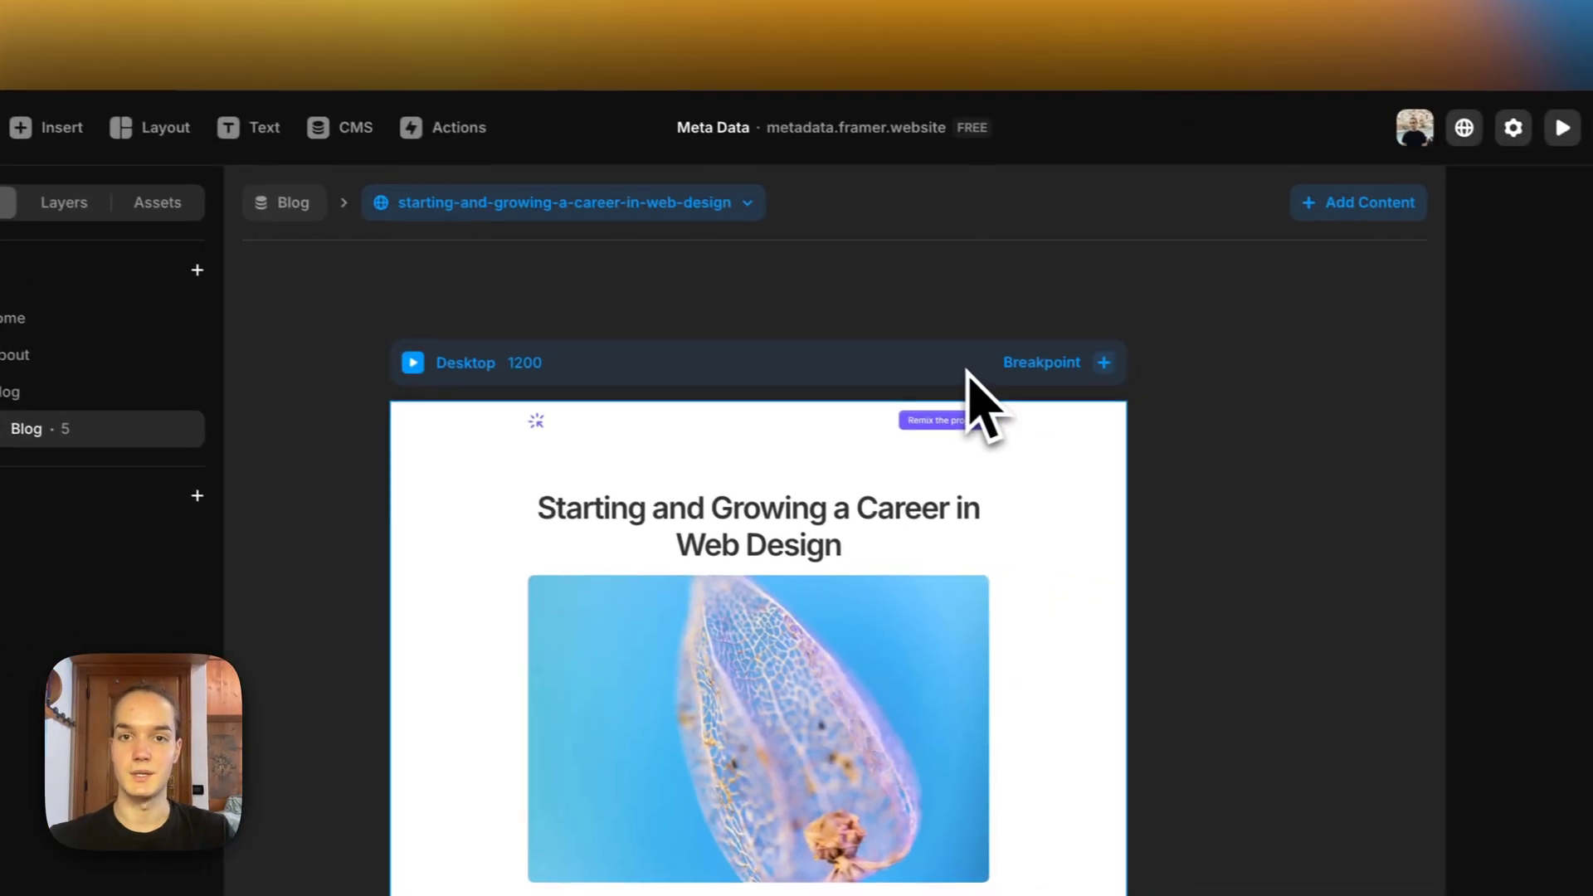